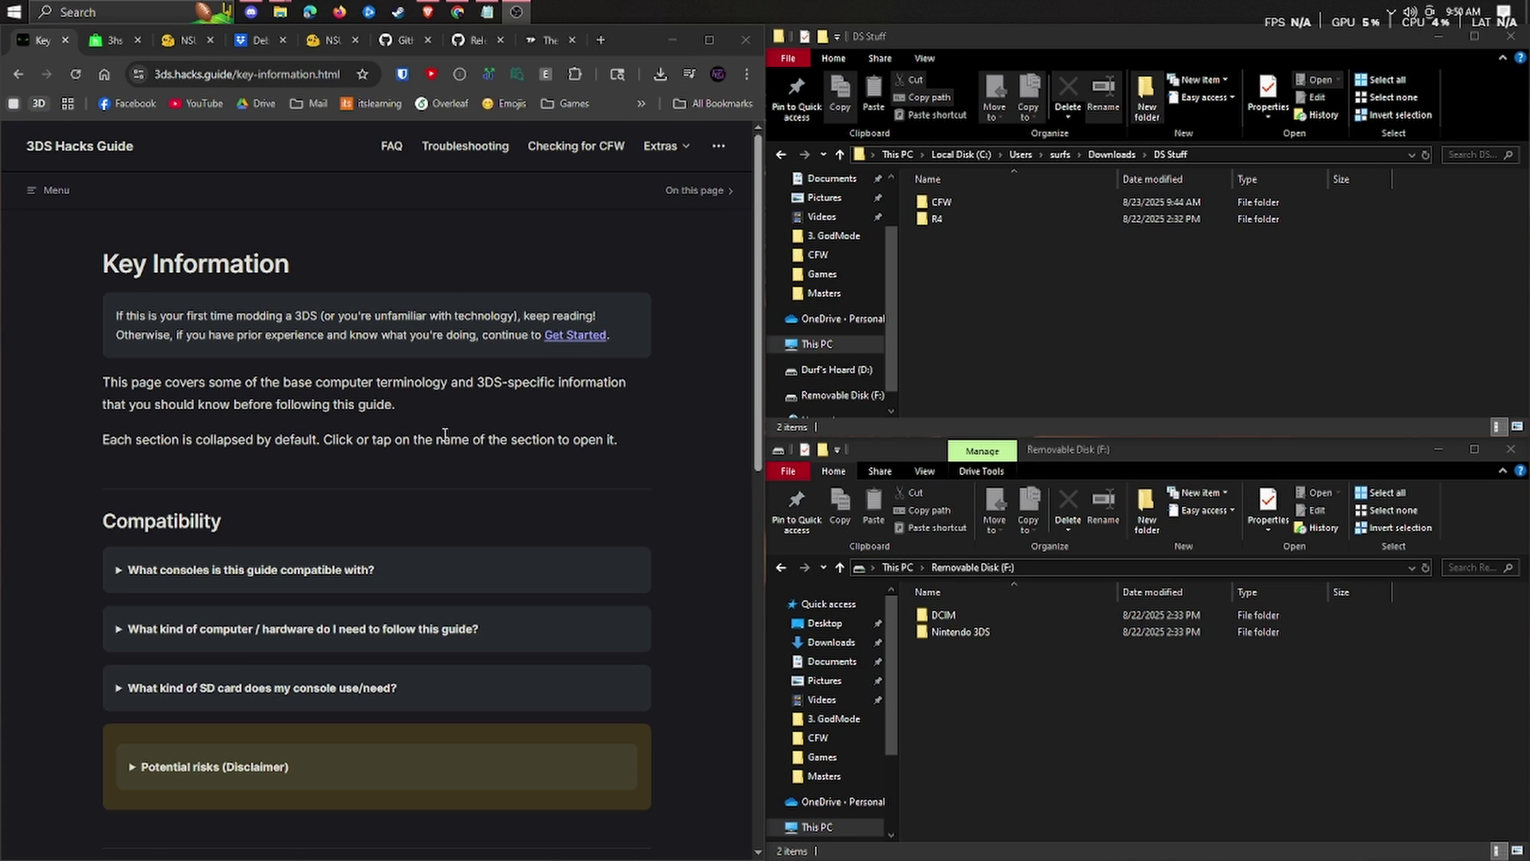
- Review the Key Information sections on compatible consoles, required computer hardware and SD card type
scroll(339, 369, "down", 3)
left_click(282, 332)
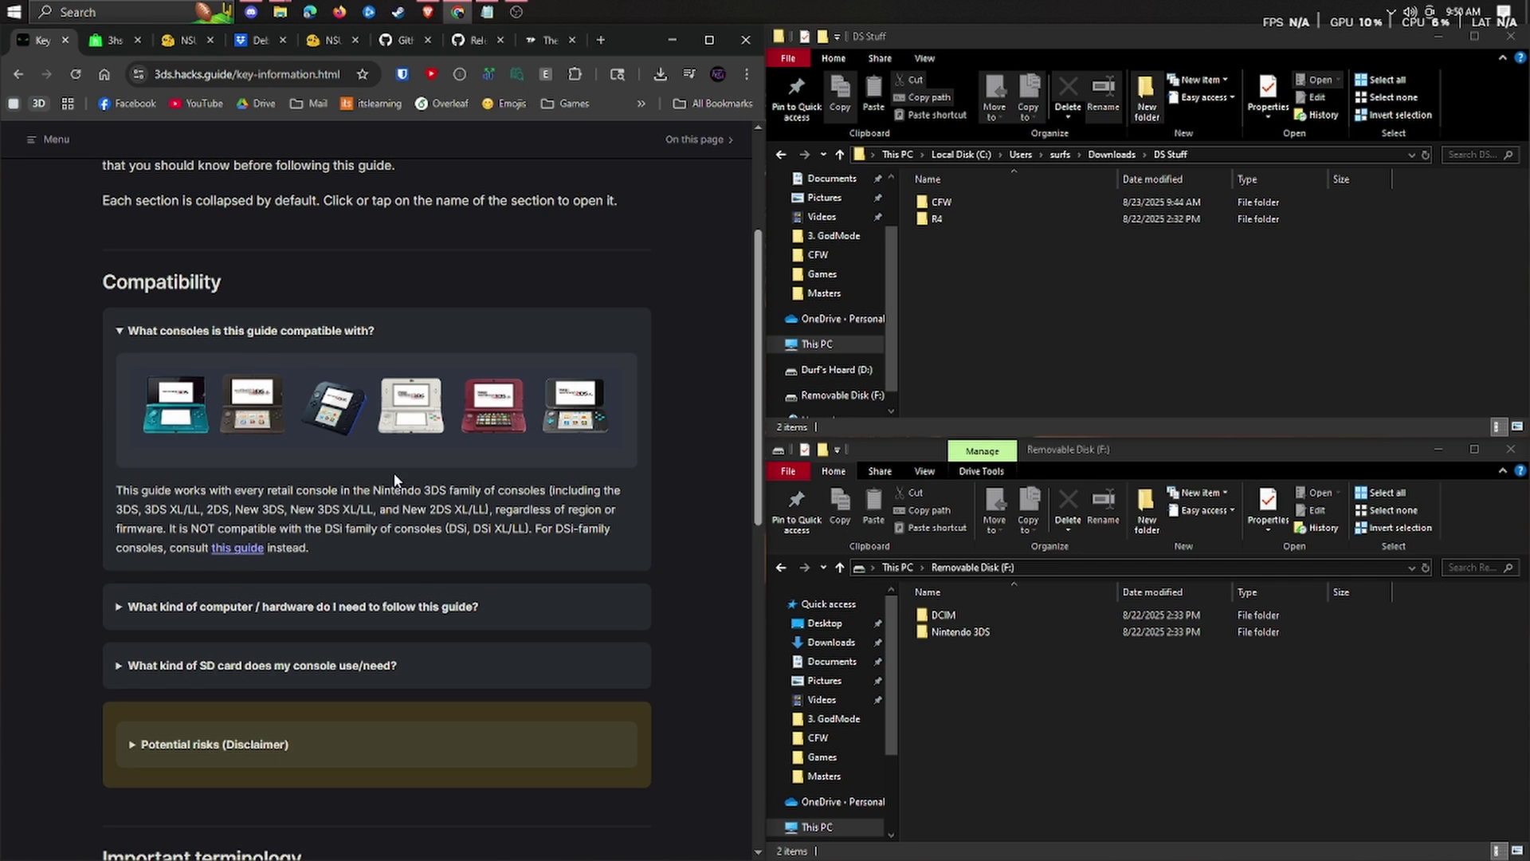
scroll(351, 334, "down", 2)
left_click(344, 447)
scroll(447, 502, "down", 3)
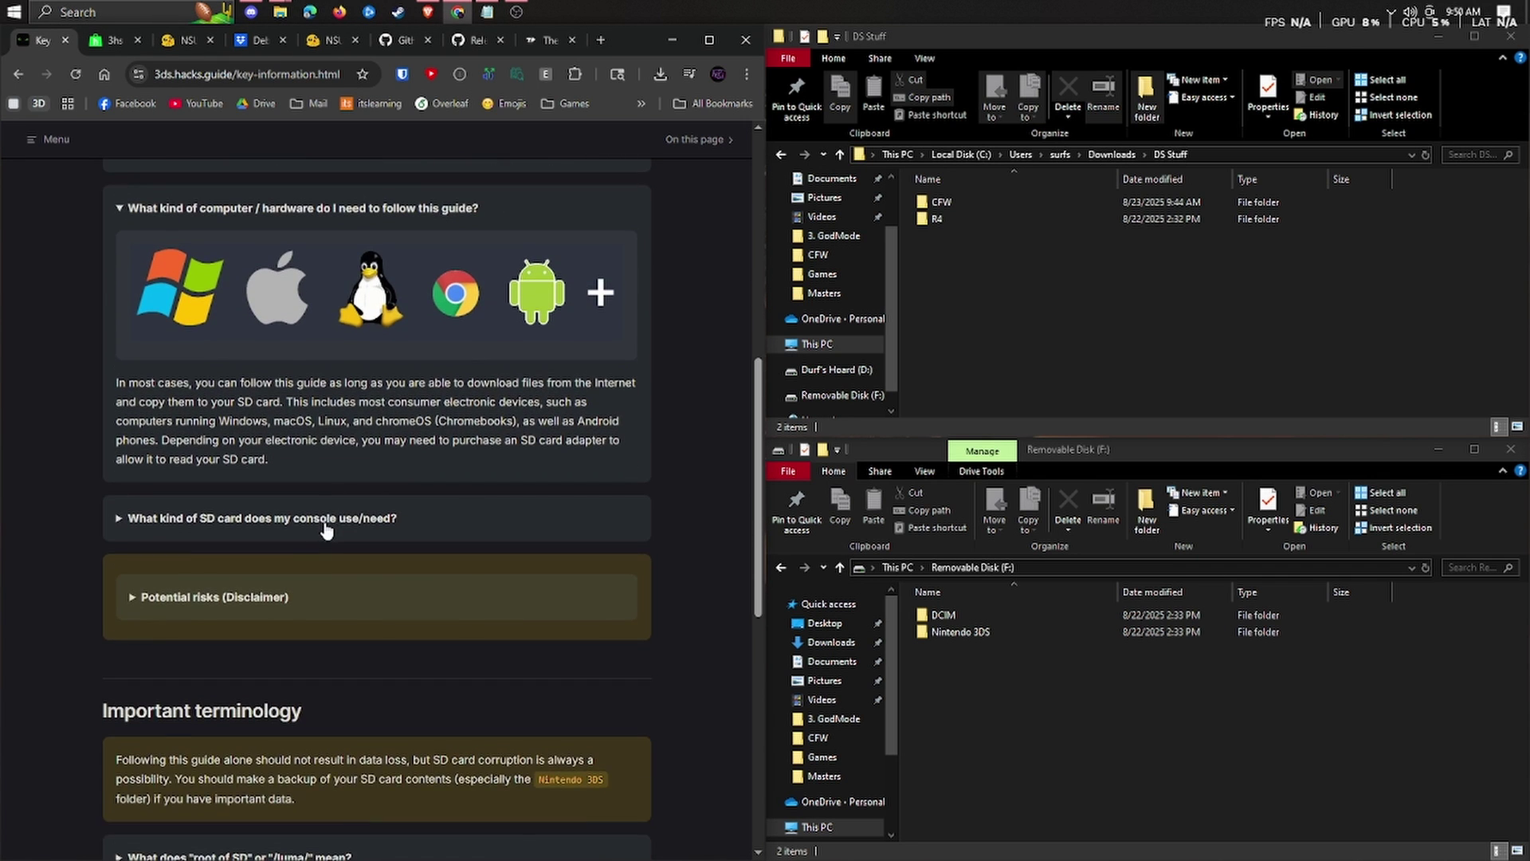
left_click(327, 518)
scroll(468, 499, "down", 7)
scroll(407, 518, "down", 5)
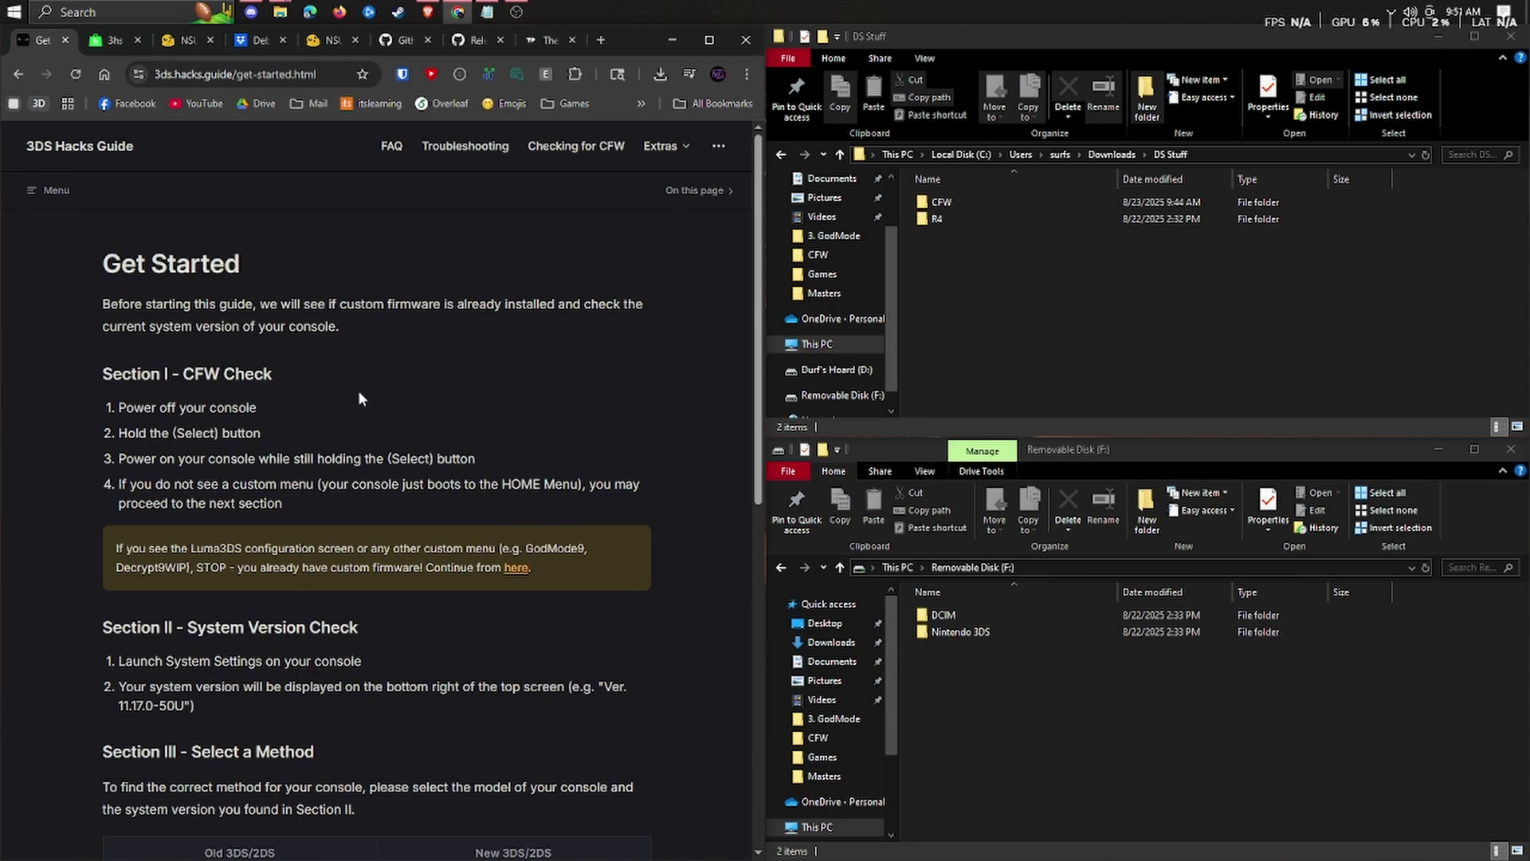
- Record the console's system version as "Sys 11.17.0.50U" in a new Notepad document placed beside the guide
scroll(343, 367, "down", 2)
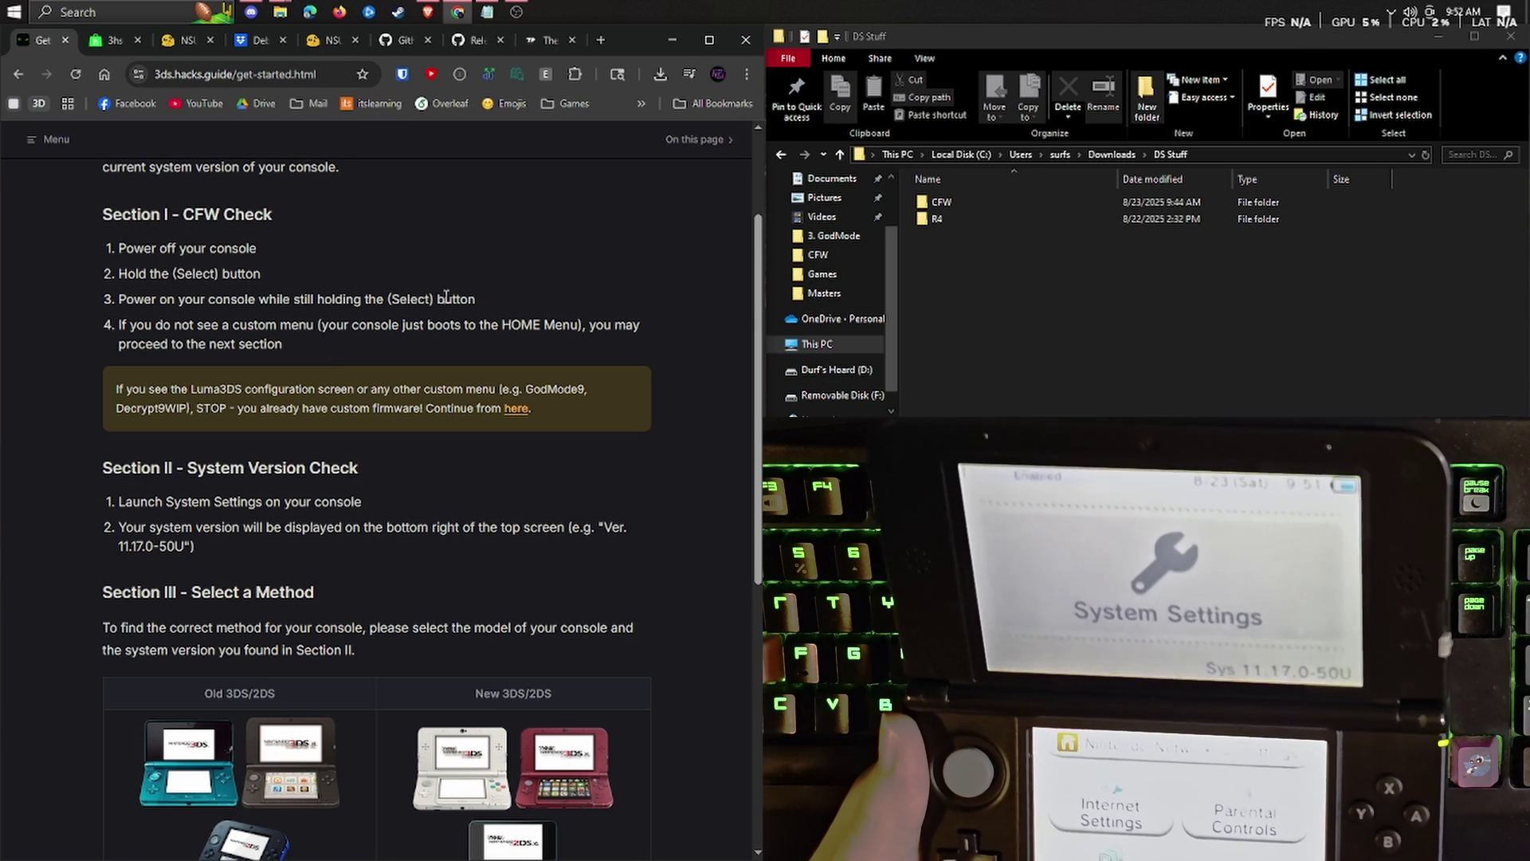
left_click(118, 12)
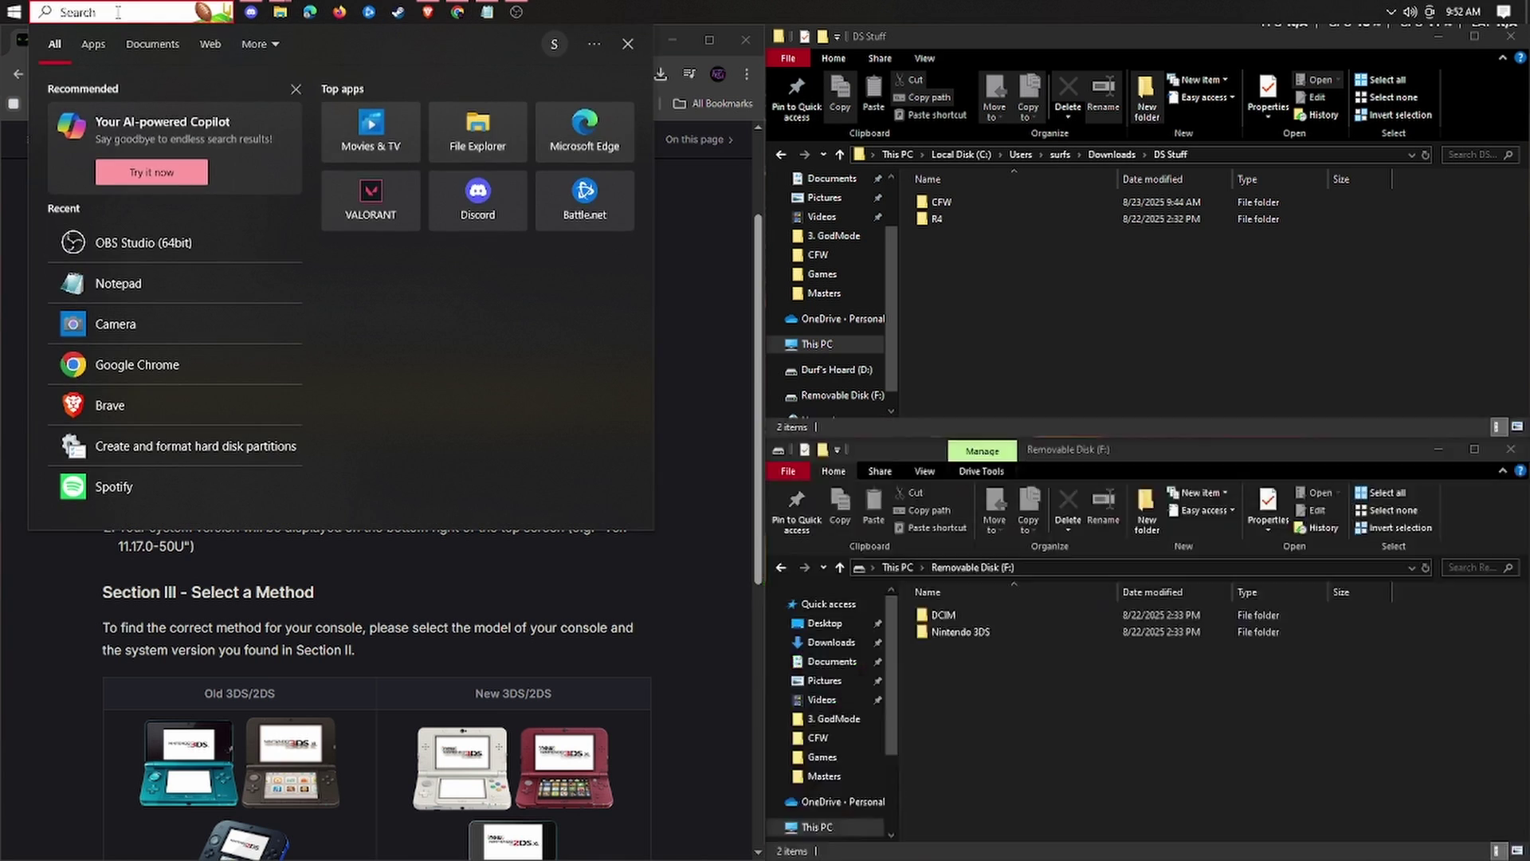
type("note")
key("Return")
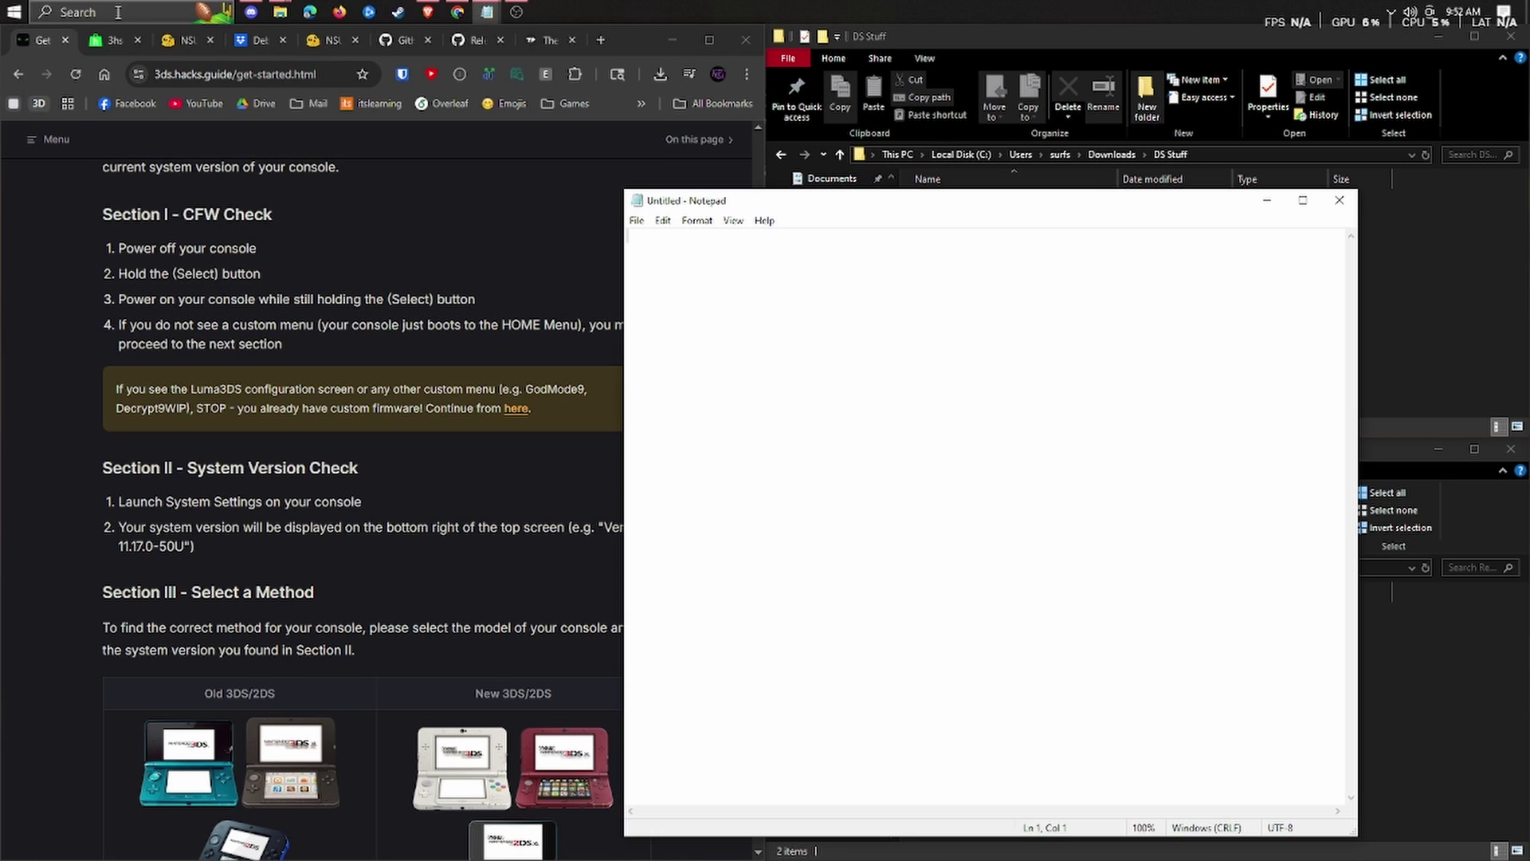
left_click_drag(939, 209, 993, 148)
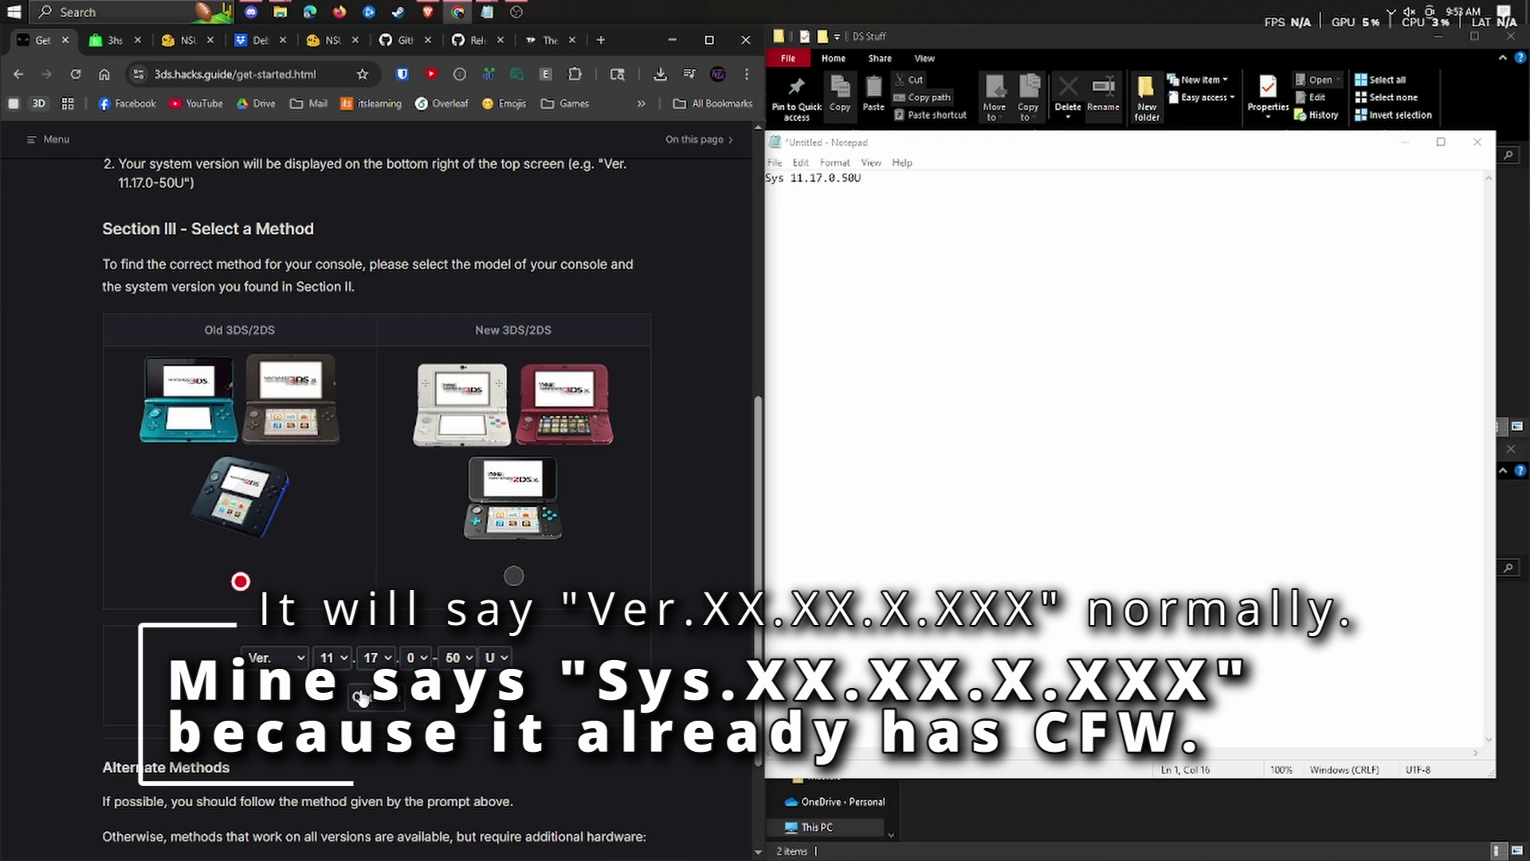
- Submit the Old 3DS/2DS selection with version 11.17.0-50U and choose the Windows, macOS, Linux instructions for MSET9
left_click(361, 699)
scroll(108, 437, "down", 2)
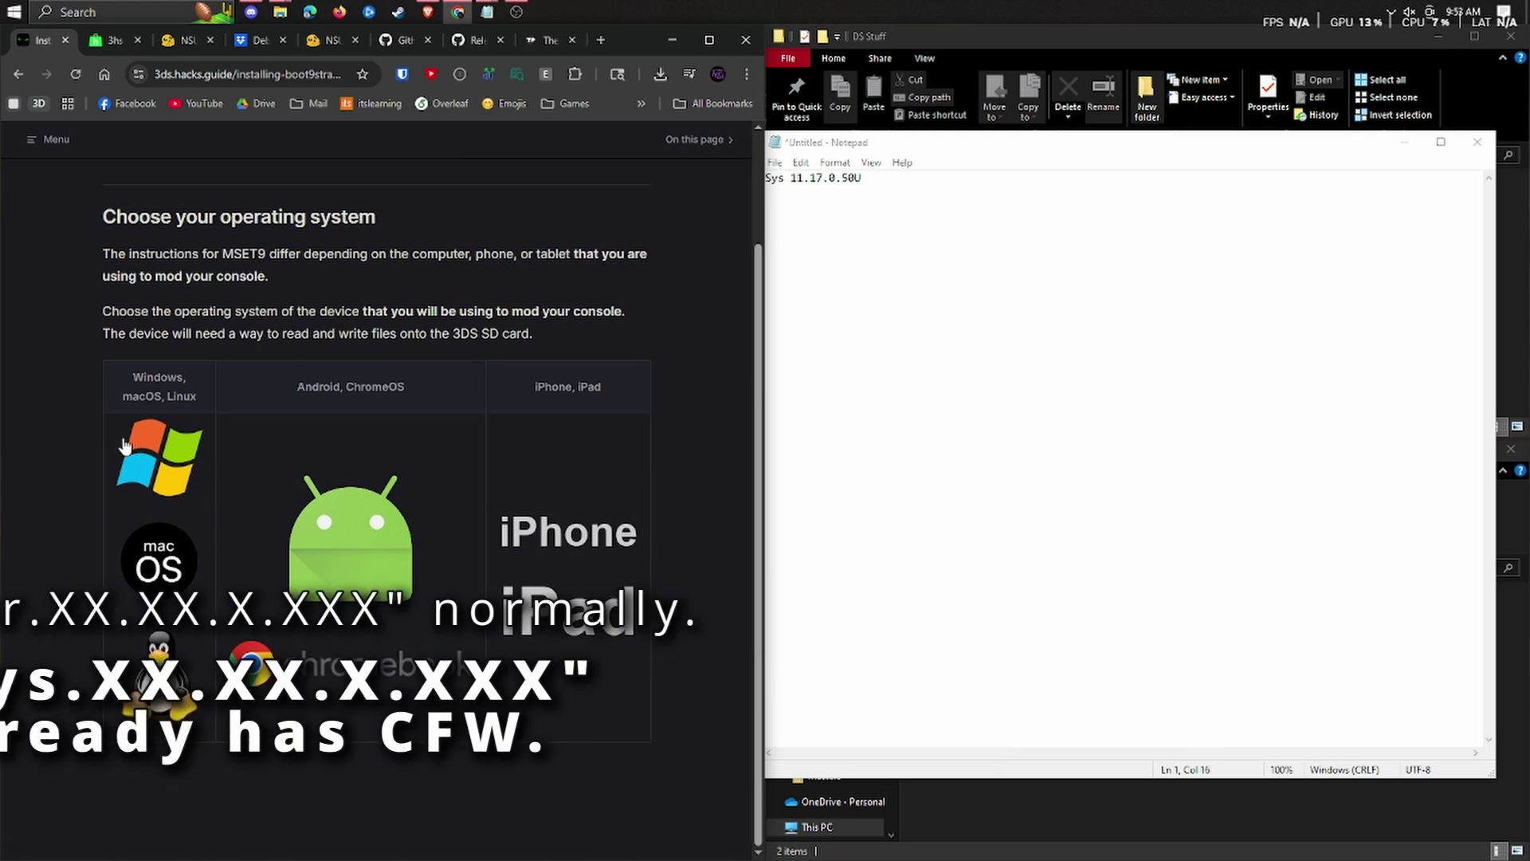
left_click(160, 447)
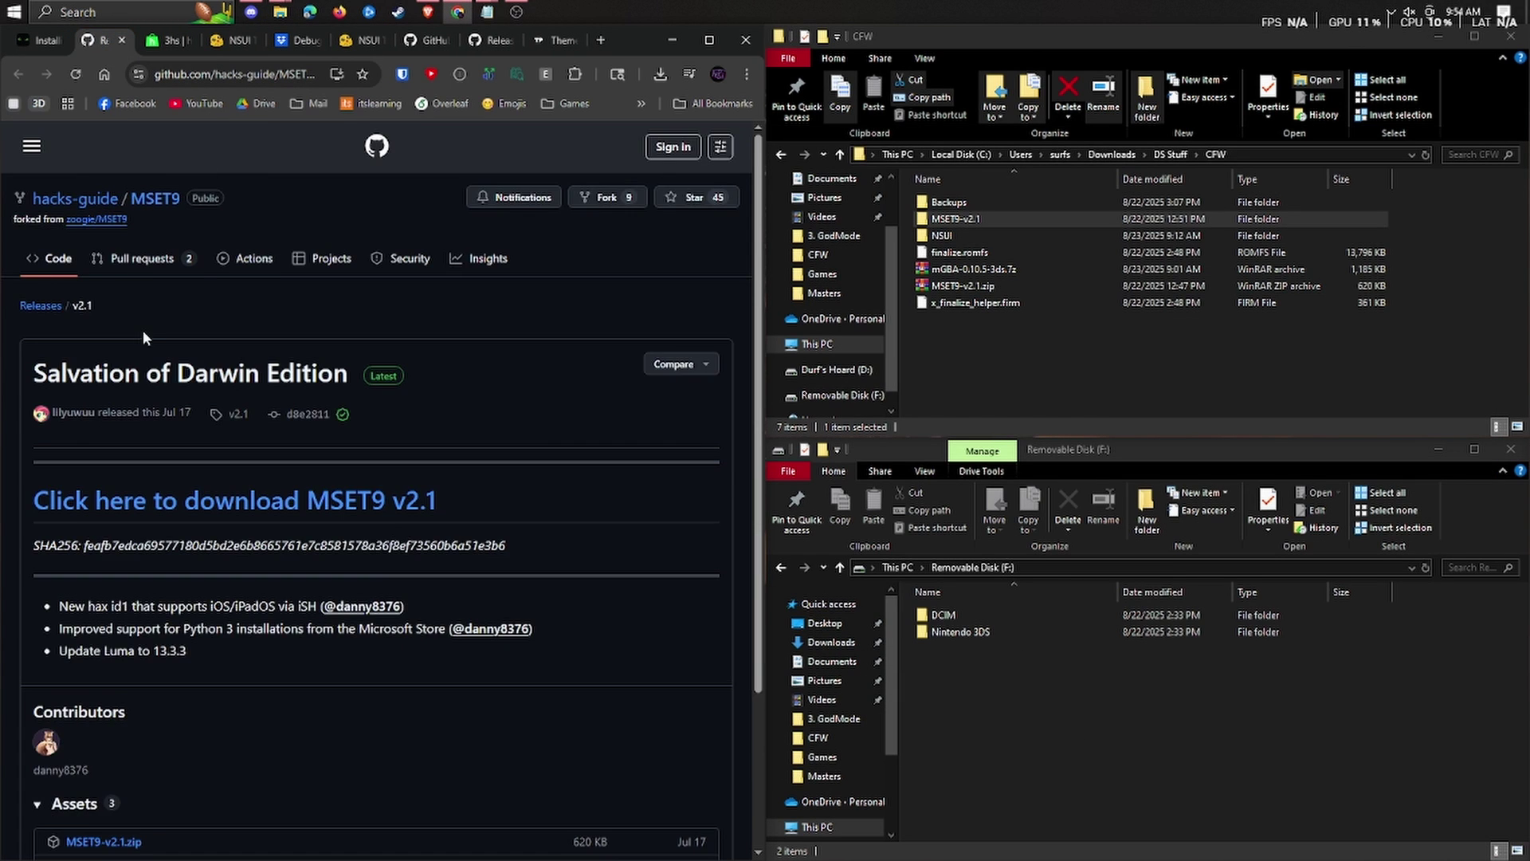
- Locate MSET9-v2.1.zip among the release assets on GitHub and return to the installation guide
scroll(144, 334, "down", 3)
left_click_drag(185, 638, 58, 631)
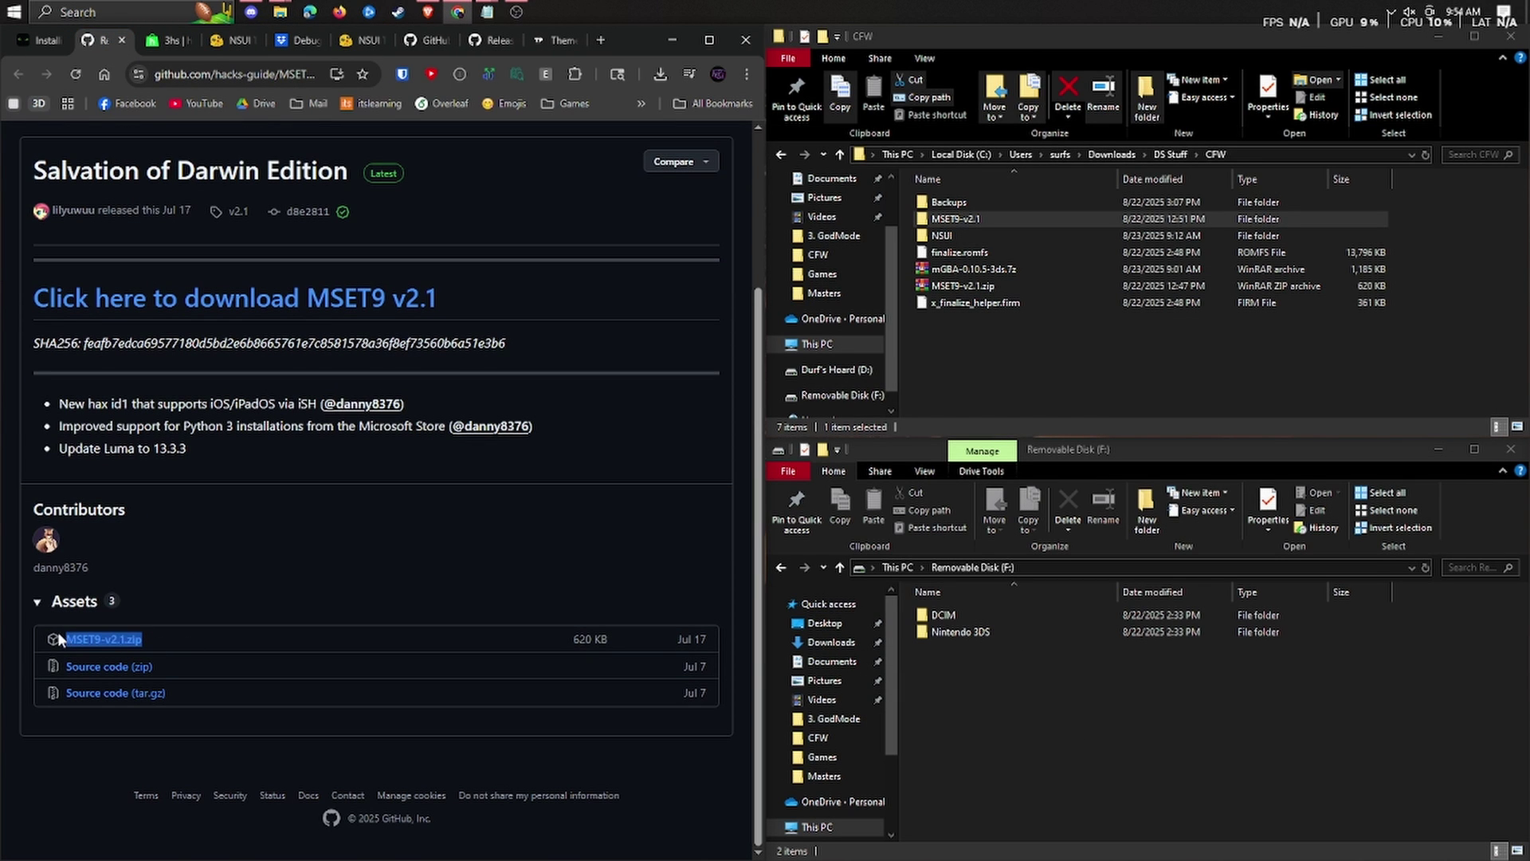
left_click(41, 40)
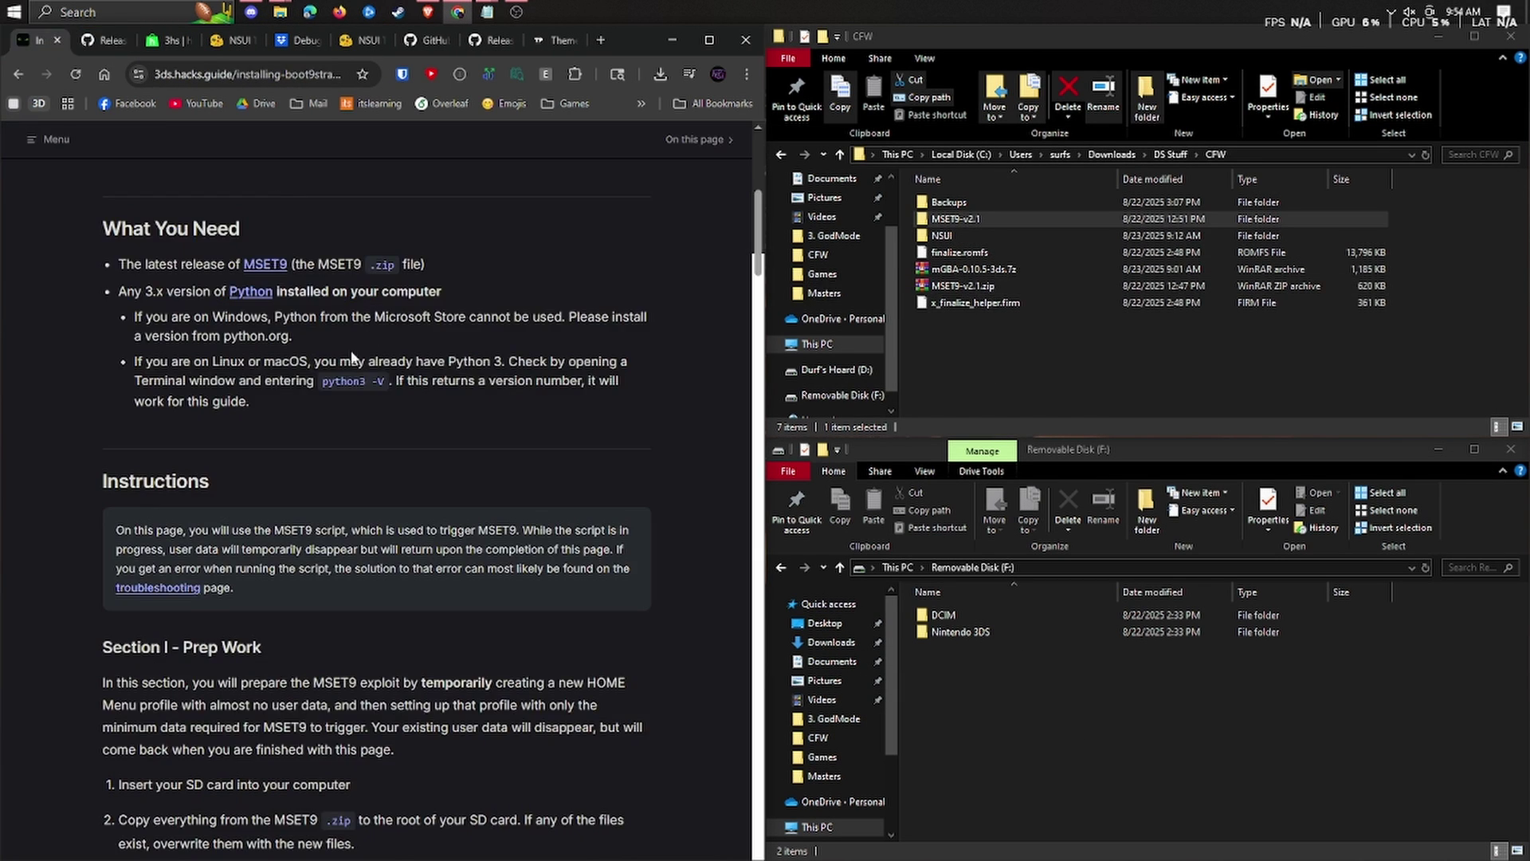
- View the Python download page linked under What You Need and return to the guide
left_click(258, 299)
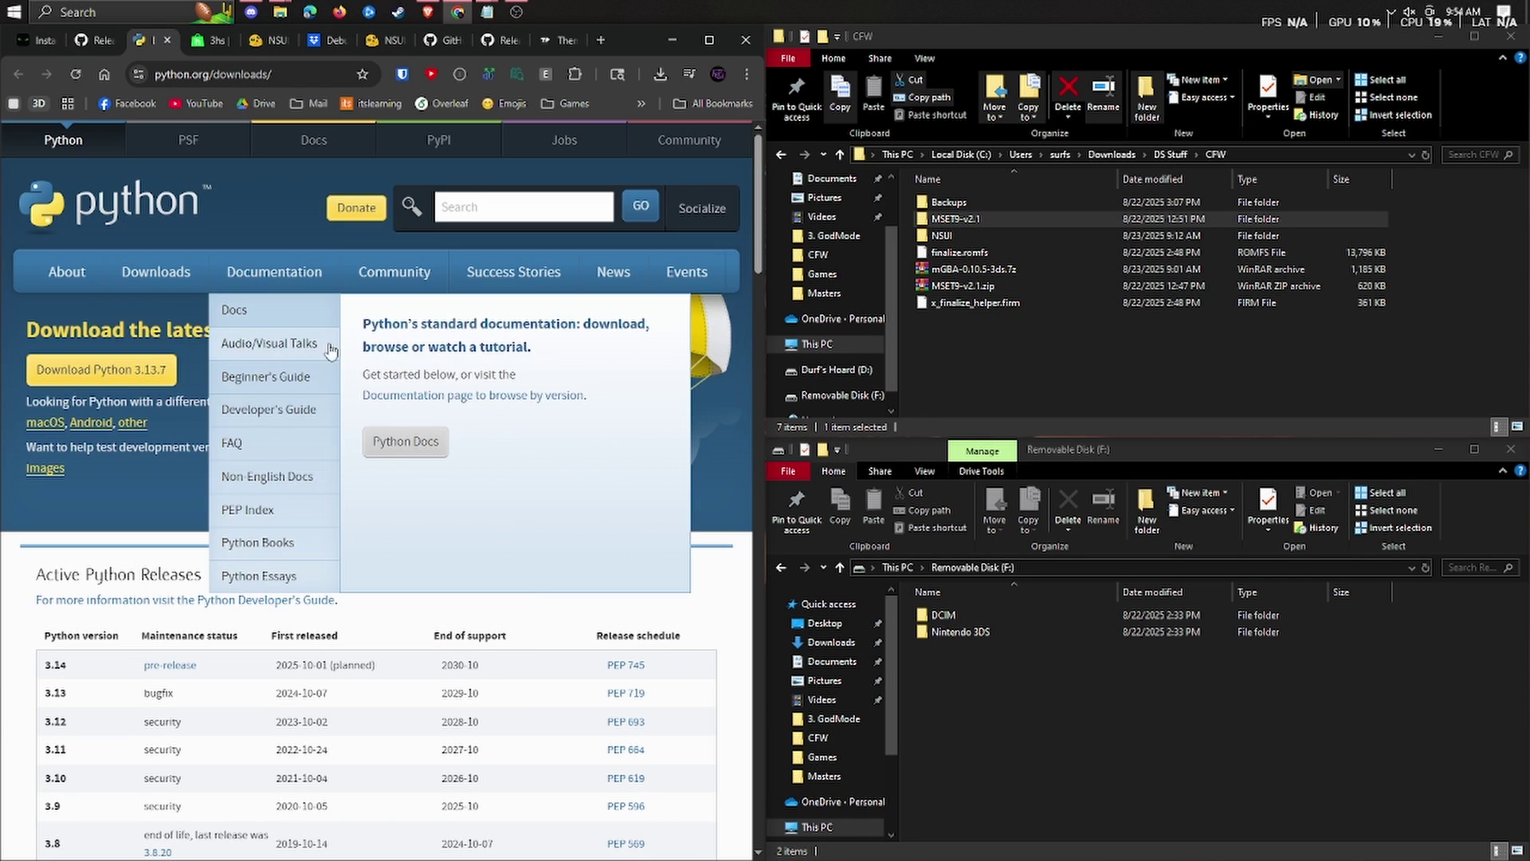
mouse_move(156, 275)
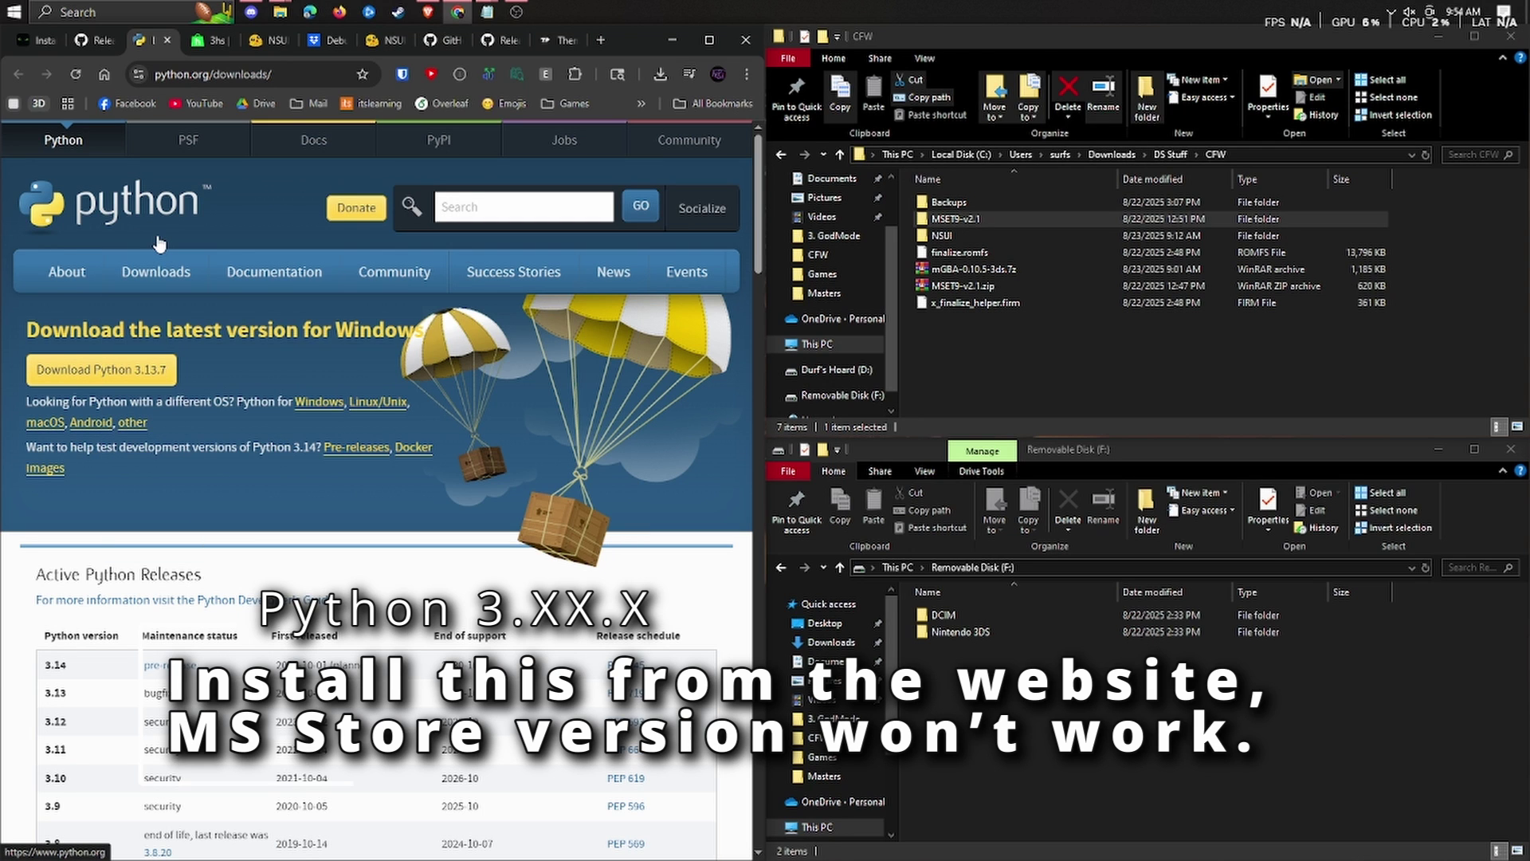
left_click(35, 40)
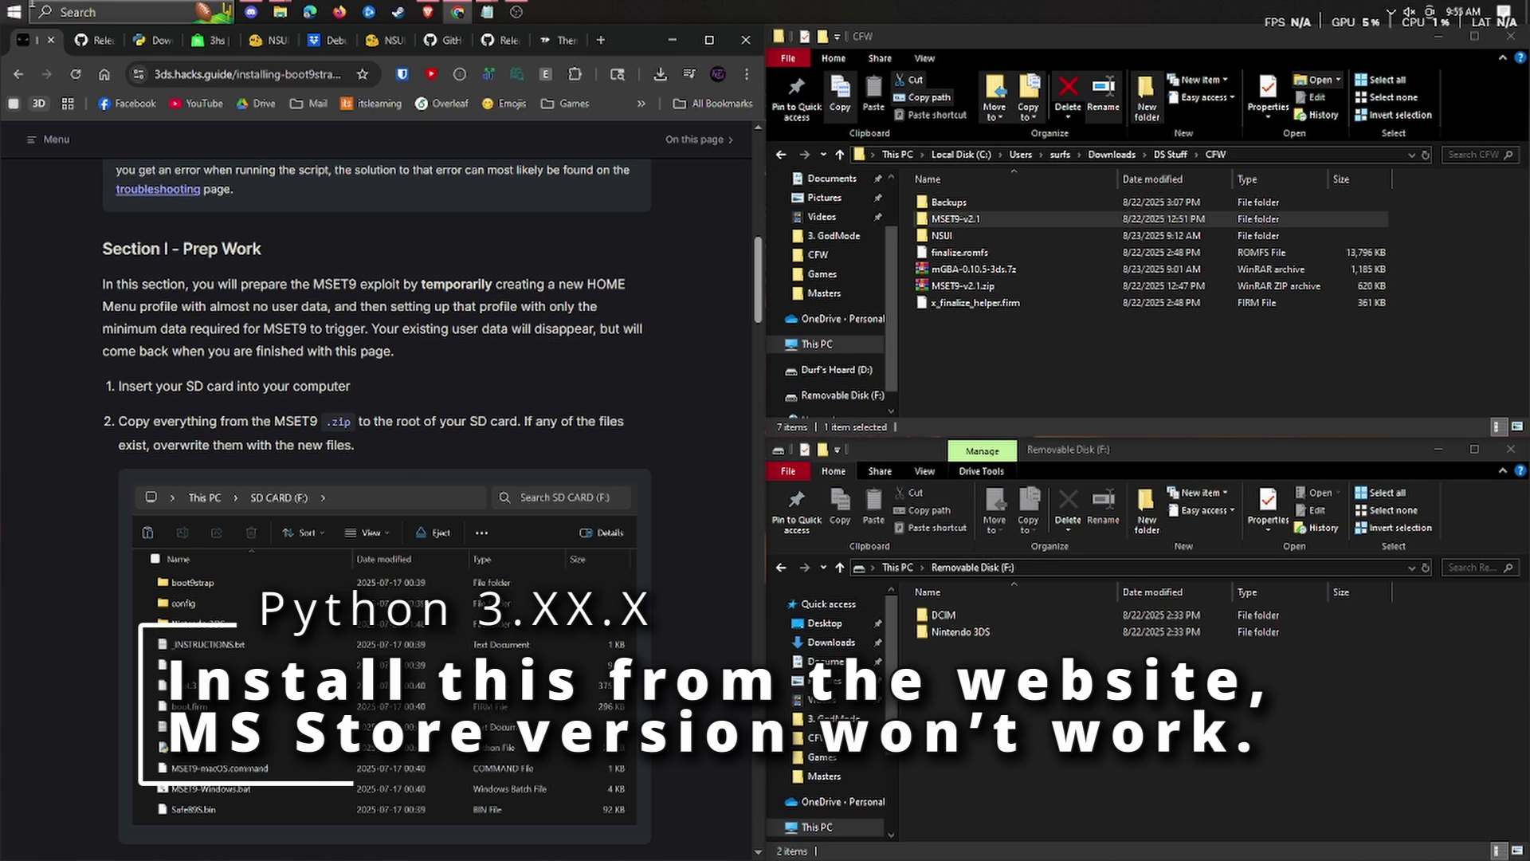
- Switch to MiniTool Partition Wizard and format the removable F: partition as FAT32 with the default cluster size, applying the pending operation
left_click(147, 16)
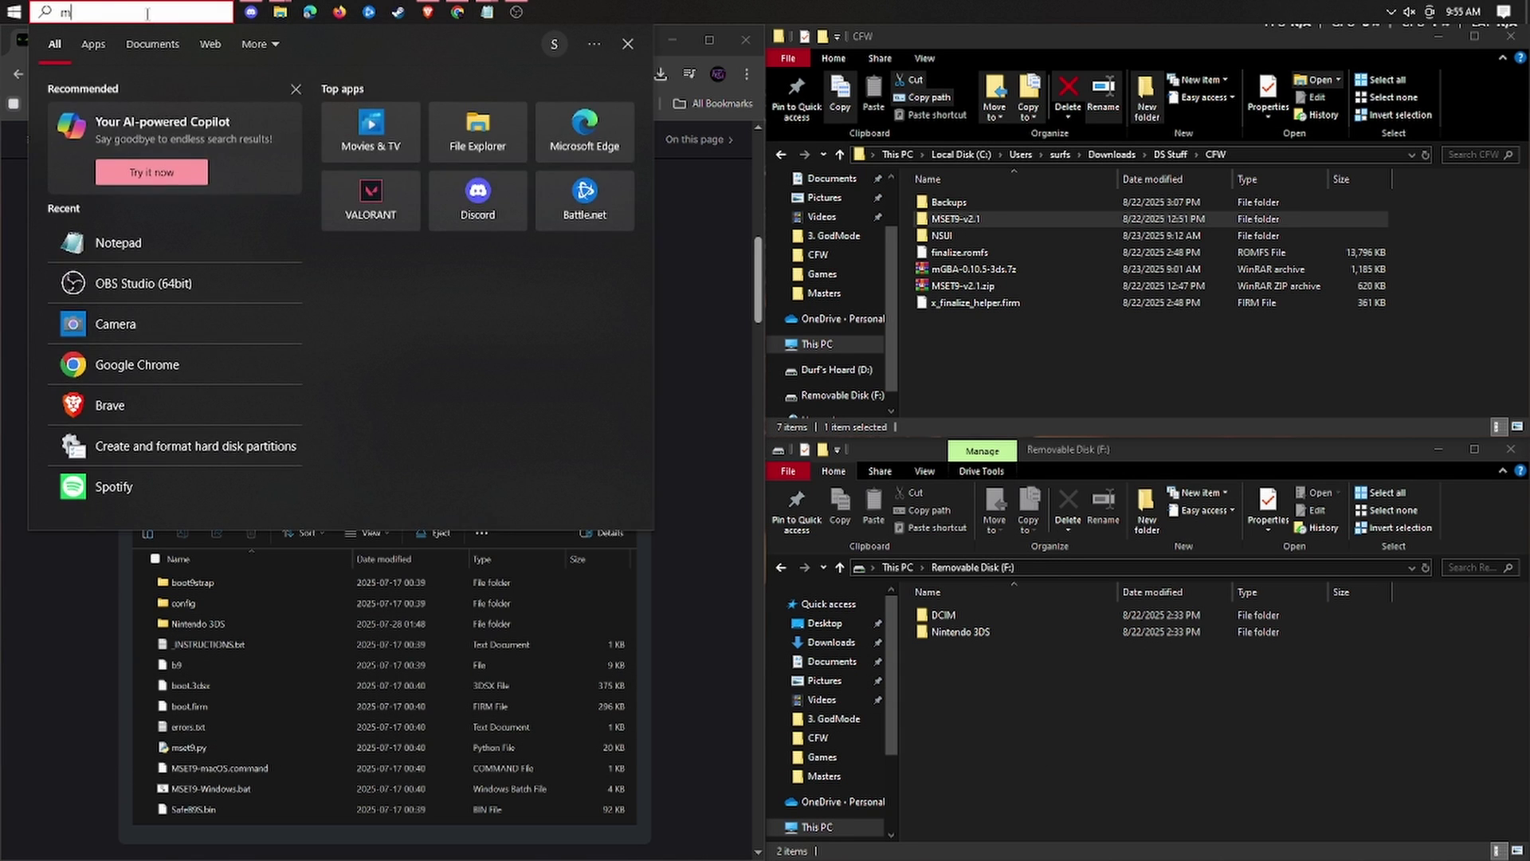
type("mini")
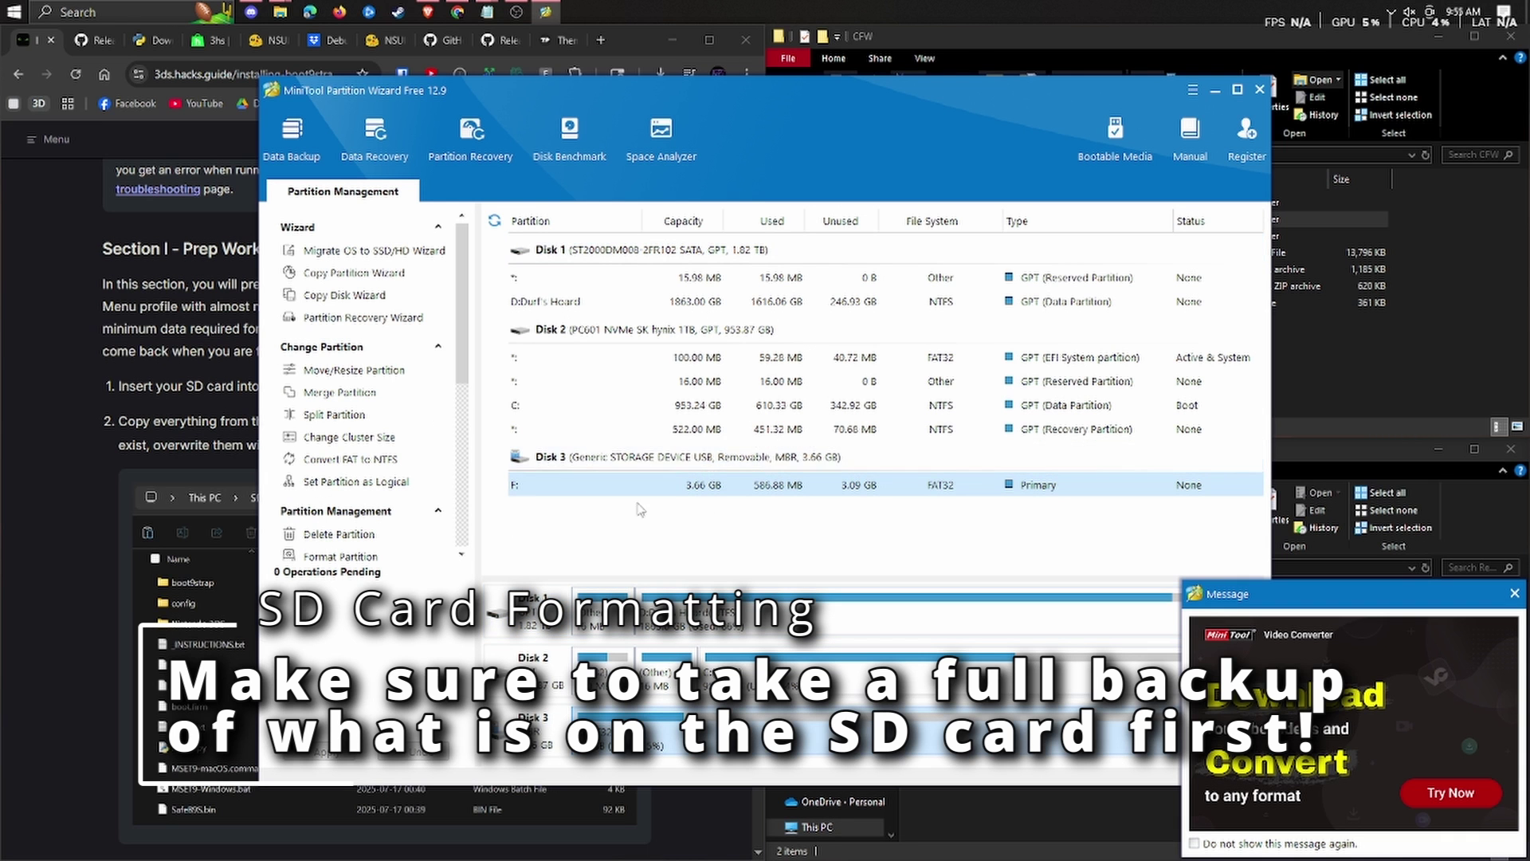
right_click(695, 488)
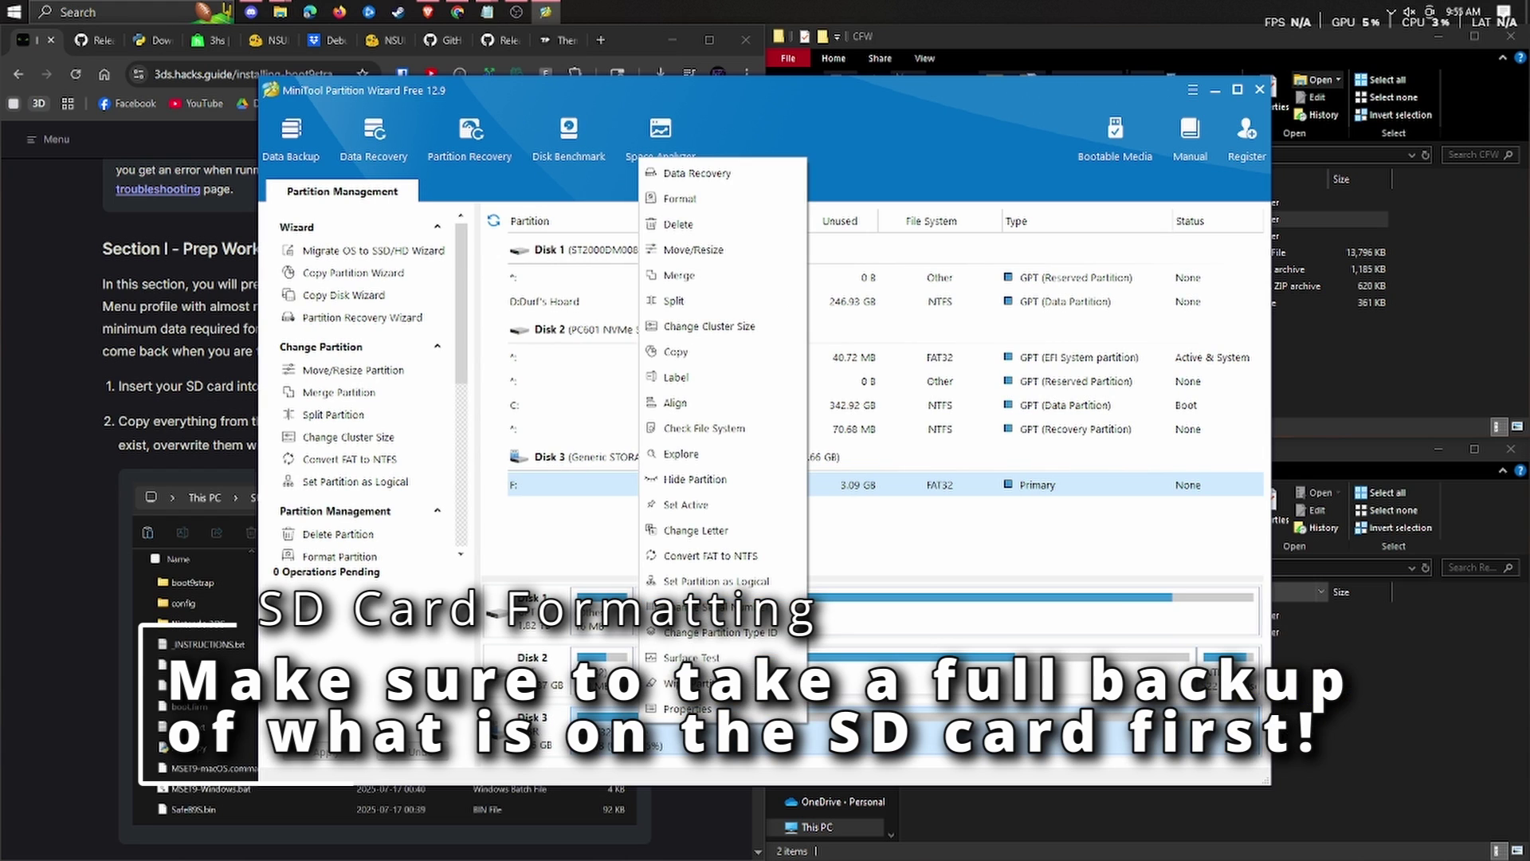
left_click(727, 199)
left_click(749, 456)
left_click(789, 487)
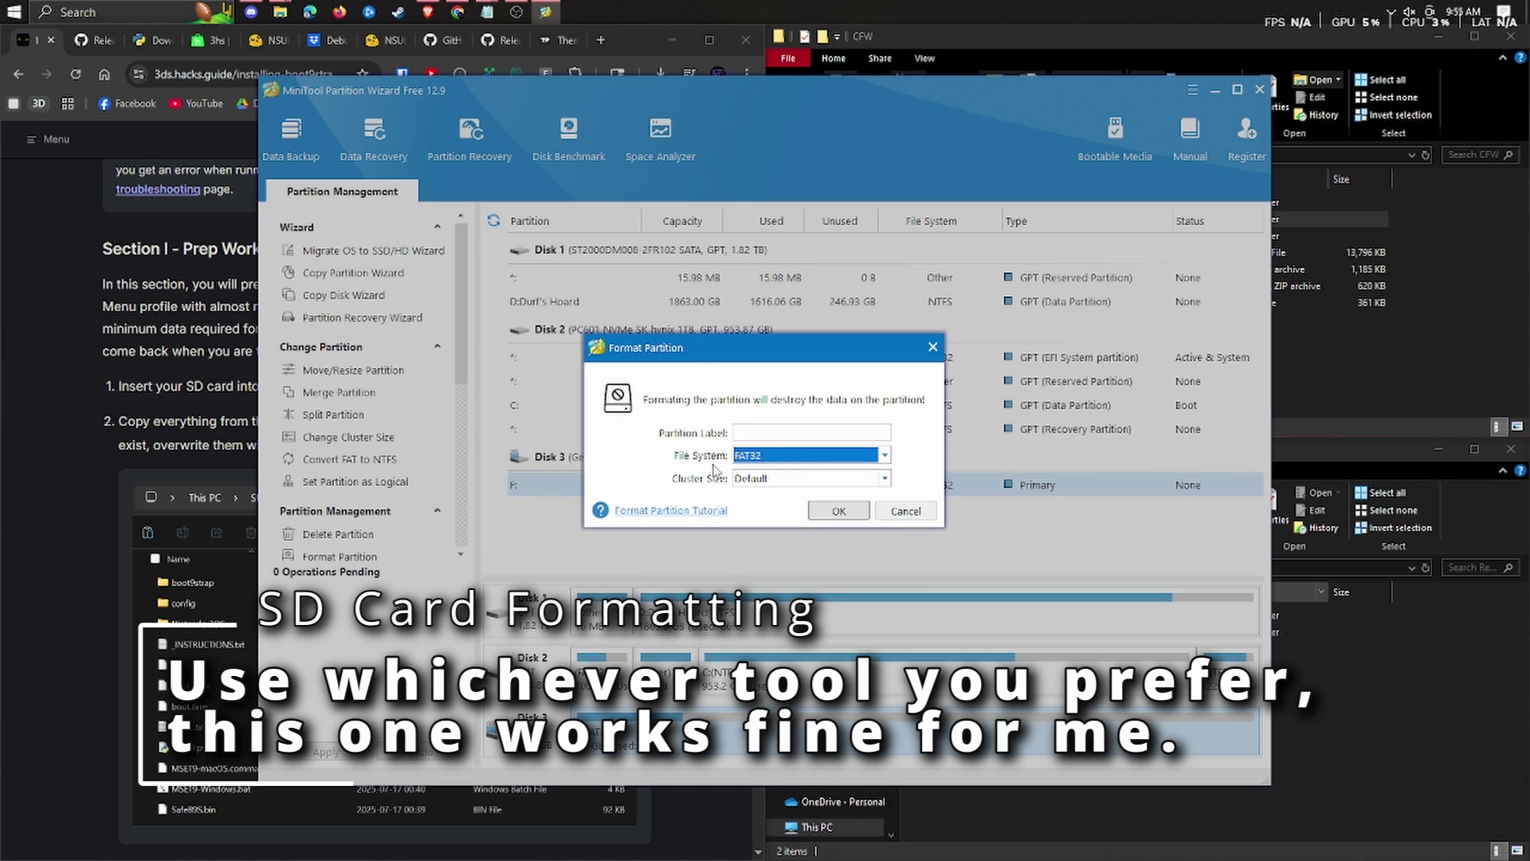
left_click(830, 512)
left_click(324, 751)
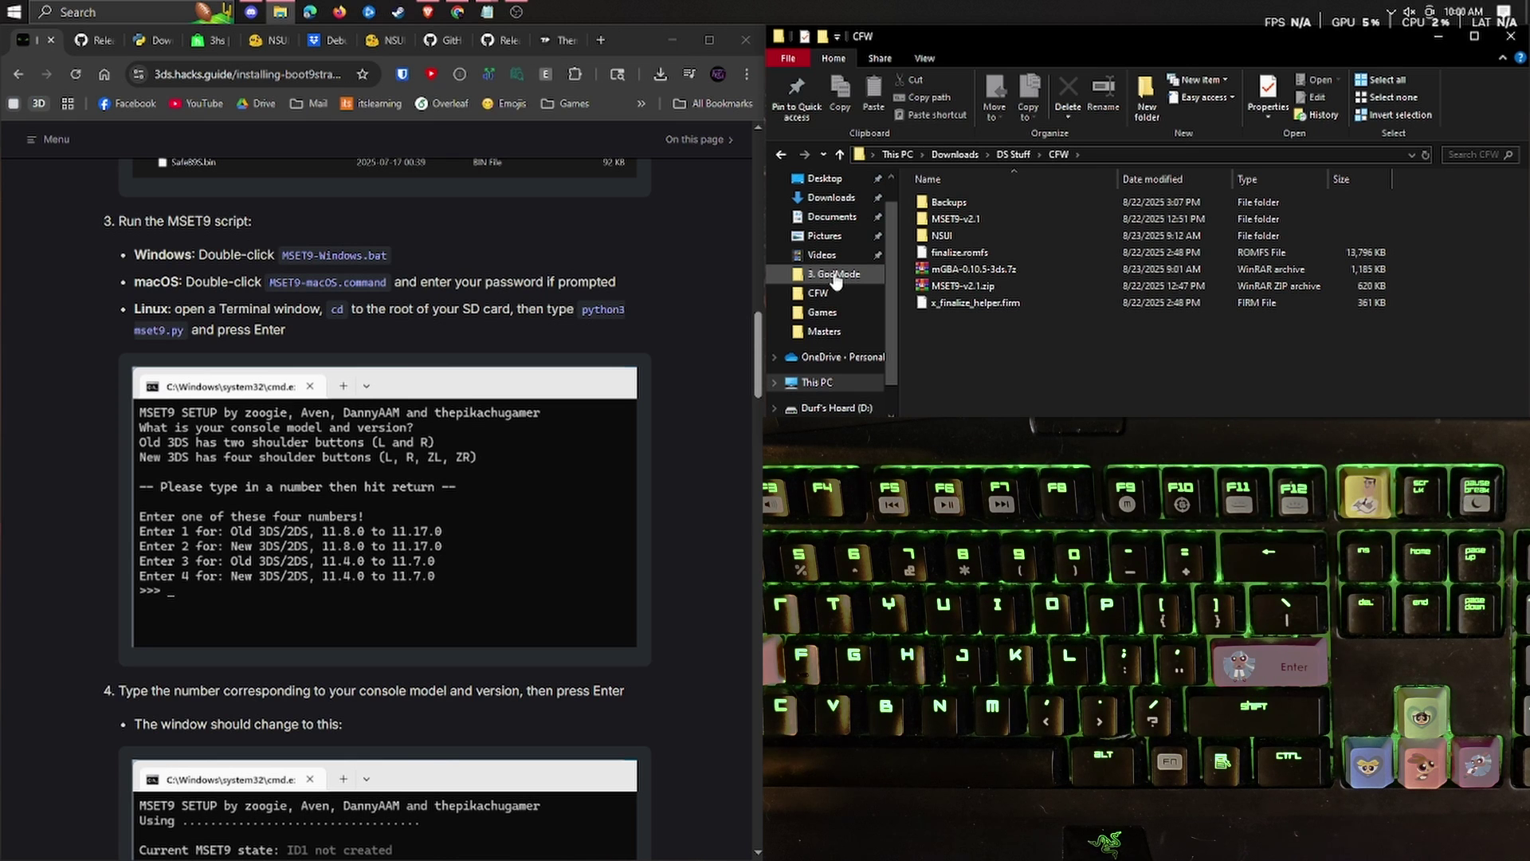
- Open Removable Disk (F:) in a new File Explorer window and place it below the CFW folder window
scroll(835, 278, "down", 1)
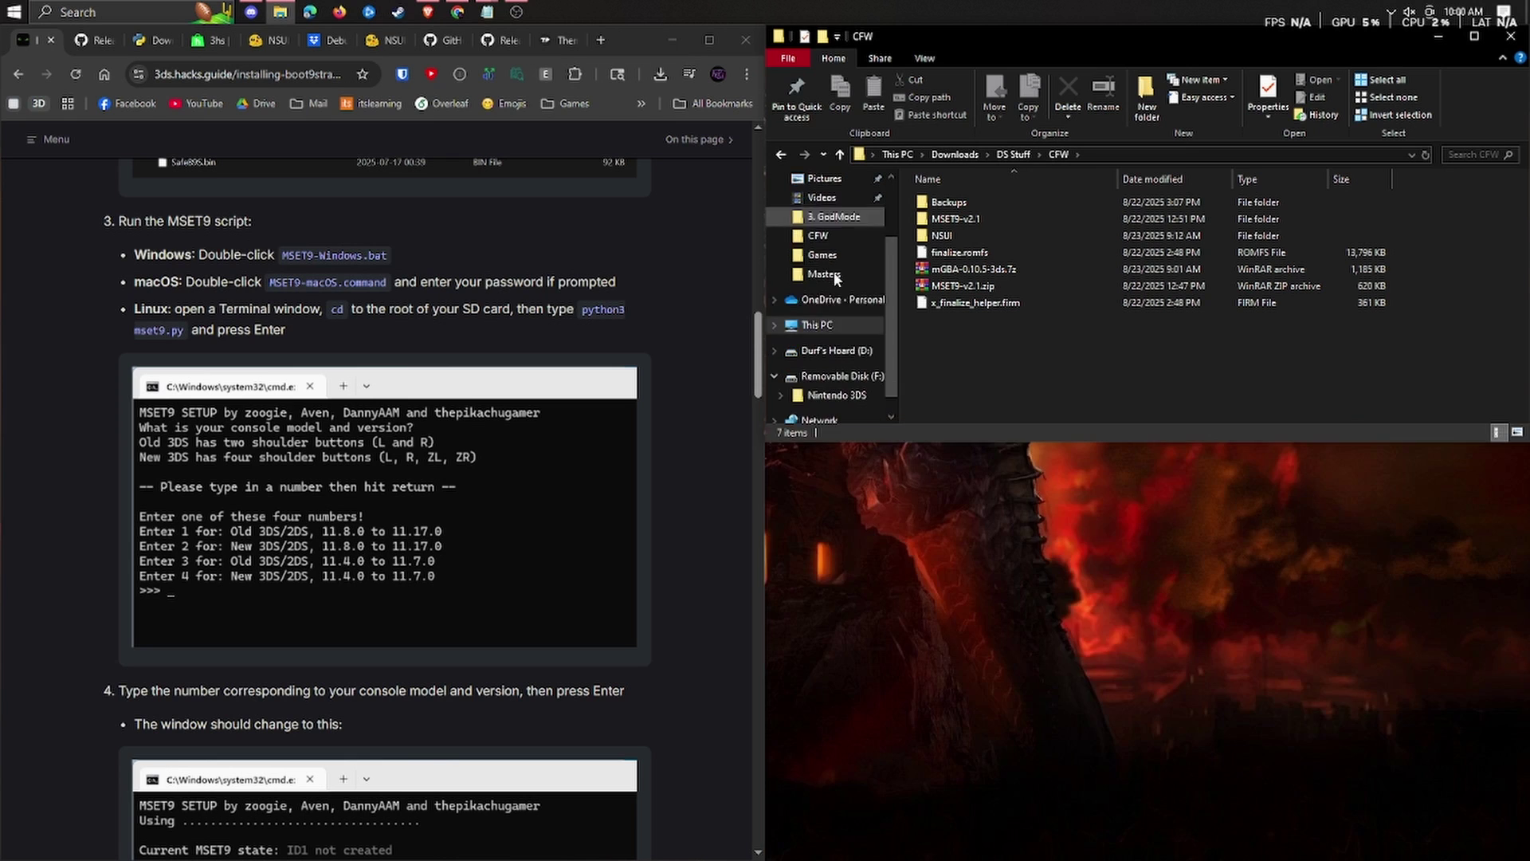
right_click(836, 376)
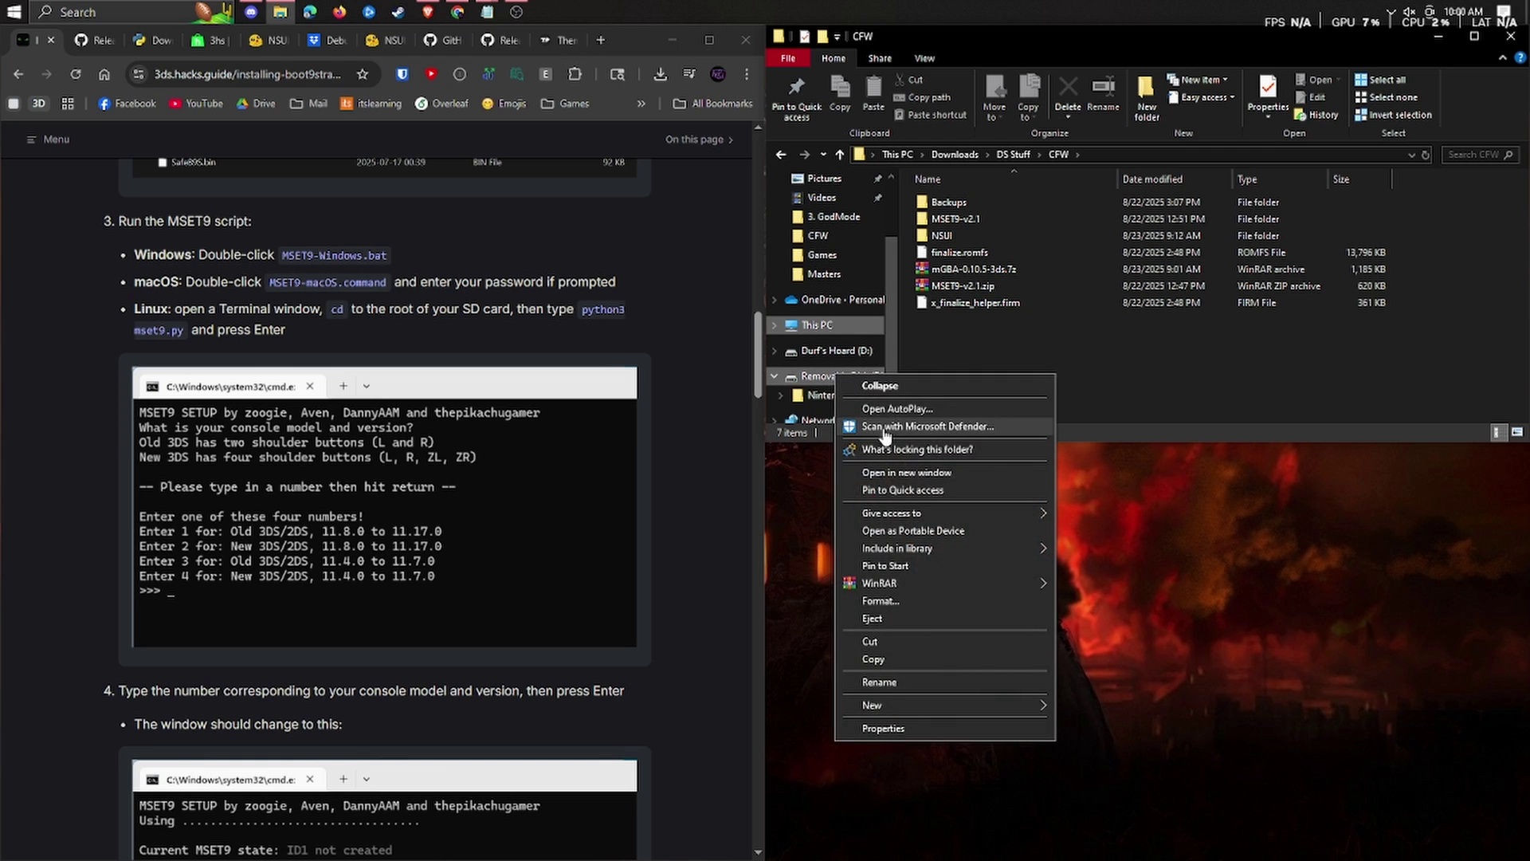
left_click(906, 472)
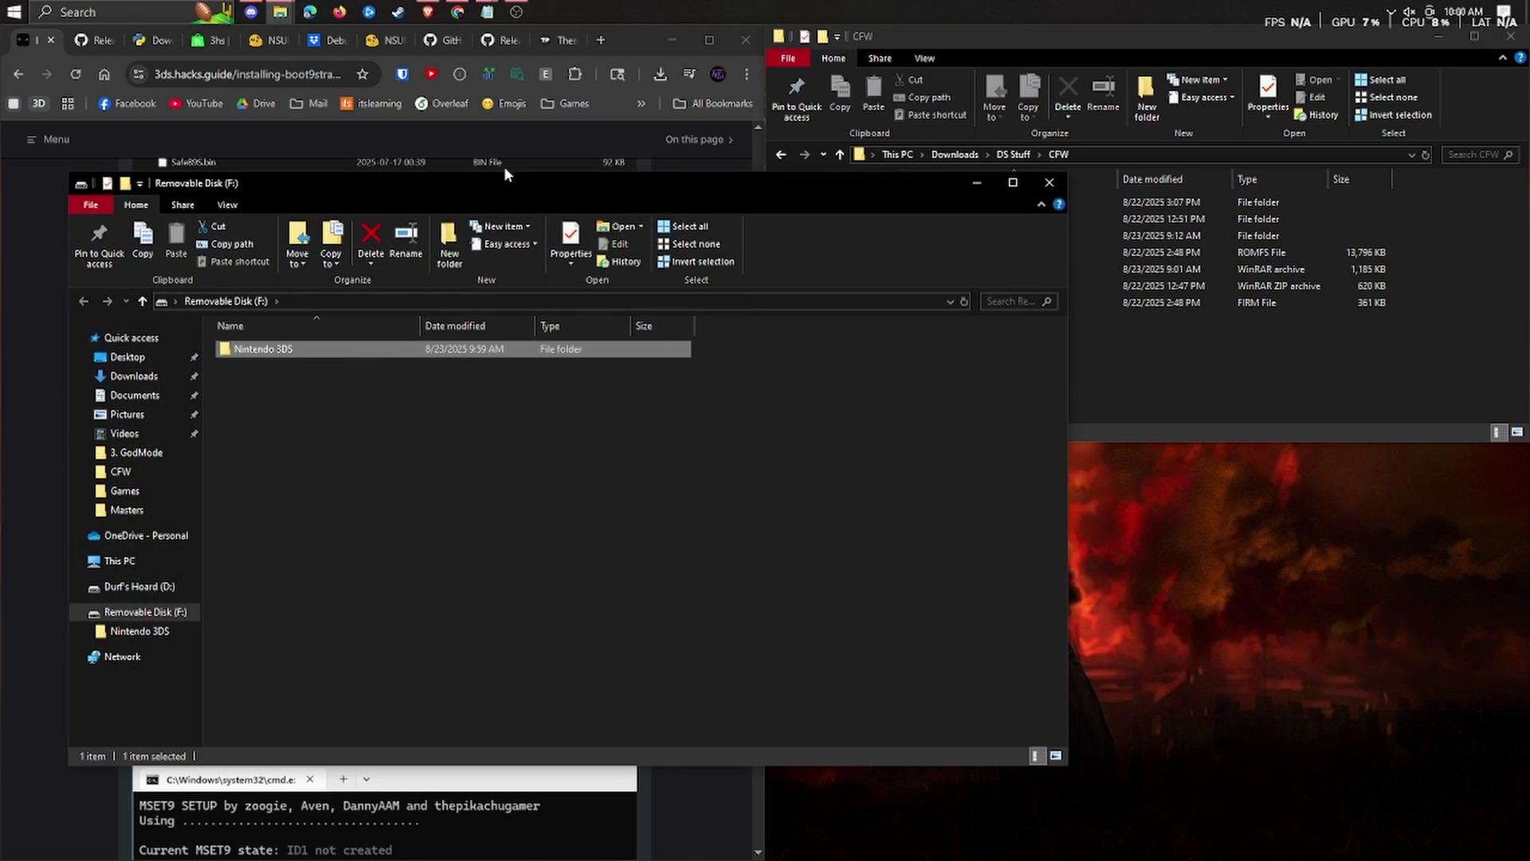
left_click_drag(499, 169, 1523, 853)
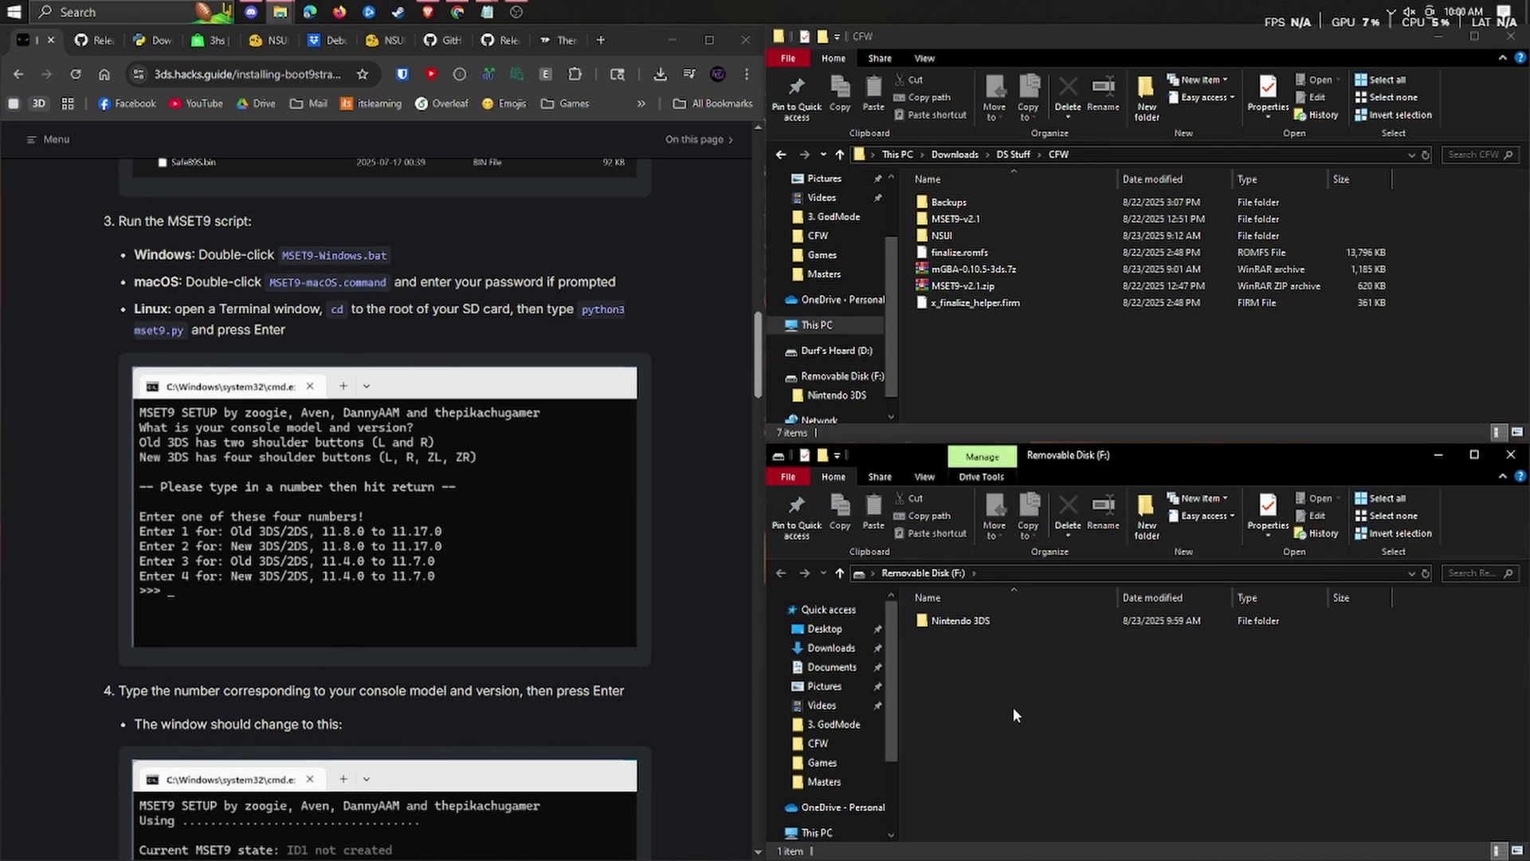
right_click(989, 287)
mouse_move(1036, 316)
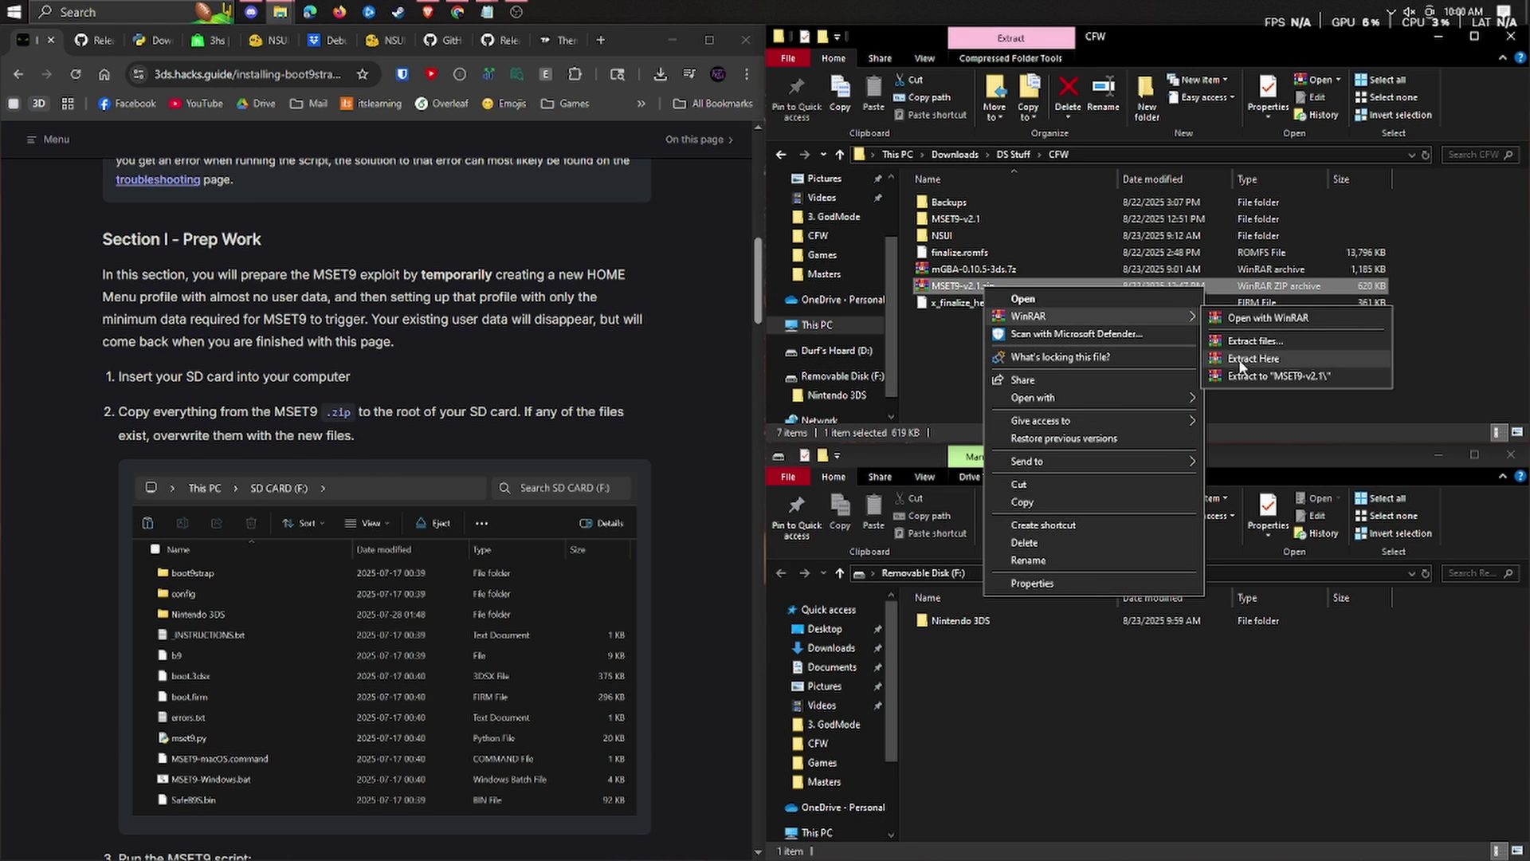
left_click(1326, 380)
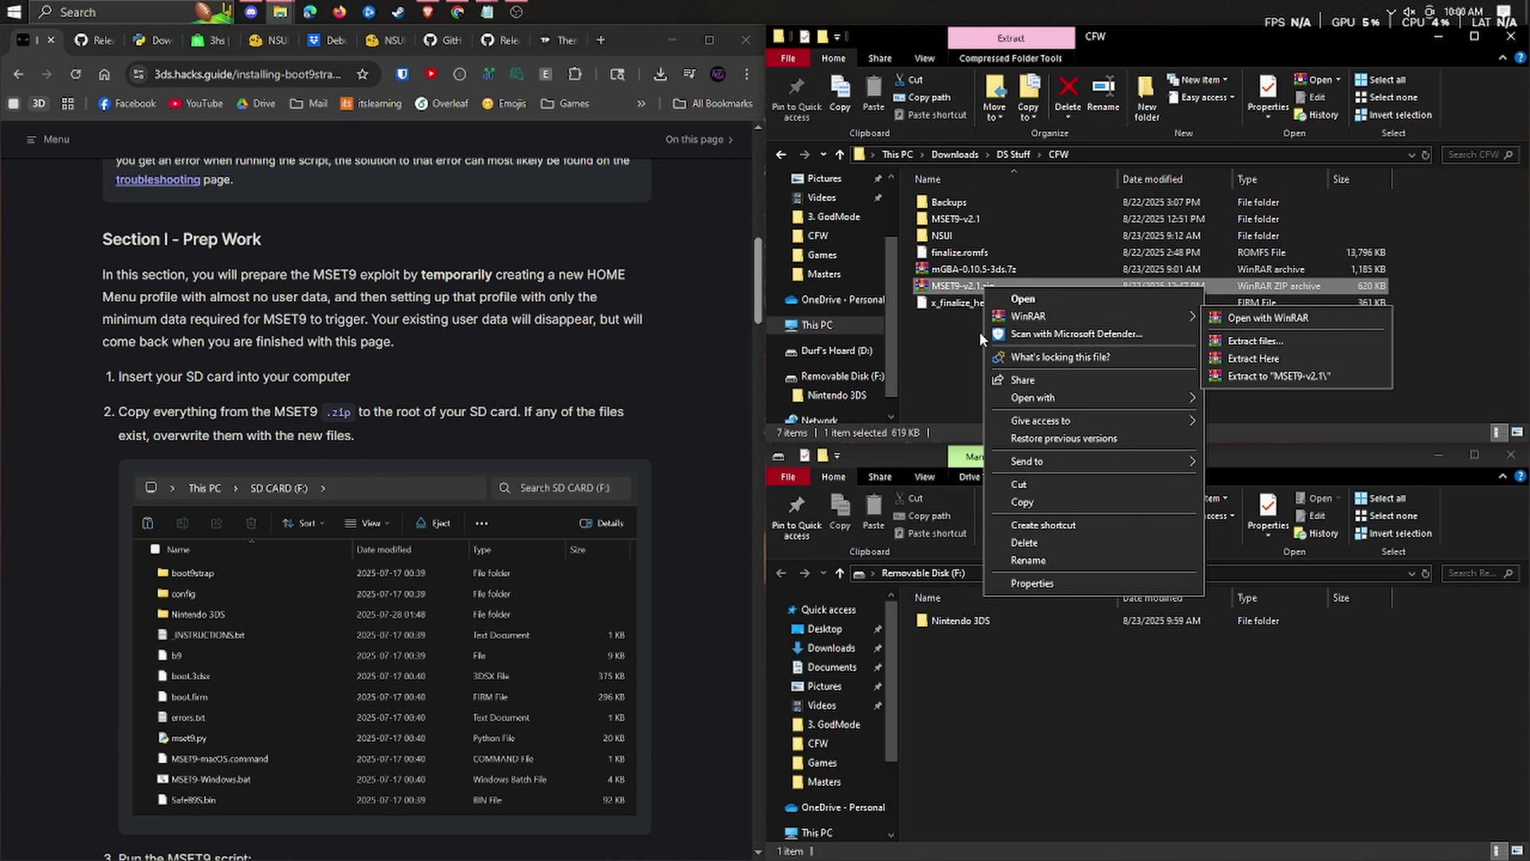
- Copy all contents of the MSET9-v2.1 folder to the root of Removable Disk (F:)
double_click(987, 220)
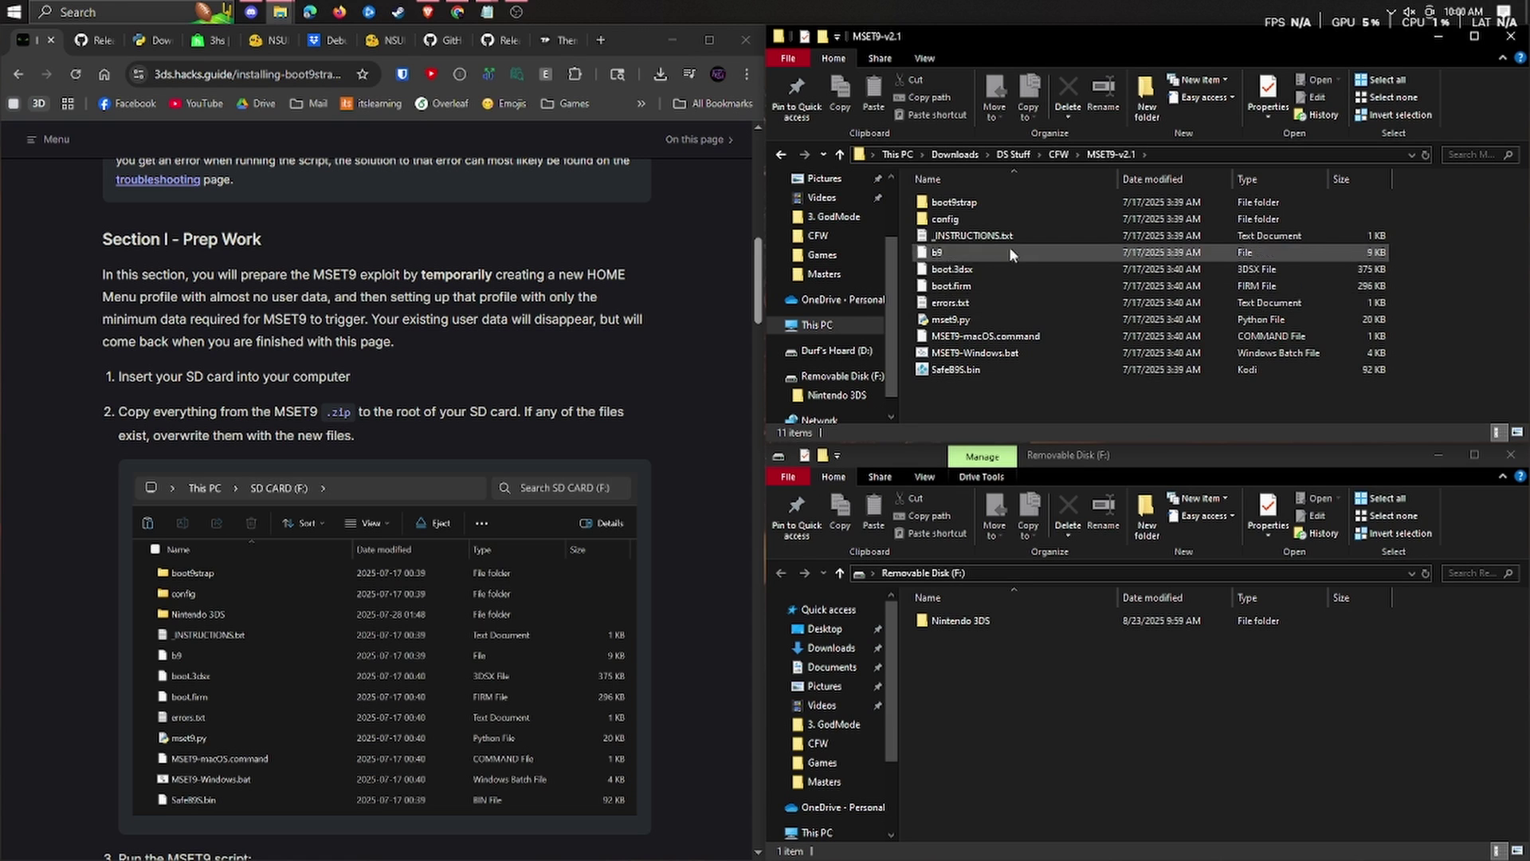
key("ctrl+a")
left_click_drag(1008, 242, 1046, 773)
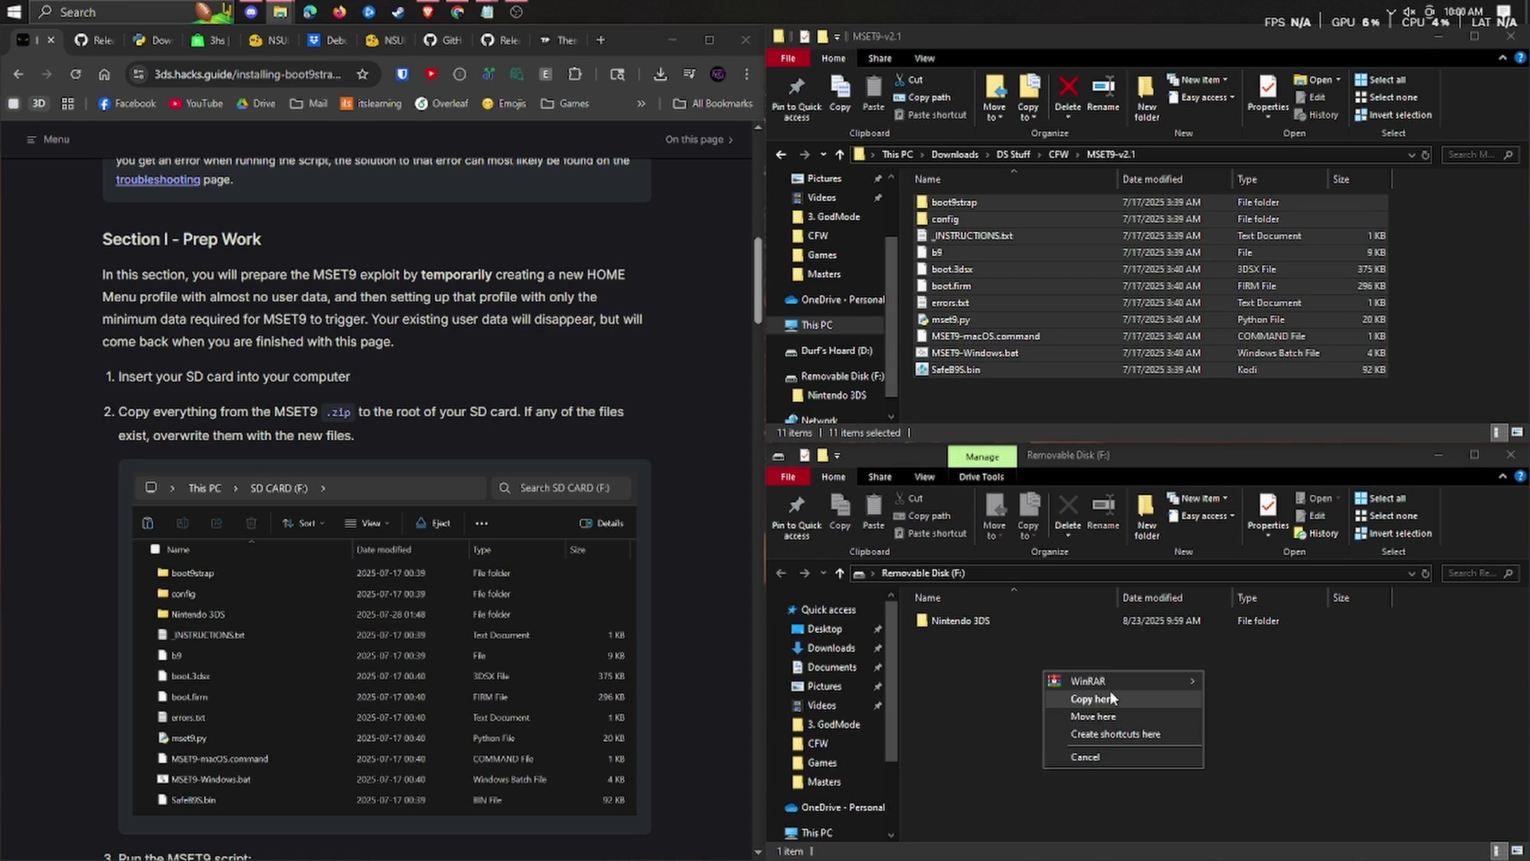
left_click(1107, 696)
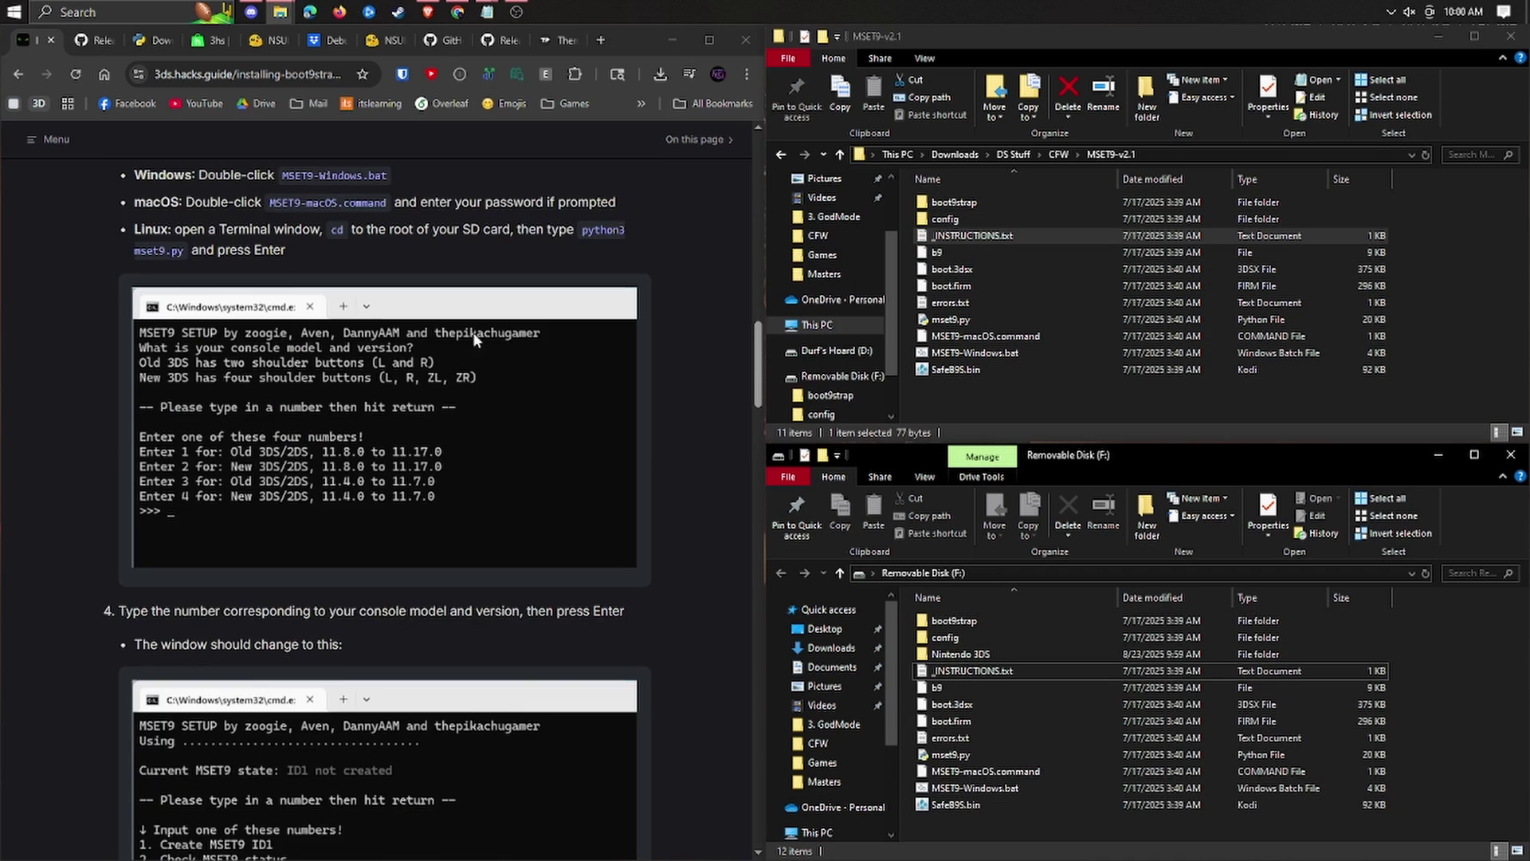
- Run MSET9-Windows.bat from the SD card and enter 1 for Old 3DS/2DS, 11.8.0 to 11.17.0
scroll(383, 478, "up", 1)
double_click(1030, 793)
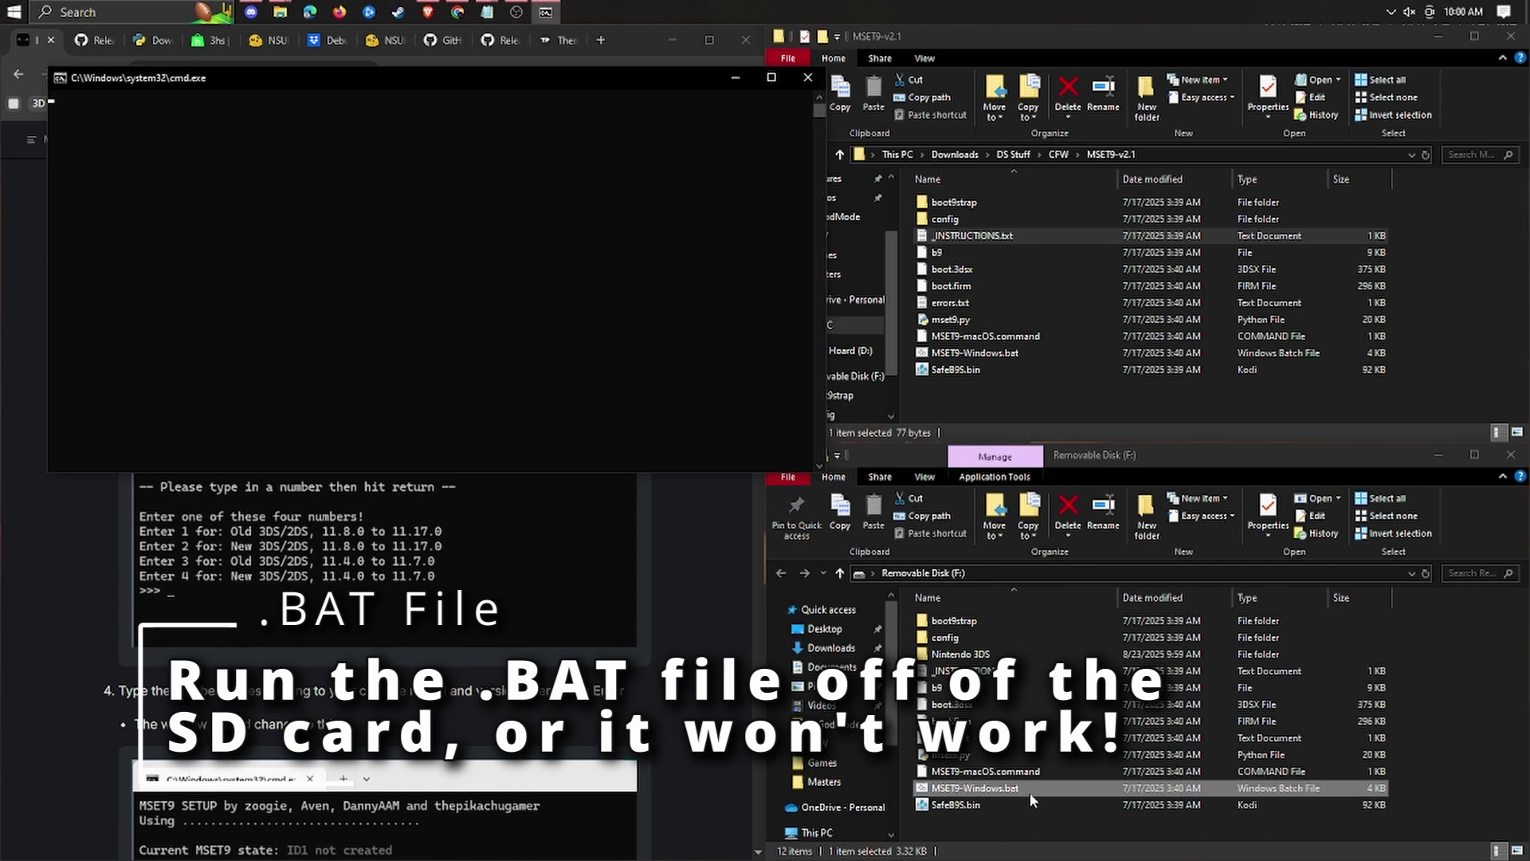
left_click_drag(219, 52, 1003, 260)
left_click(1016, 522)
type("1")
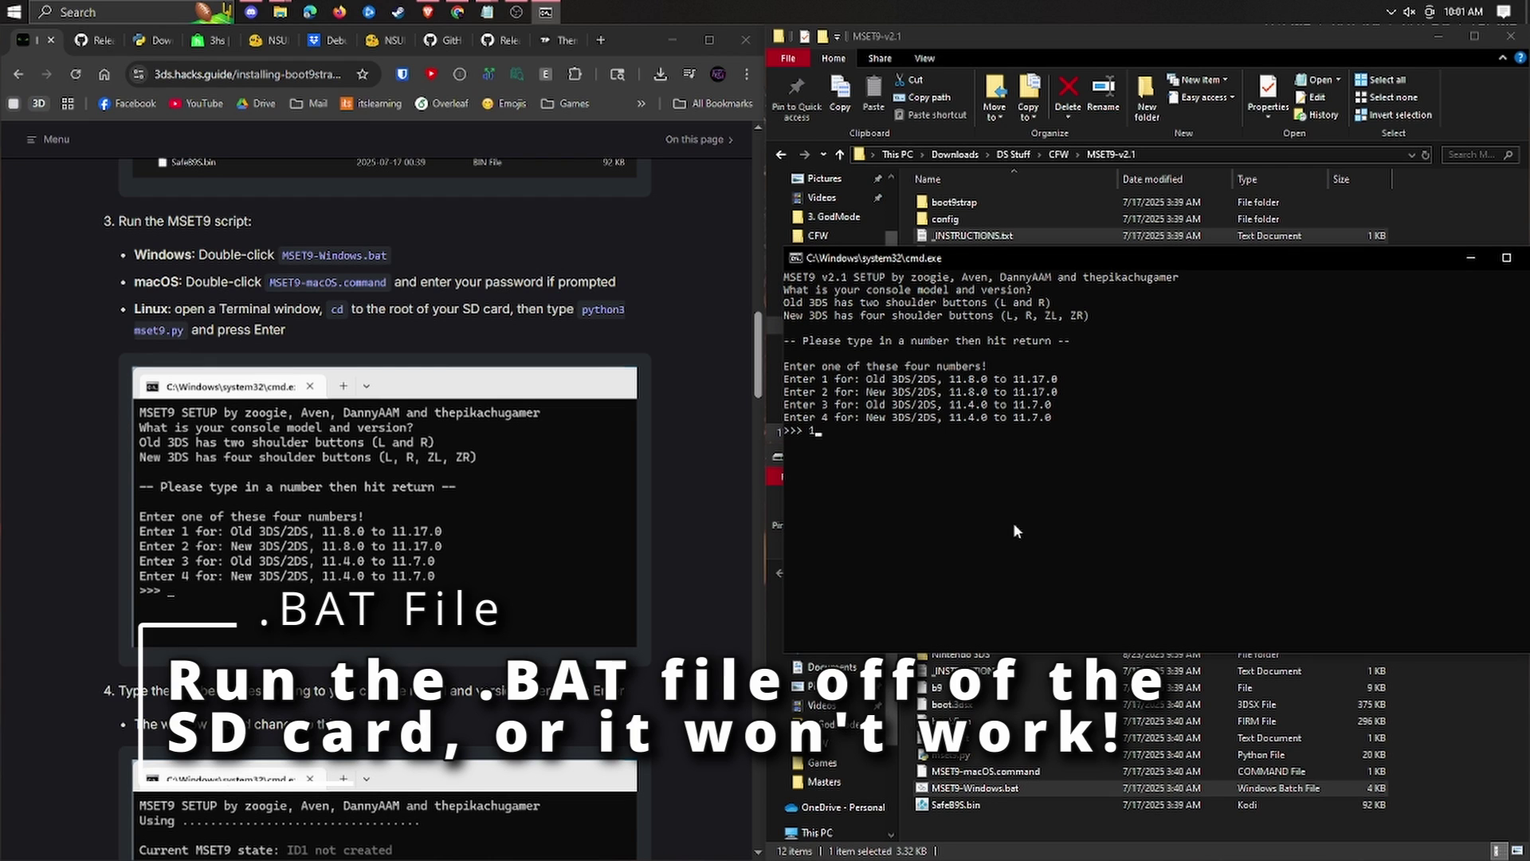
key("Return")
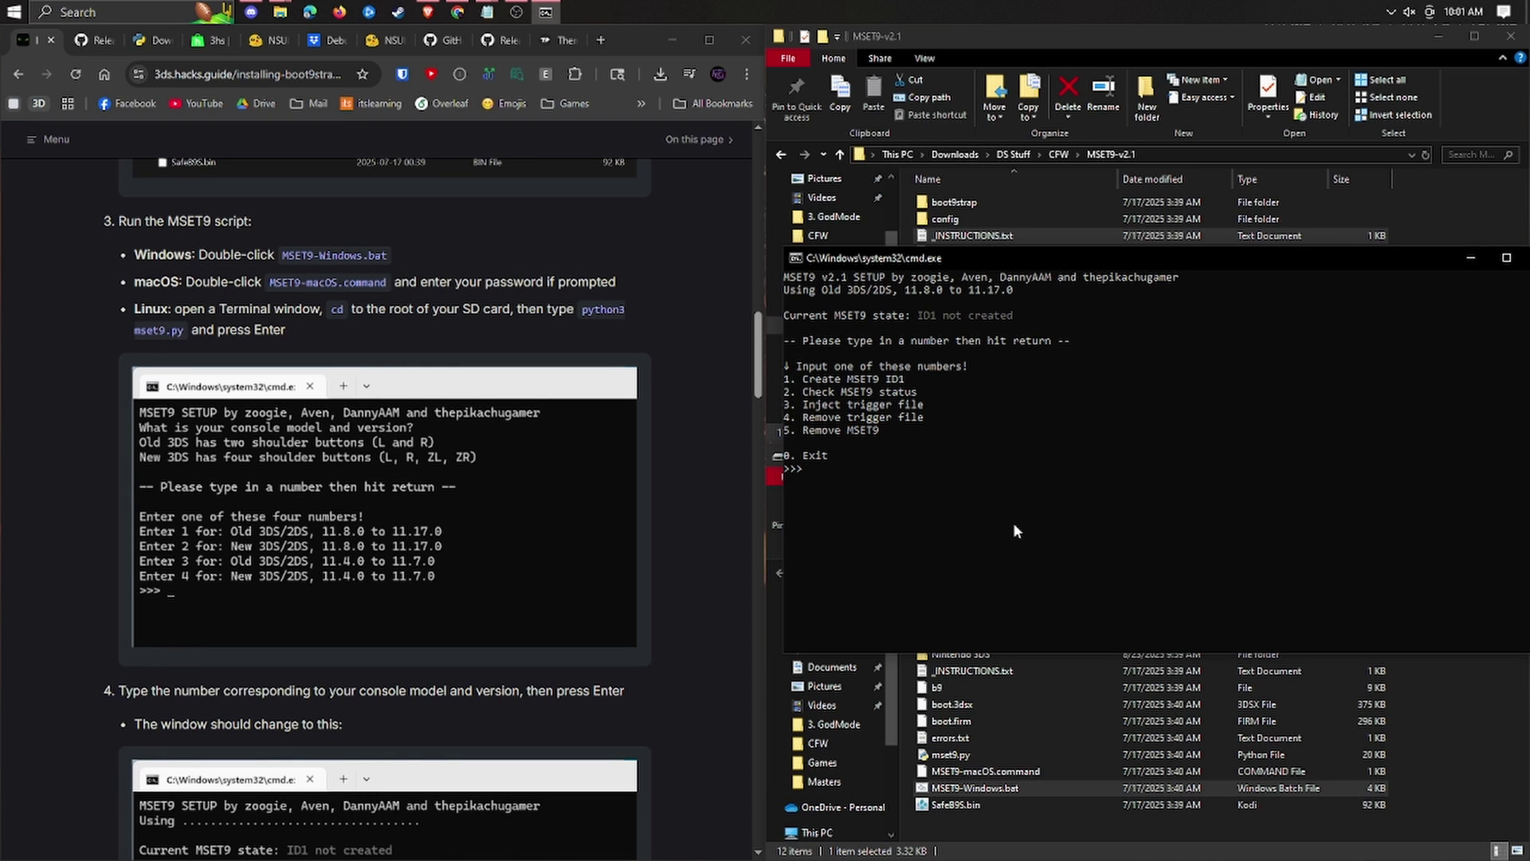
- Create the MSET9 ID1 with option 1, accept the disclaimer with 1, and exit the script
scroll(491, 465, "down", 9)
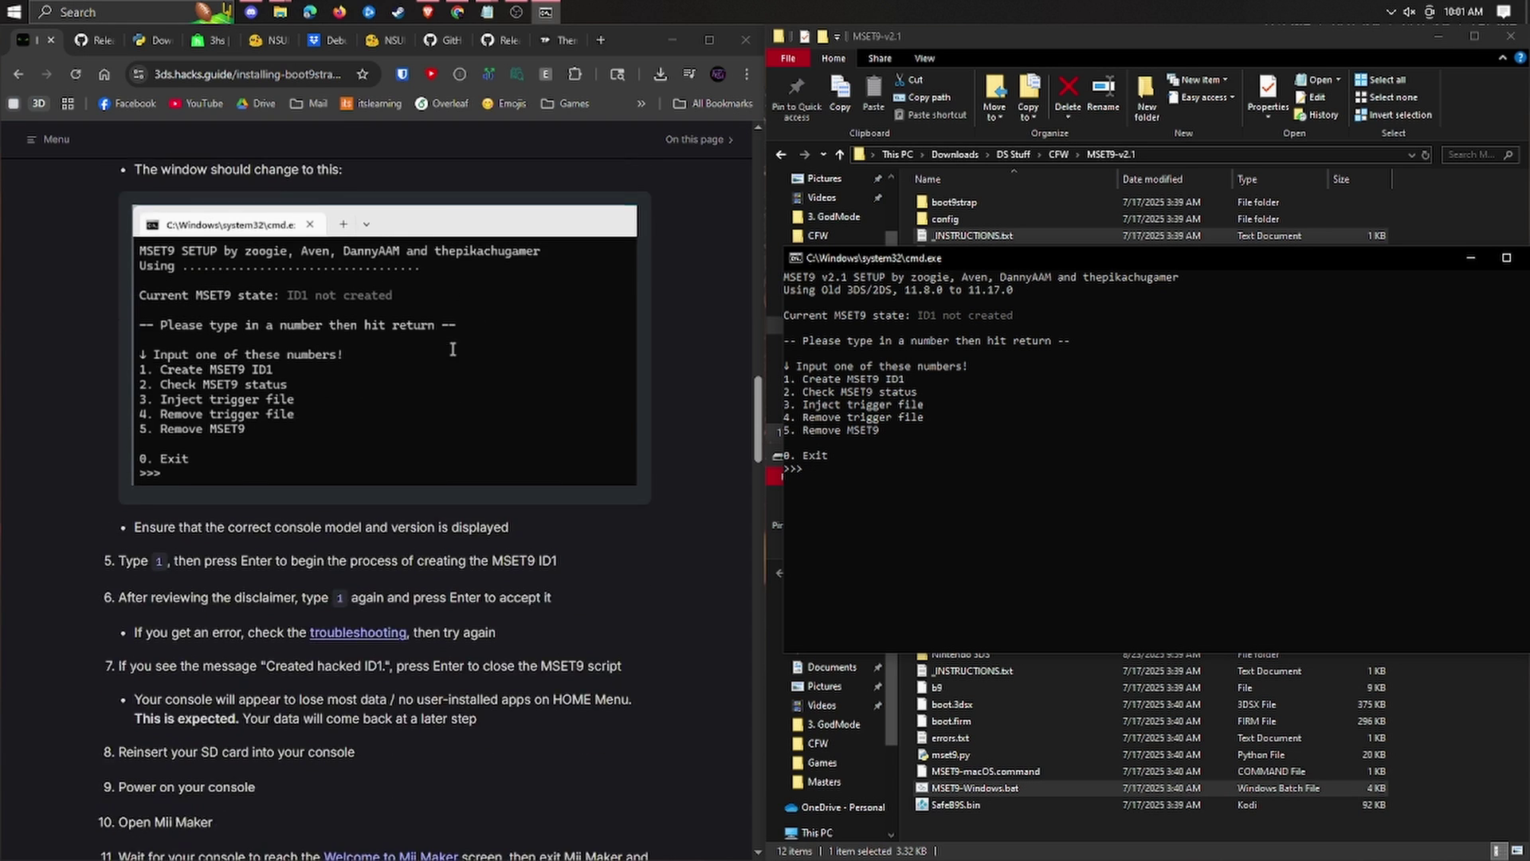
left_click(998, 420)
type("1")
key("Return")
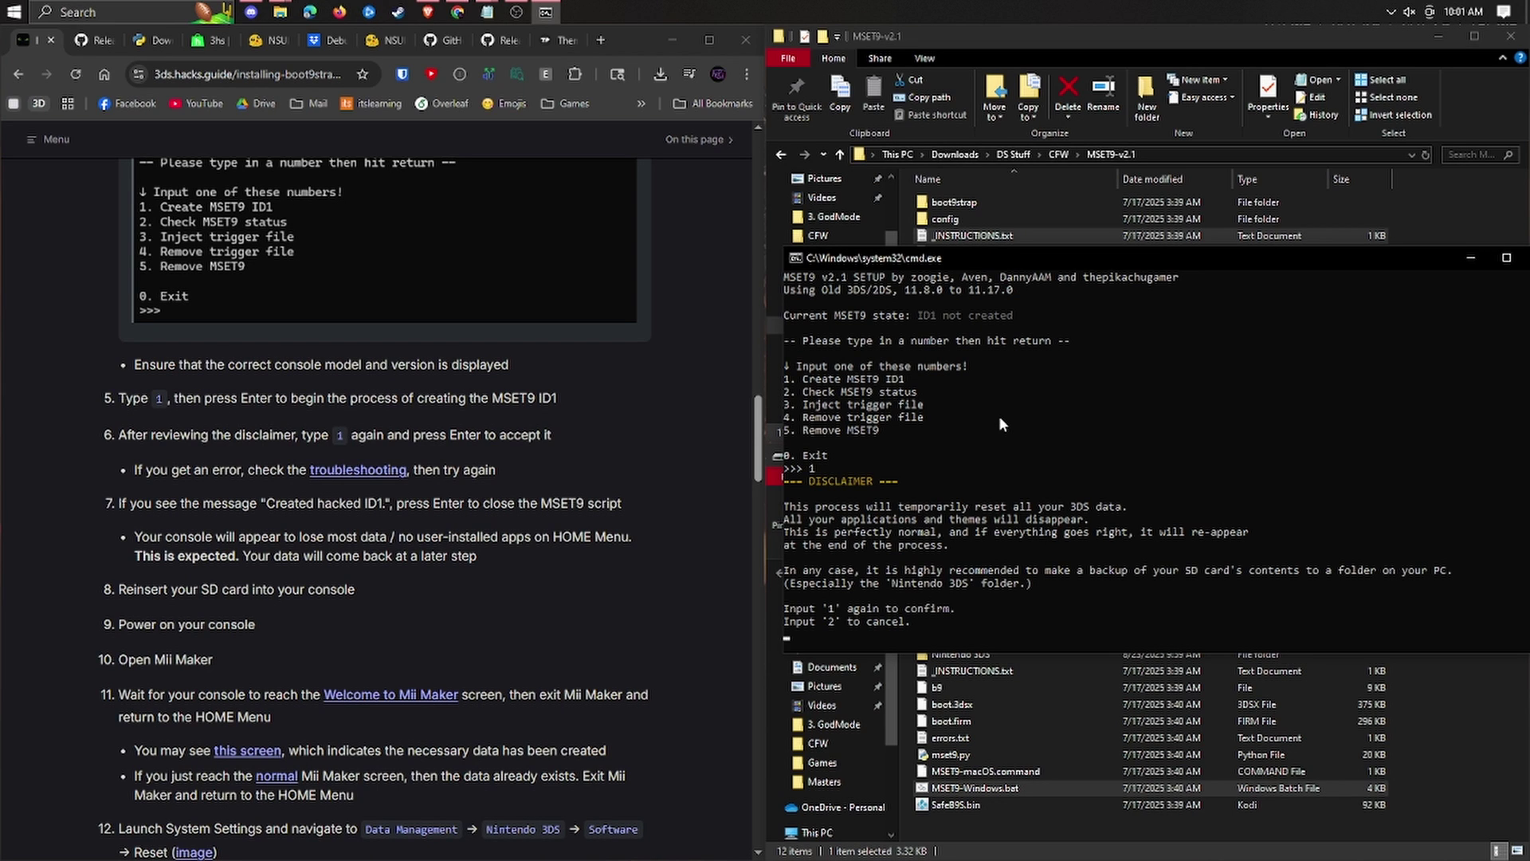
type("1")
key("Return")
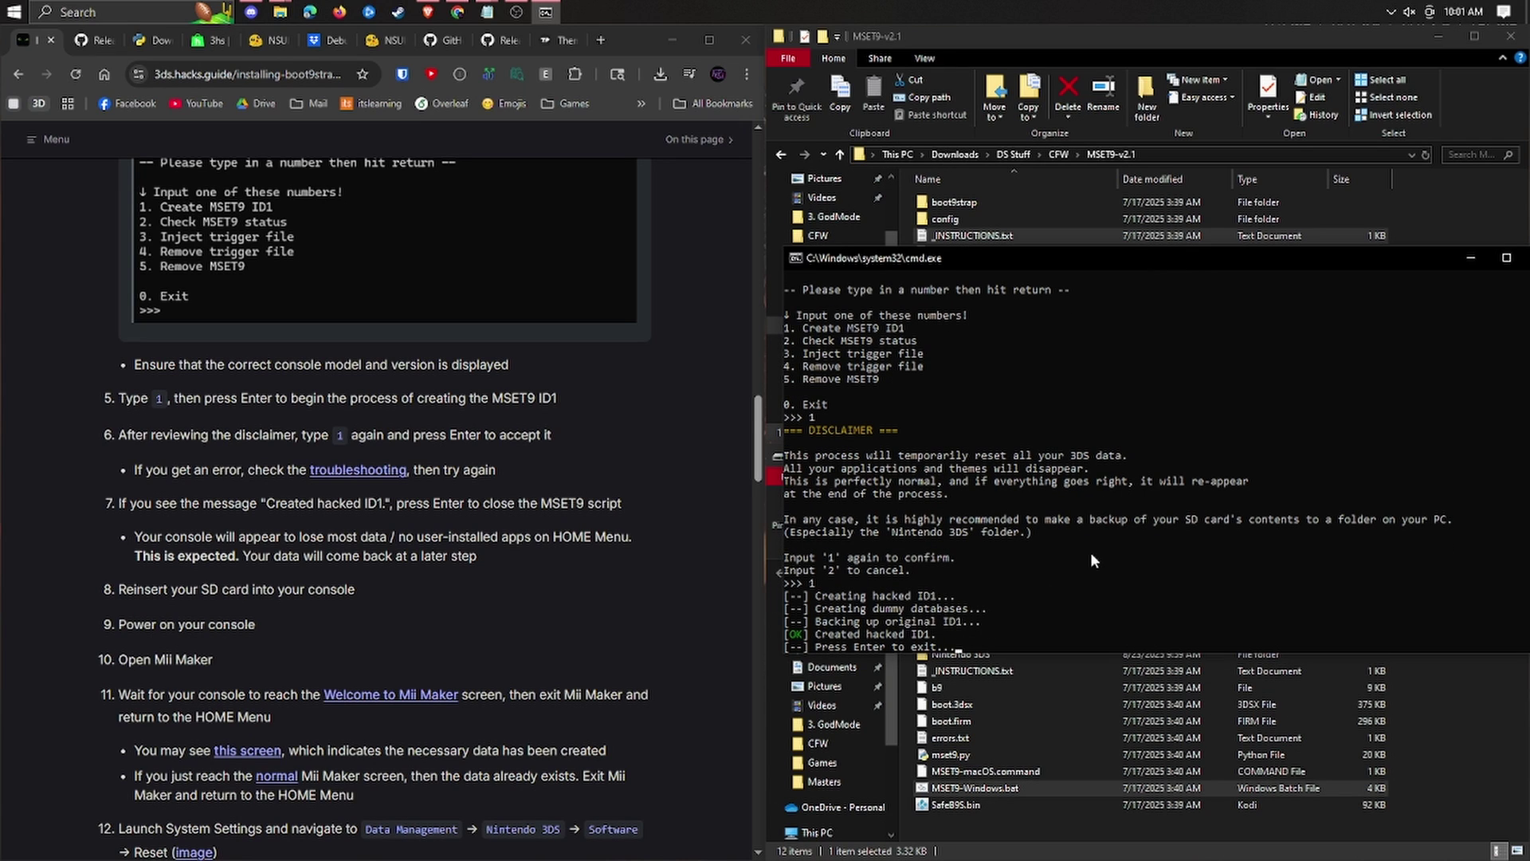
key("Return")
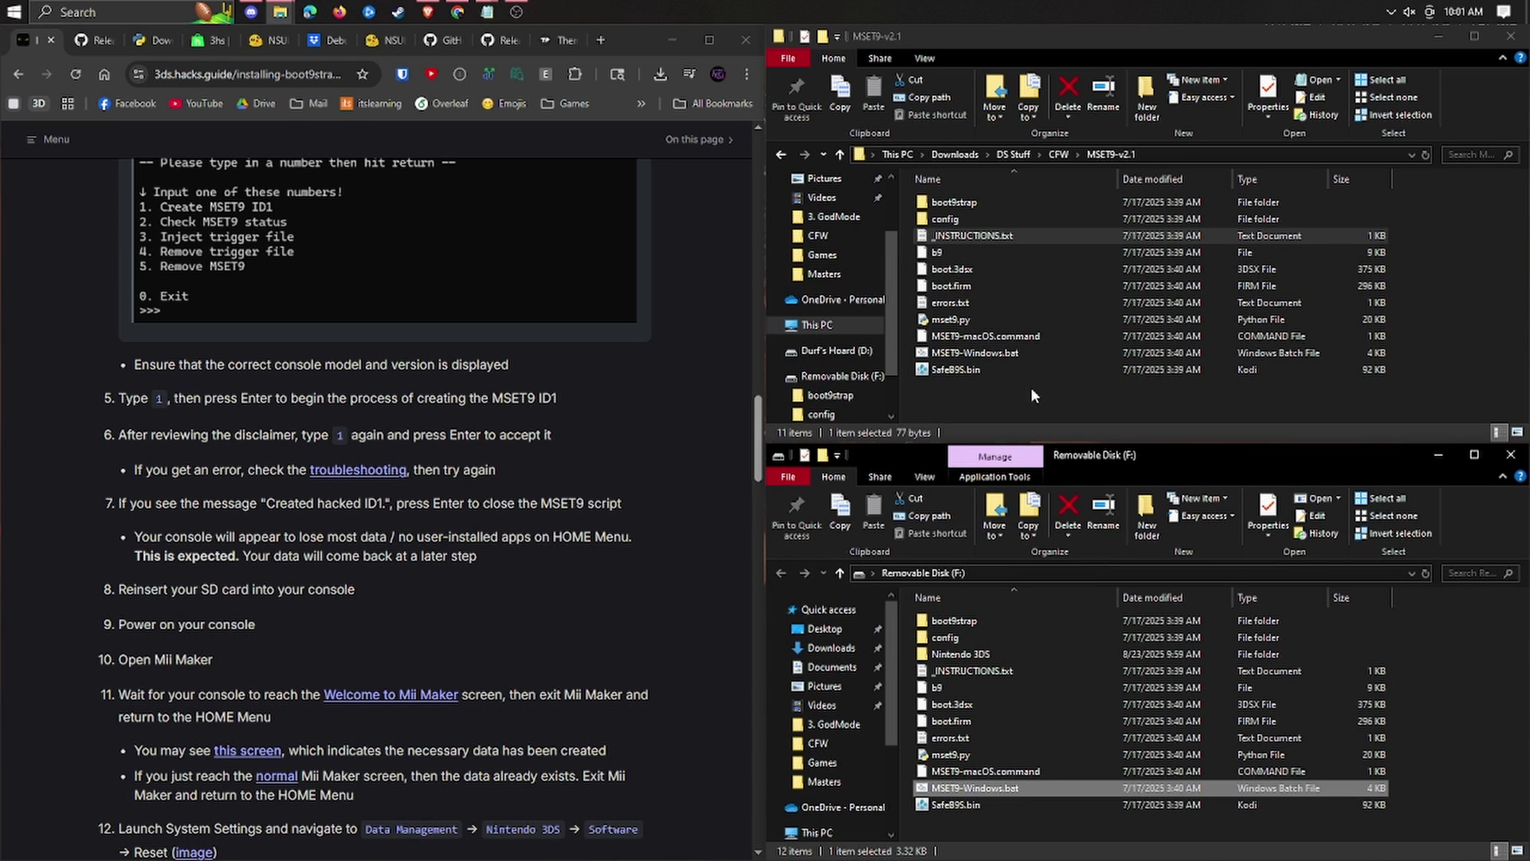
- Safely eject Removable Disk (F:) and follow the guide through the console steps up to reinserting the SD card into the computer
left_click(1390, 12)
left_click(1403, 127)
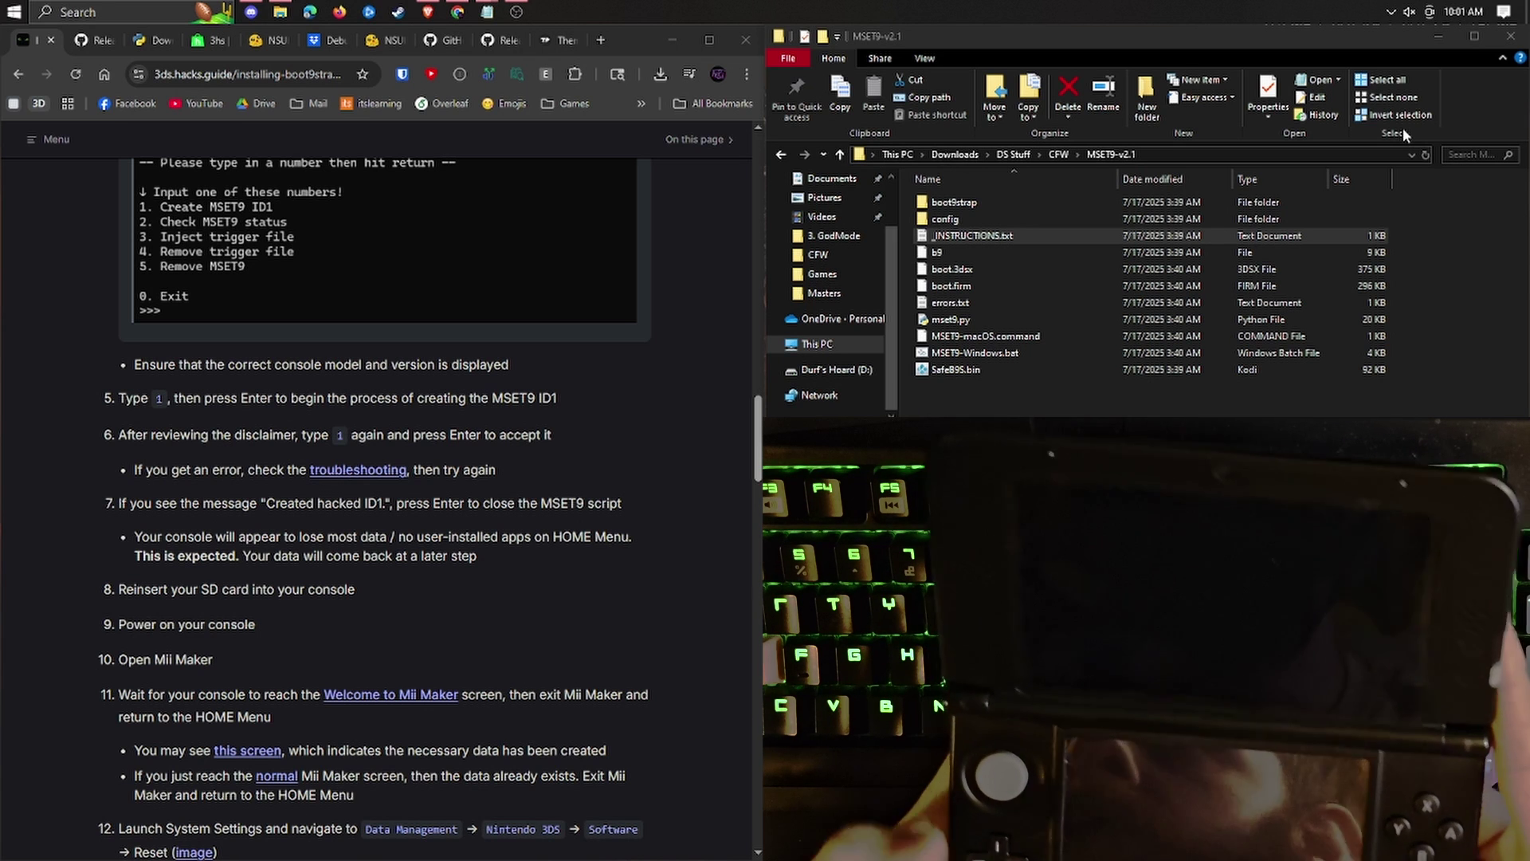
scroll(683, 432, "down", 3)
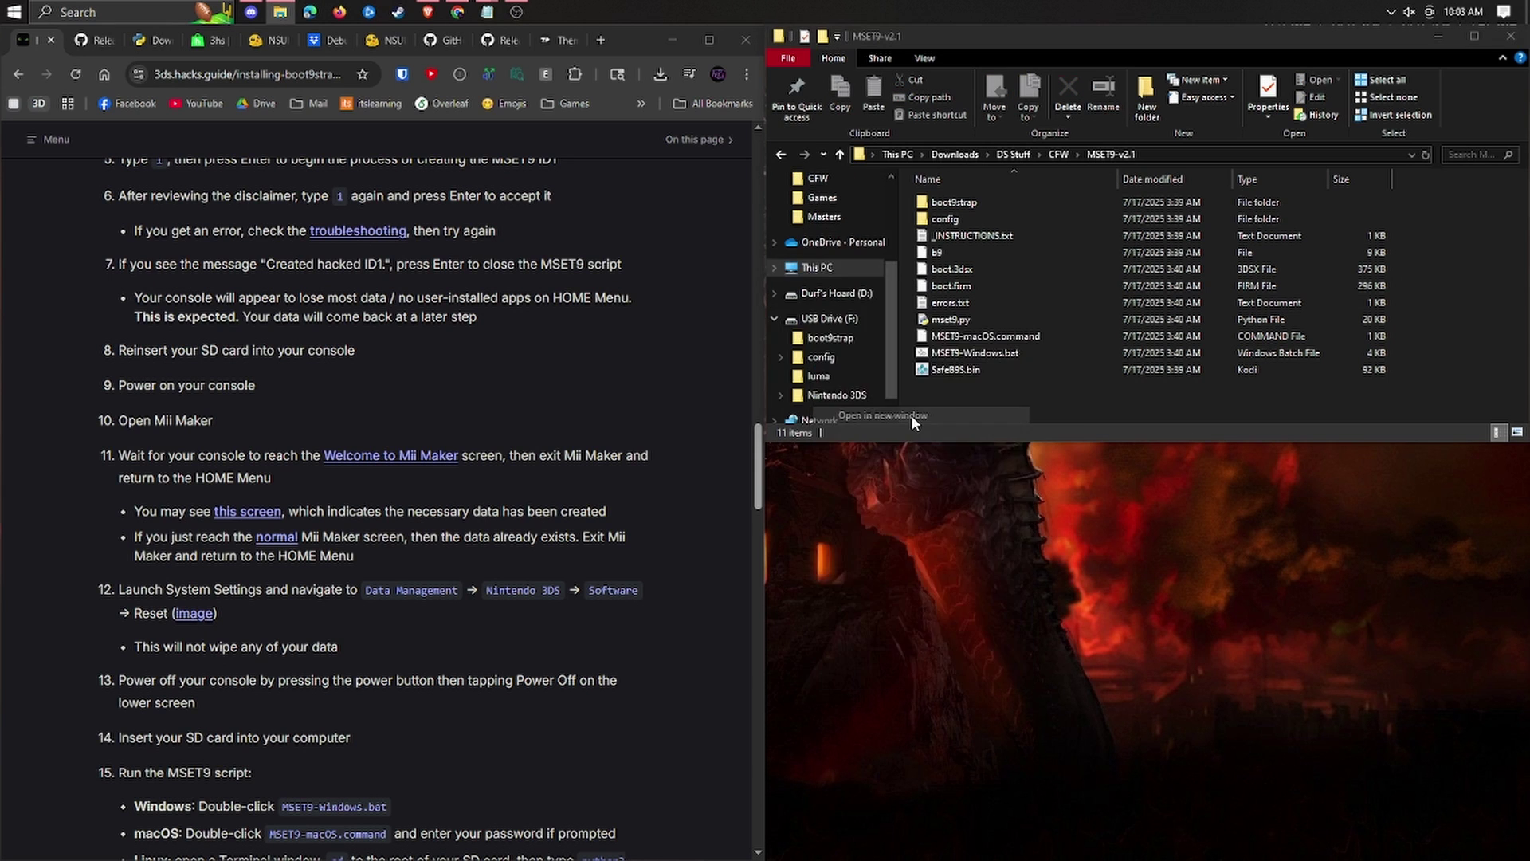
- Place the USB Drive (F:) window below the MSET9-v2.1 window, run its MSET9-Windows.bat and enter 1 for Old 3DS/2DS, 11.8.0 to 11.17.0
left_click_drag(843, 206, 1529, 860)
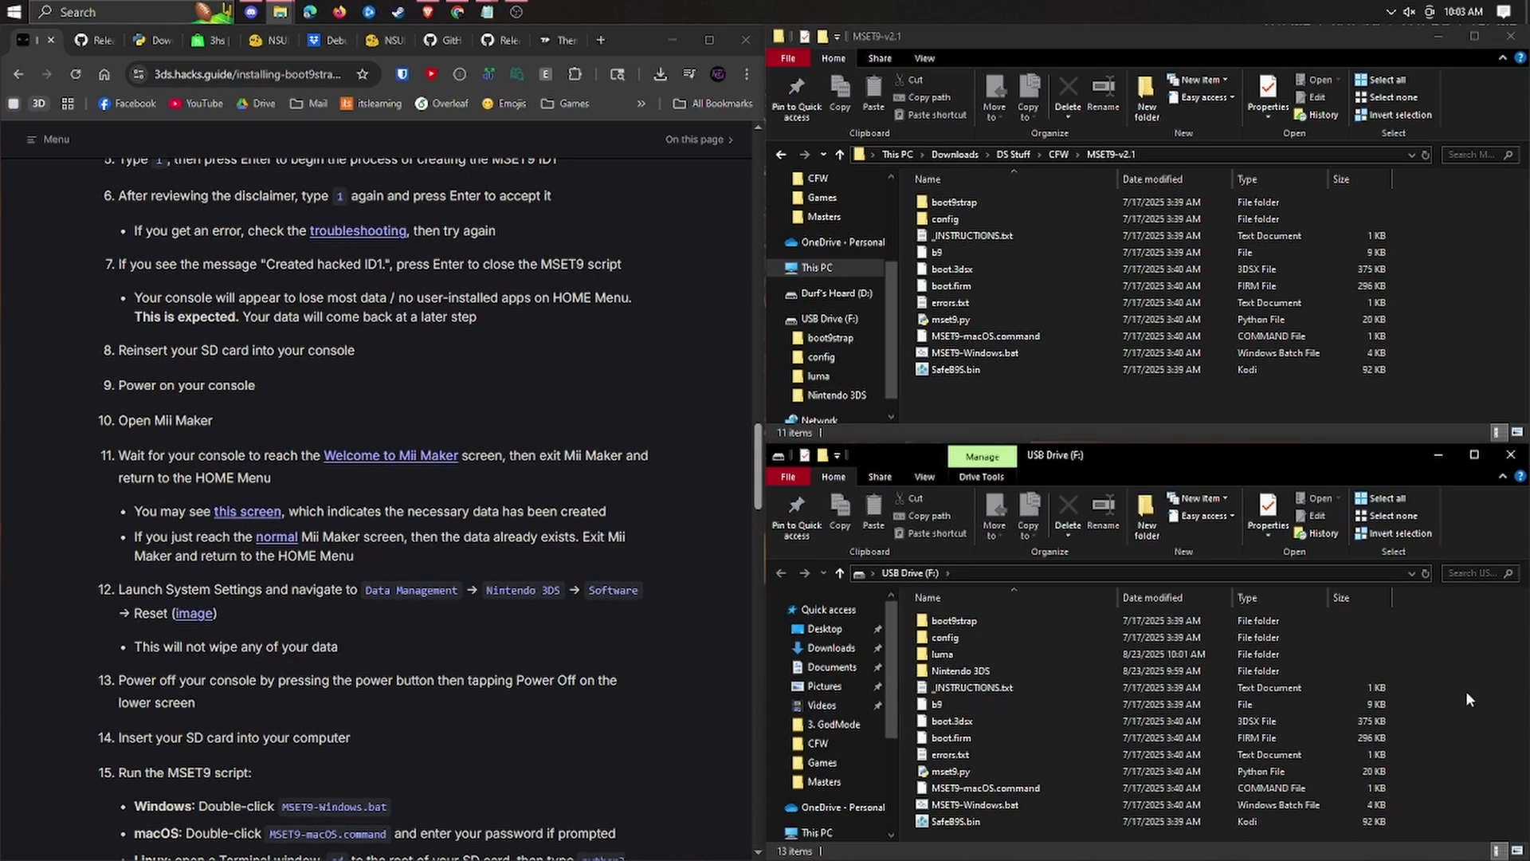
scroll(383, 479, "down", 6)
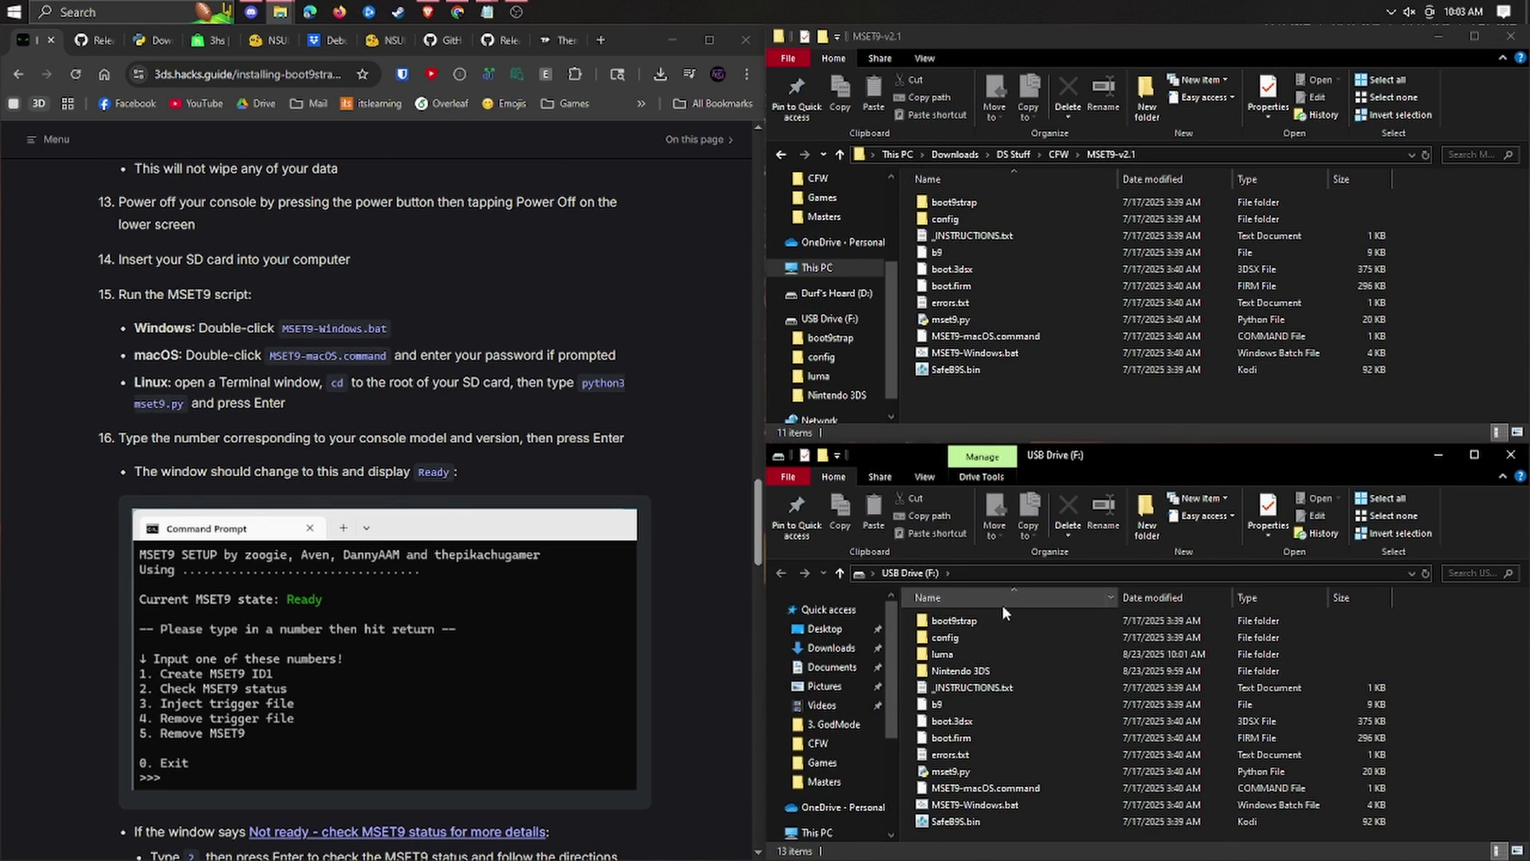
double_click(1013, 806)
left_click_drag(629, 134, 1234, 196)
left_click(1093, 440)
key("Escape")
type("1")
key("Return")
- Check the MSET9 status with option 2 and exit the script
scroll(488, 405, "down", 5)
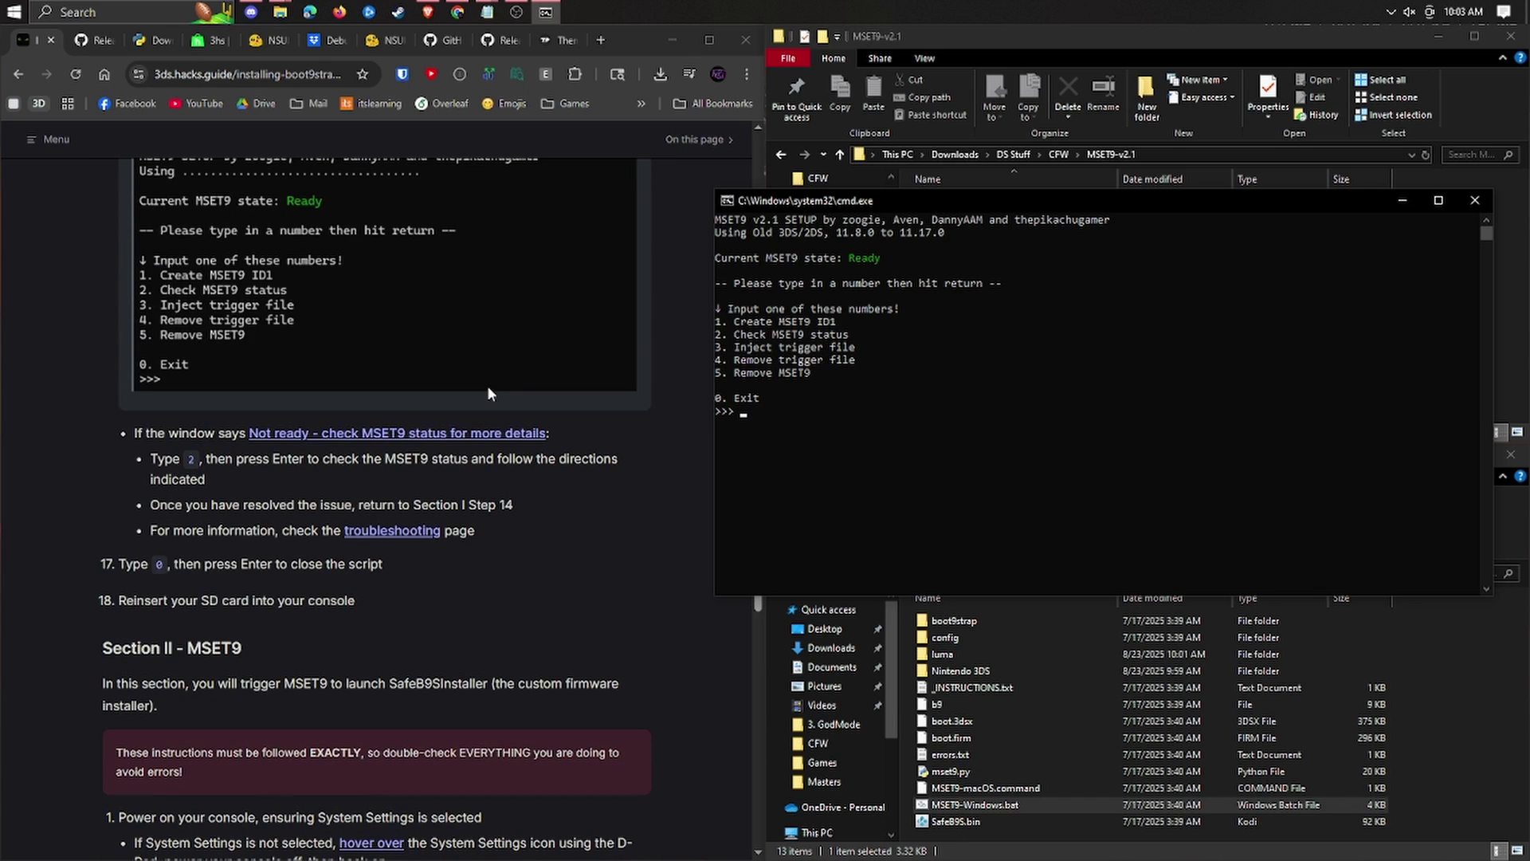
type("2")
key("Return")
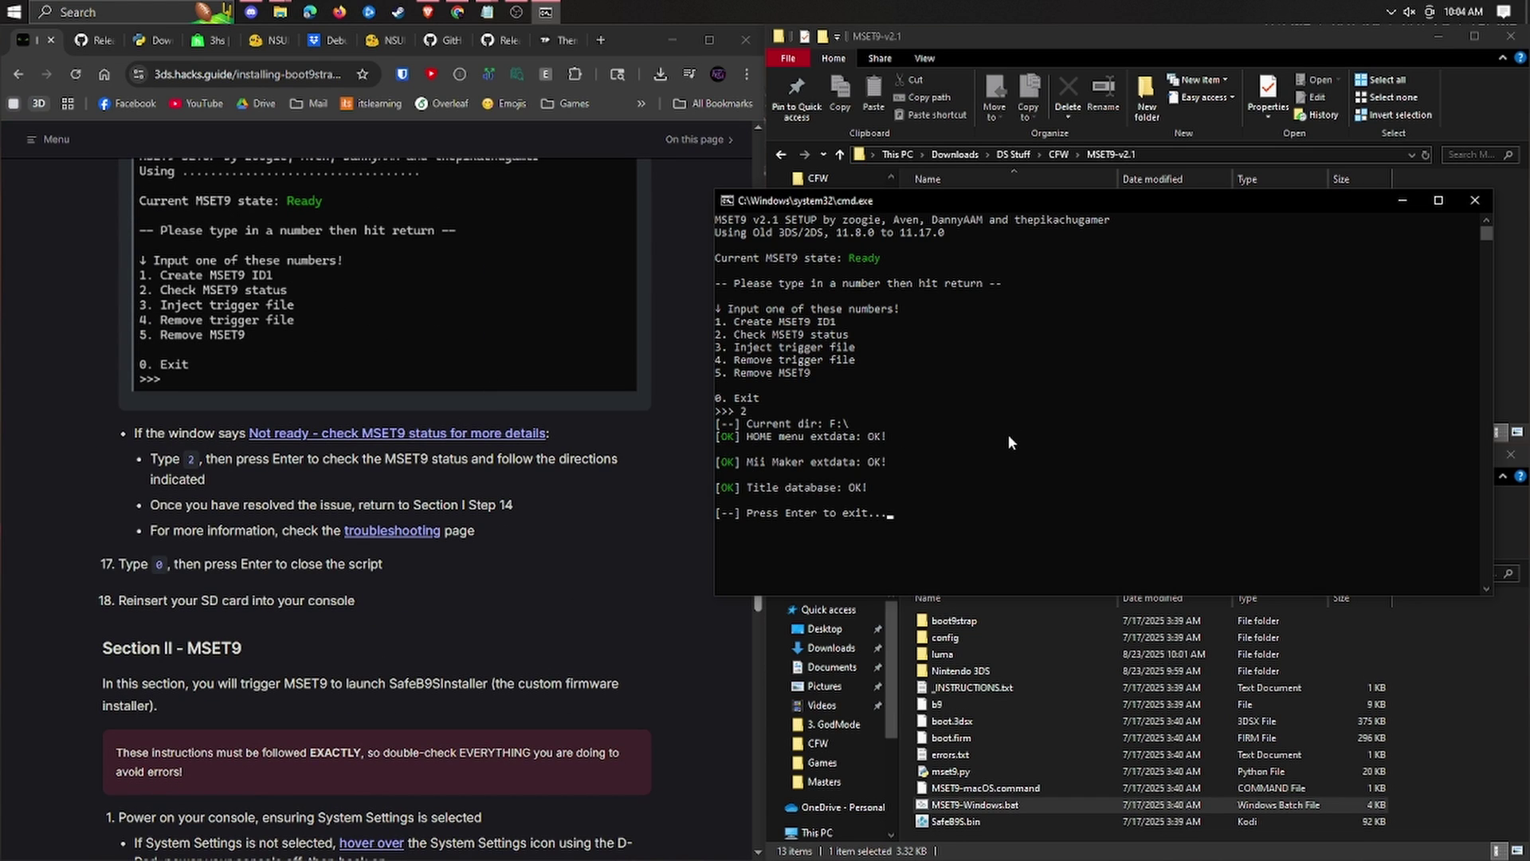
key("Return")
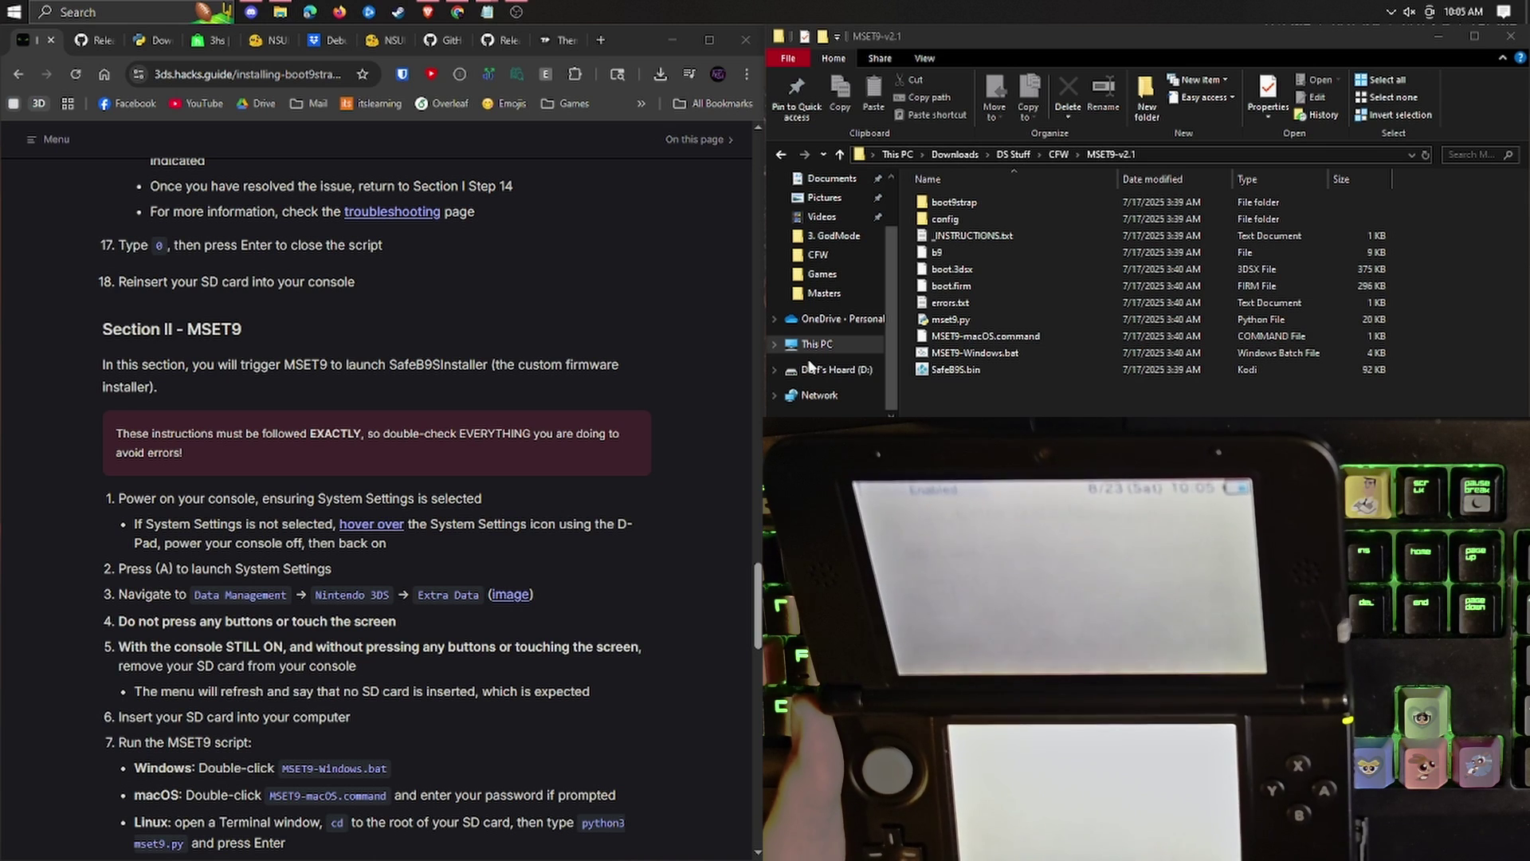
- Open USB Drive (F:) in a new File Explorer window and place it below the MSET9-v2.1 window
scroll(655, 515, "down", 3)
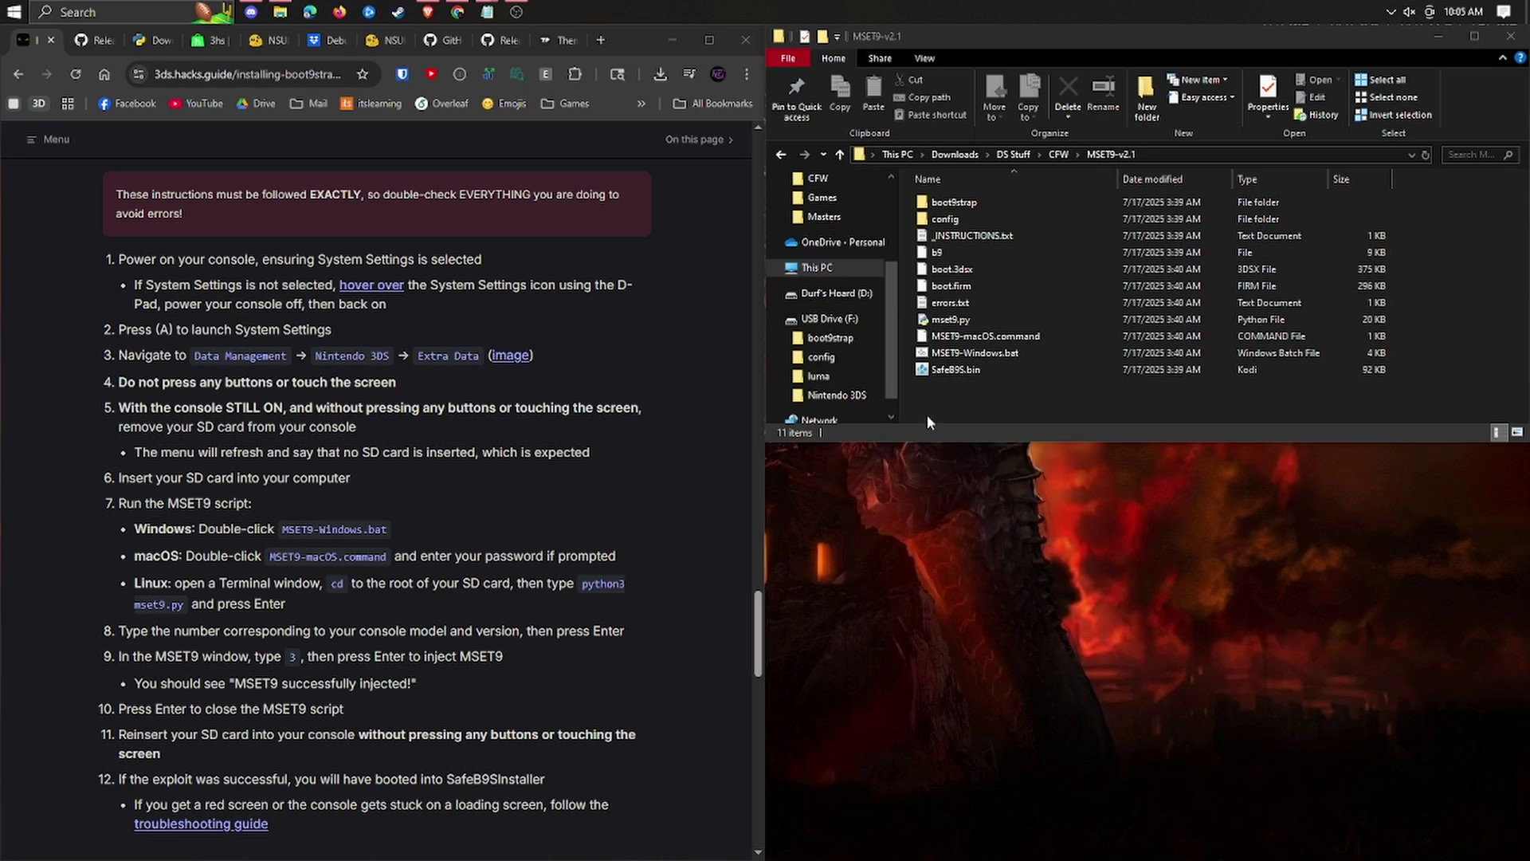
right_click(843, 320)
left_click(884, 420)
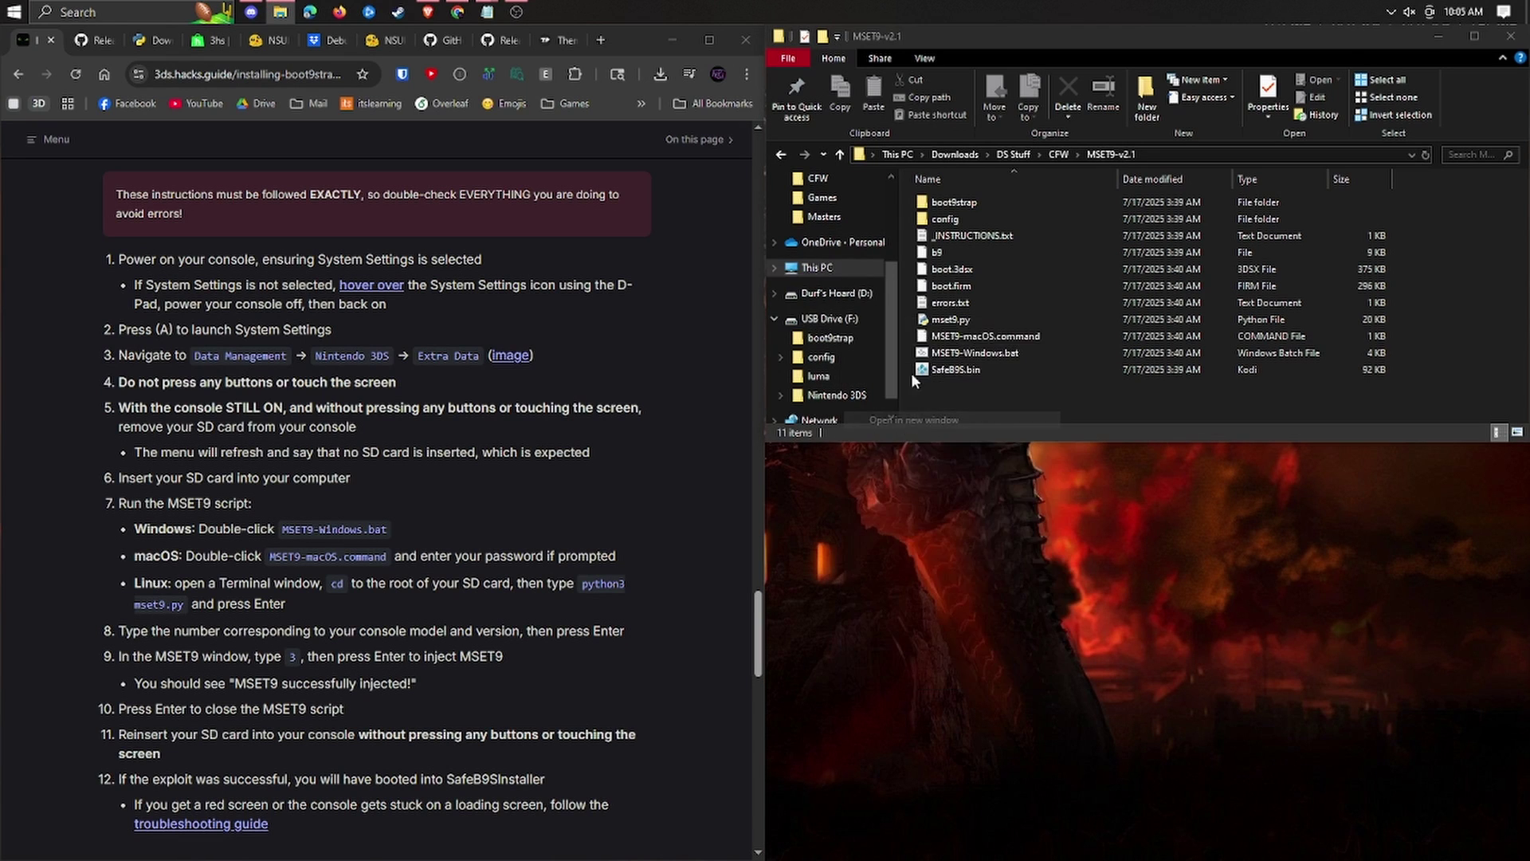
left_click_drag(874, 229, 1526, 857)
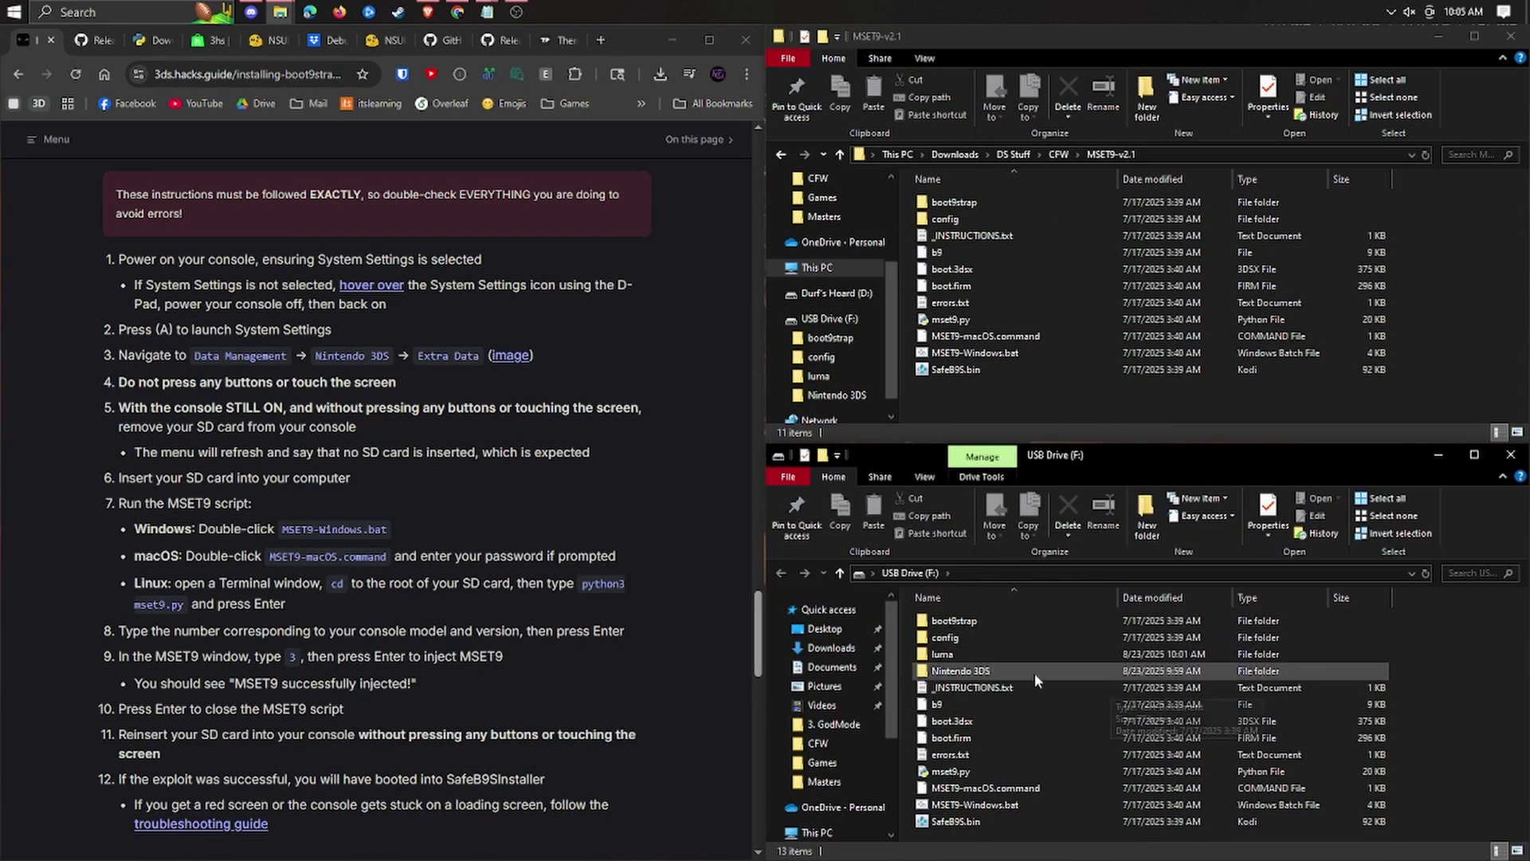
- Run MSET9-Windows.bat from the SD card for console option 1, inject the trigger file with option 3 and exit the script
double_click(1024, 802)
left_click_drag(470, 202, 853, 261)
left_click(899, 501)
type("1")
key("Return")
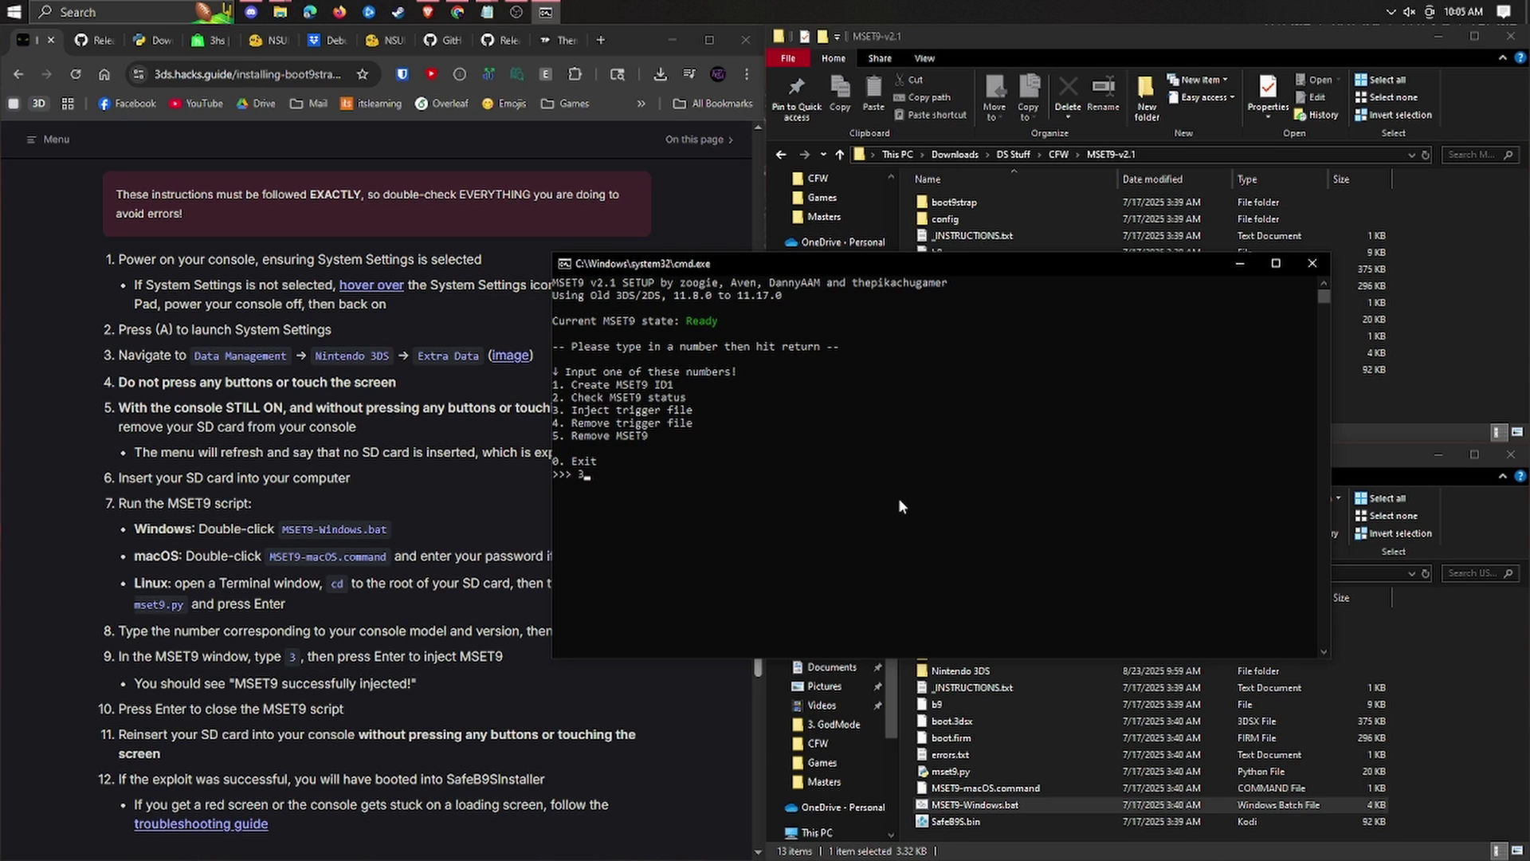
key("Return")
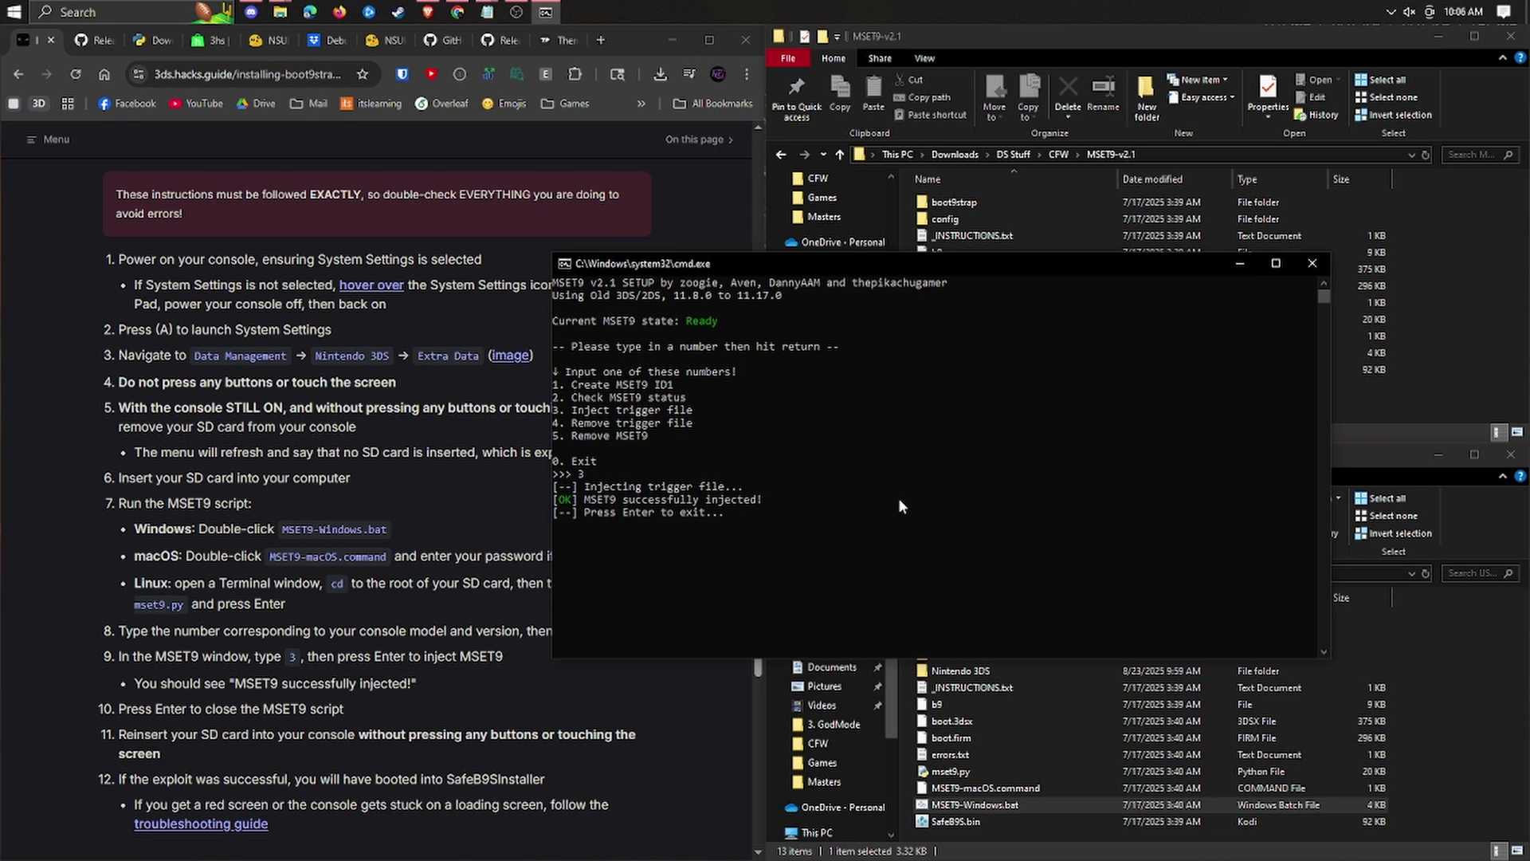
key("Return")
- Safely eject USB Drive (F:)
left_click(1429, 11)
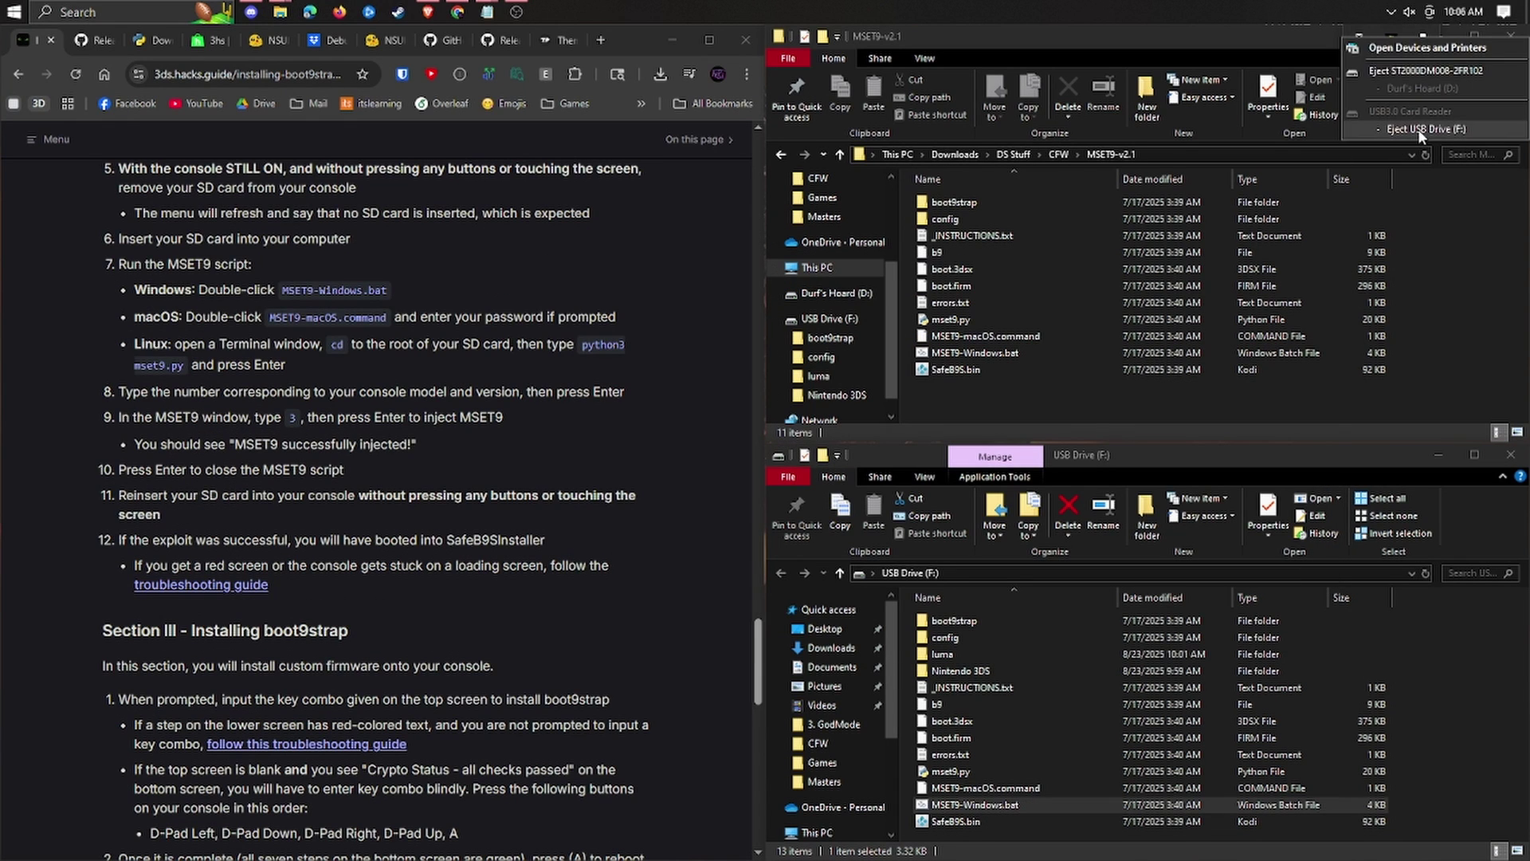
left_click(1418, 129)
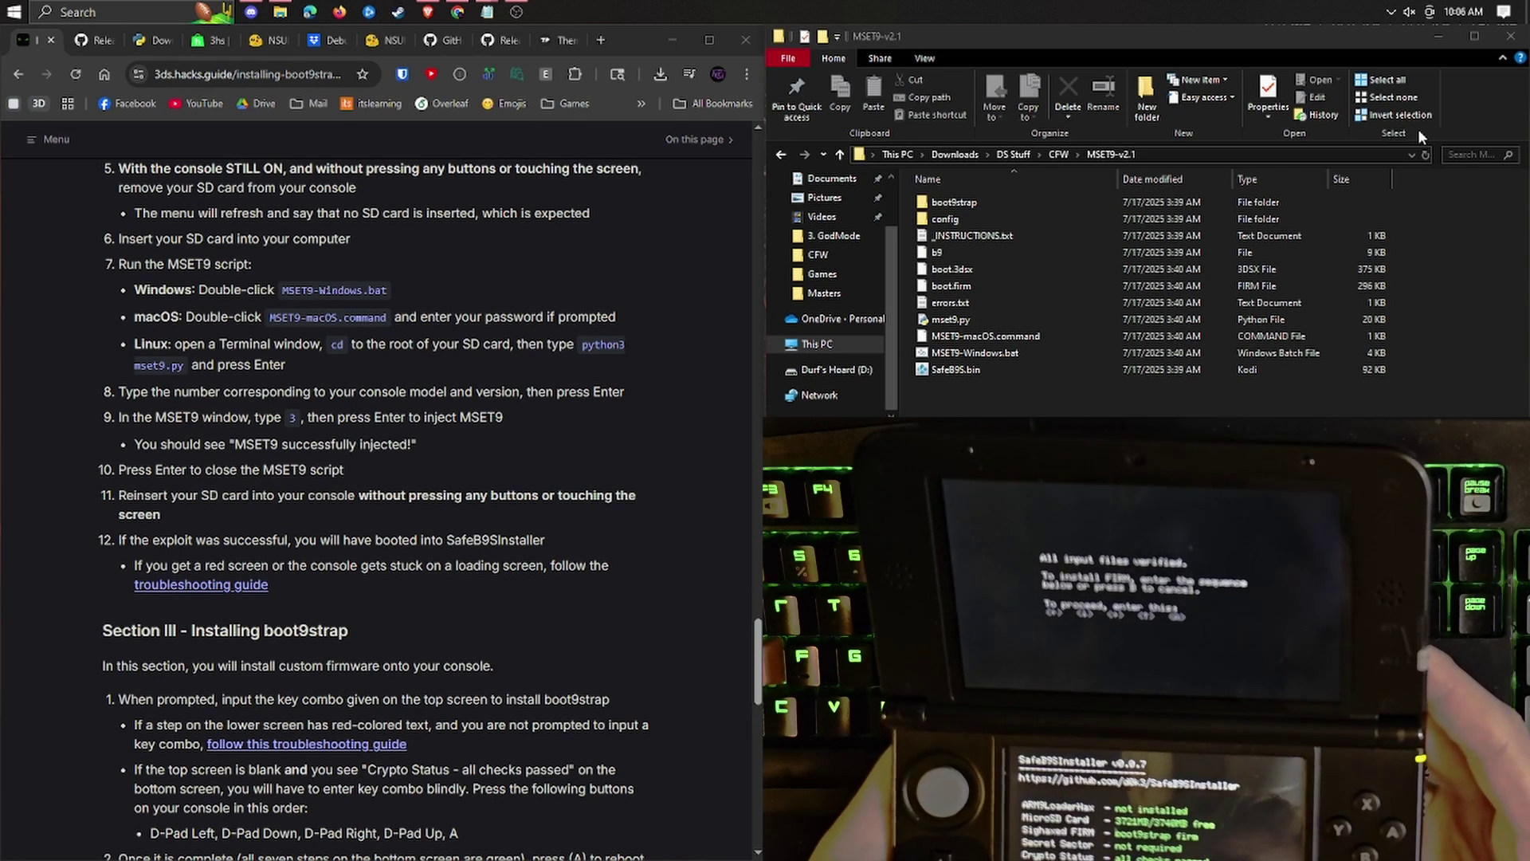
- Following the guide's Removing MSET9 section, run MSET9-Windows.bat from the SD card and enter 1 for Old 3DS/2DS, 11.8.0 to 11.17.0
scroll(550, 375, "down", 5)
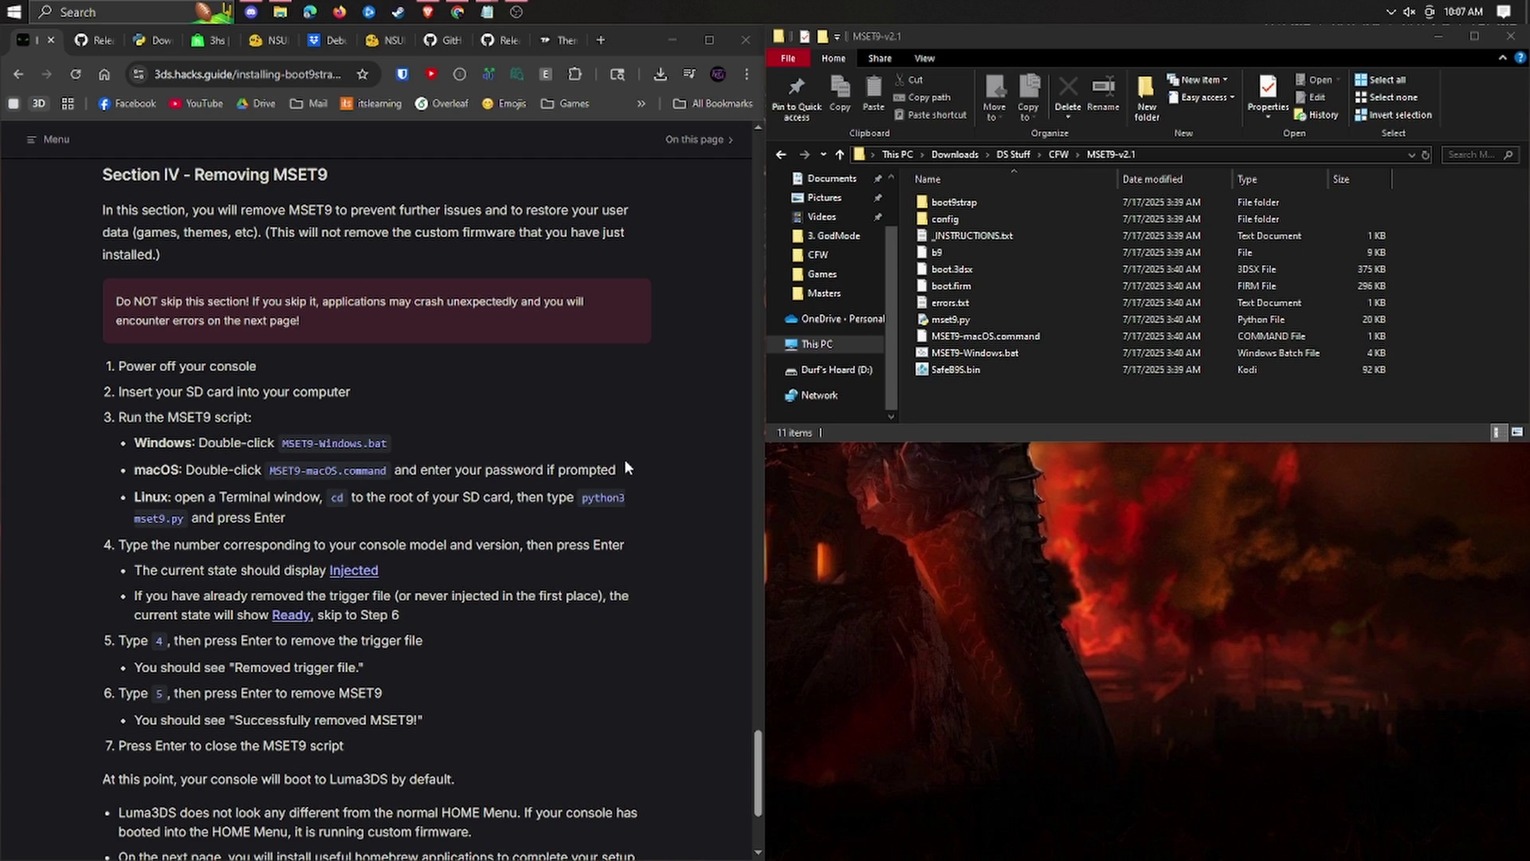
double_click(1034, 804)
type("1")
key("Return")
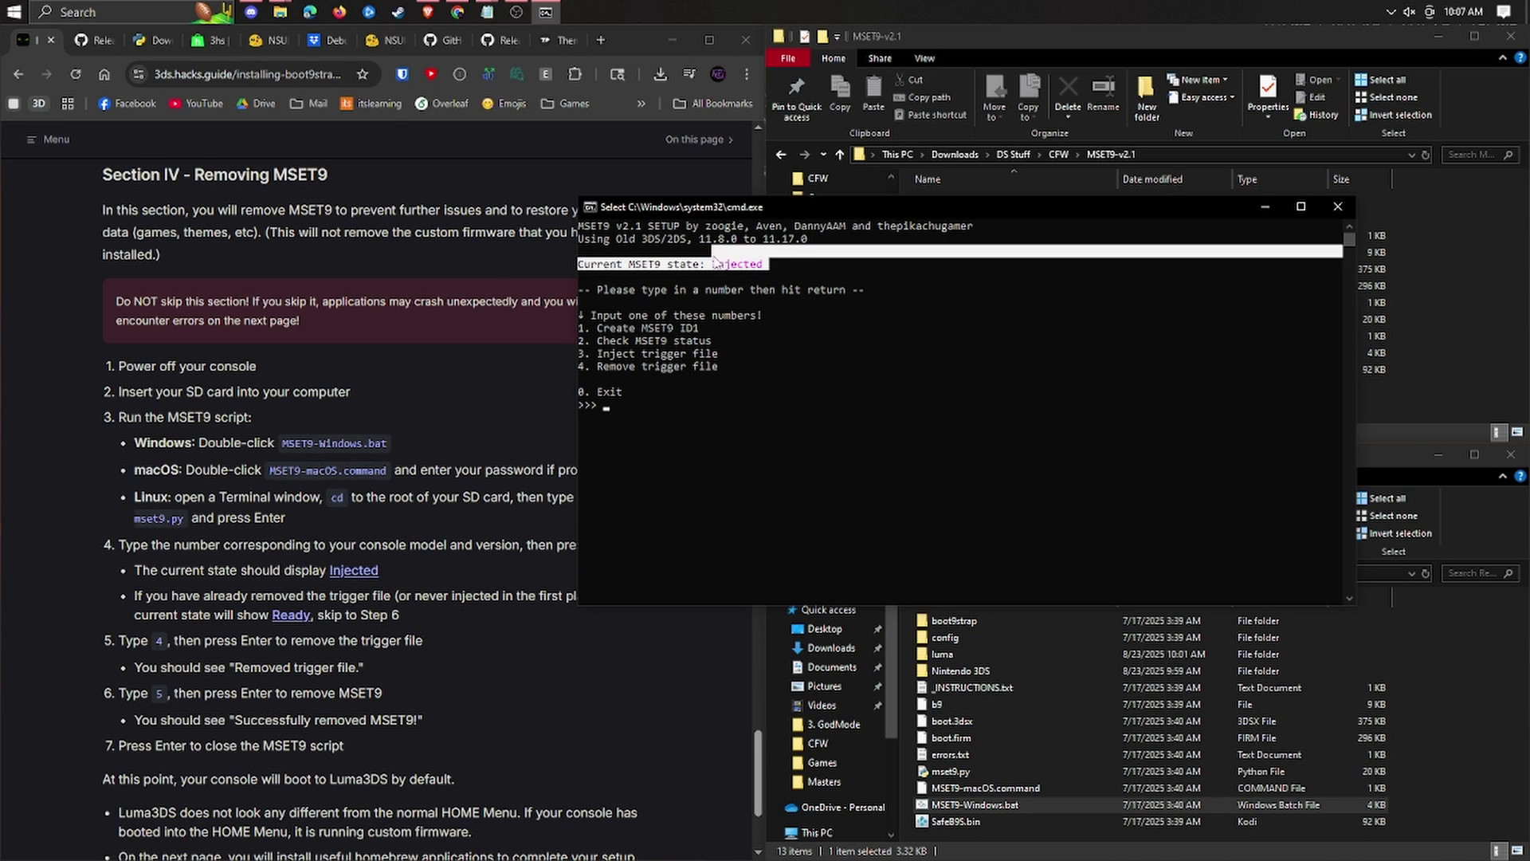
- Remove the MSET9 trigger file with option 4
left_click(785, 456)
type("4")
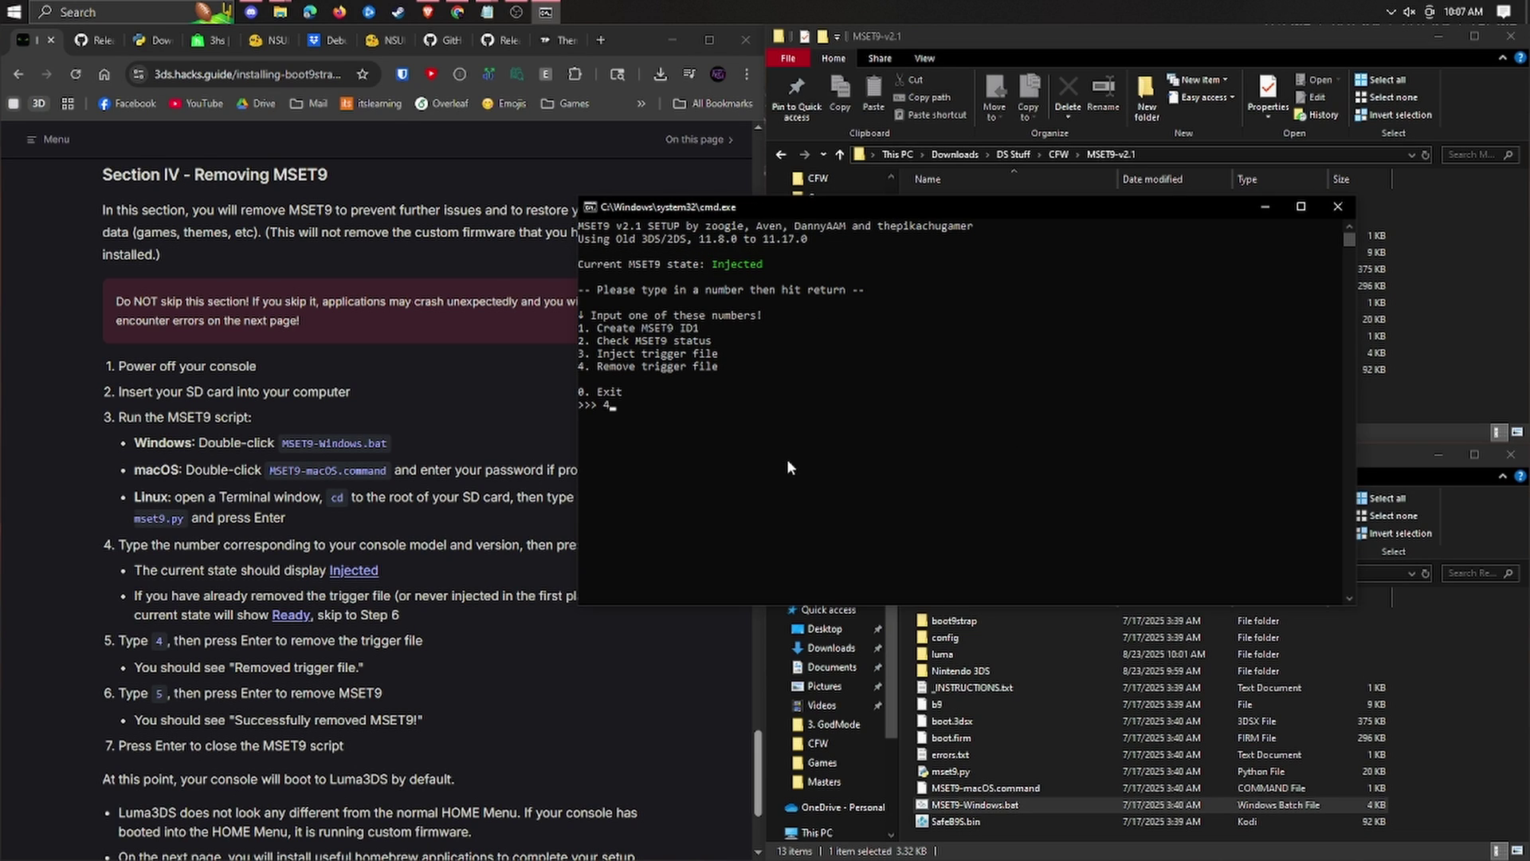
key("Return")
- Remove MSET9 from the SD card with option 5 and exit the script
scroll(478, 398, "down", 3)
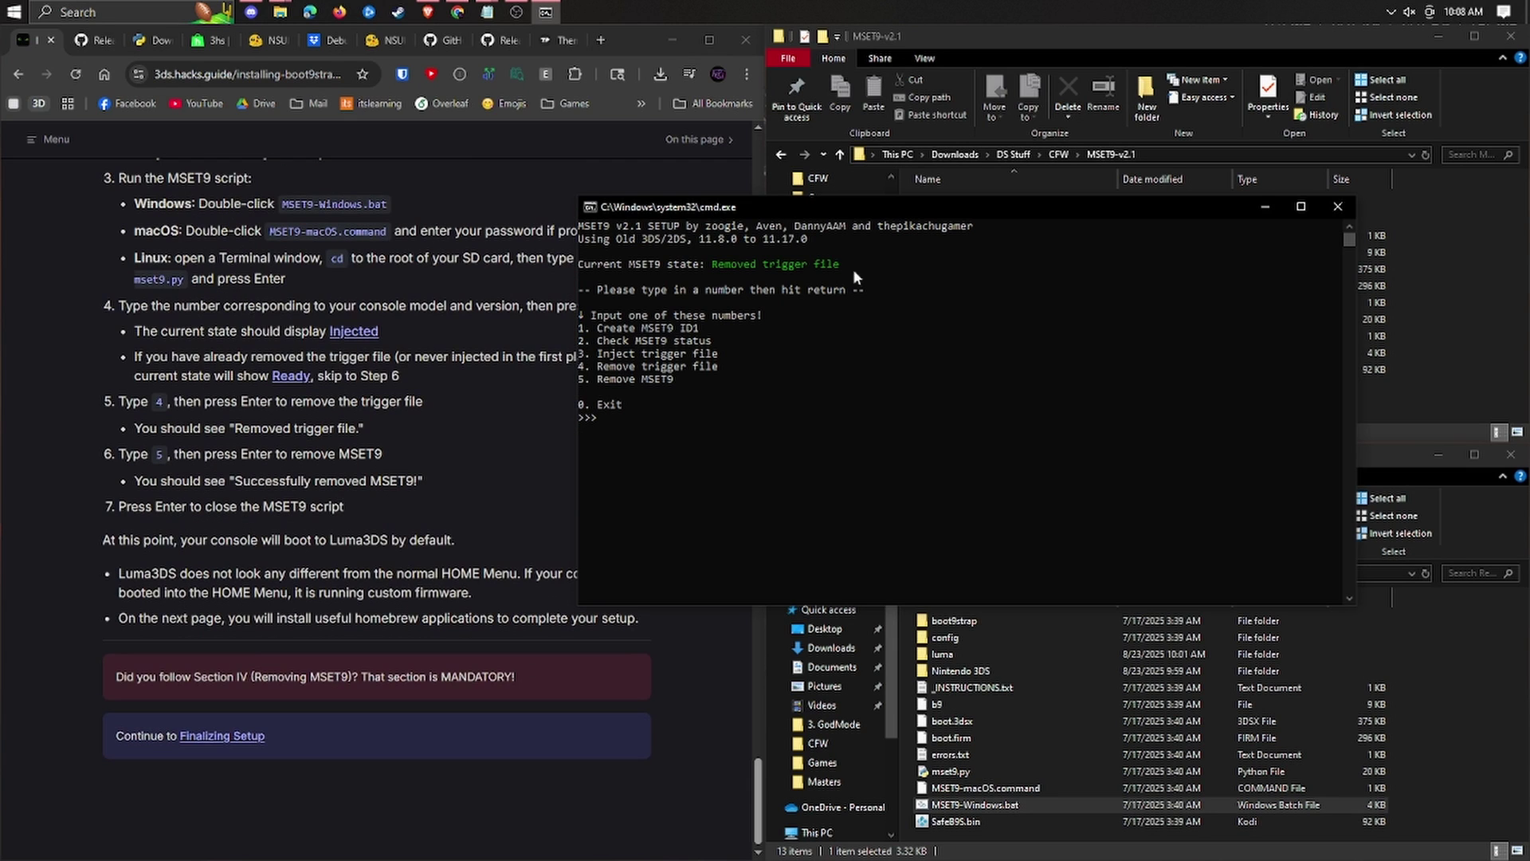
left_click(756, 453)
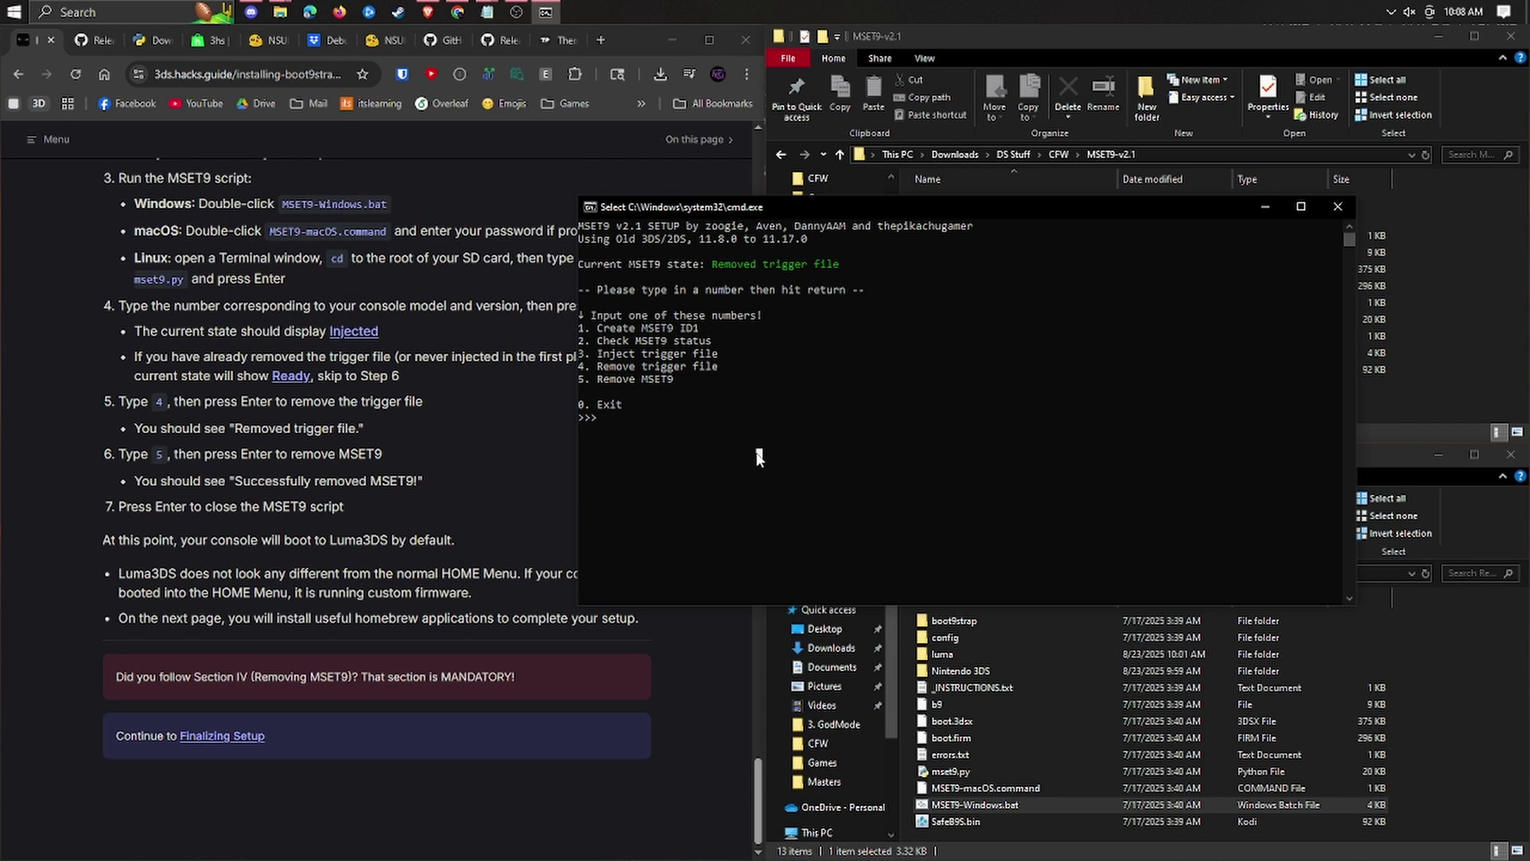
type("5")
key("Return")
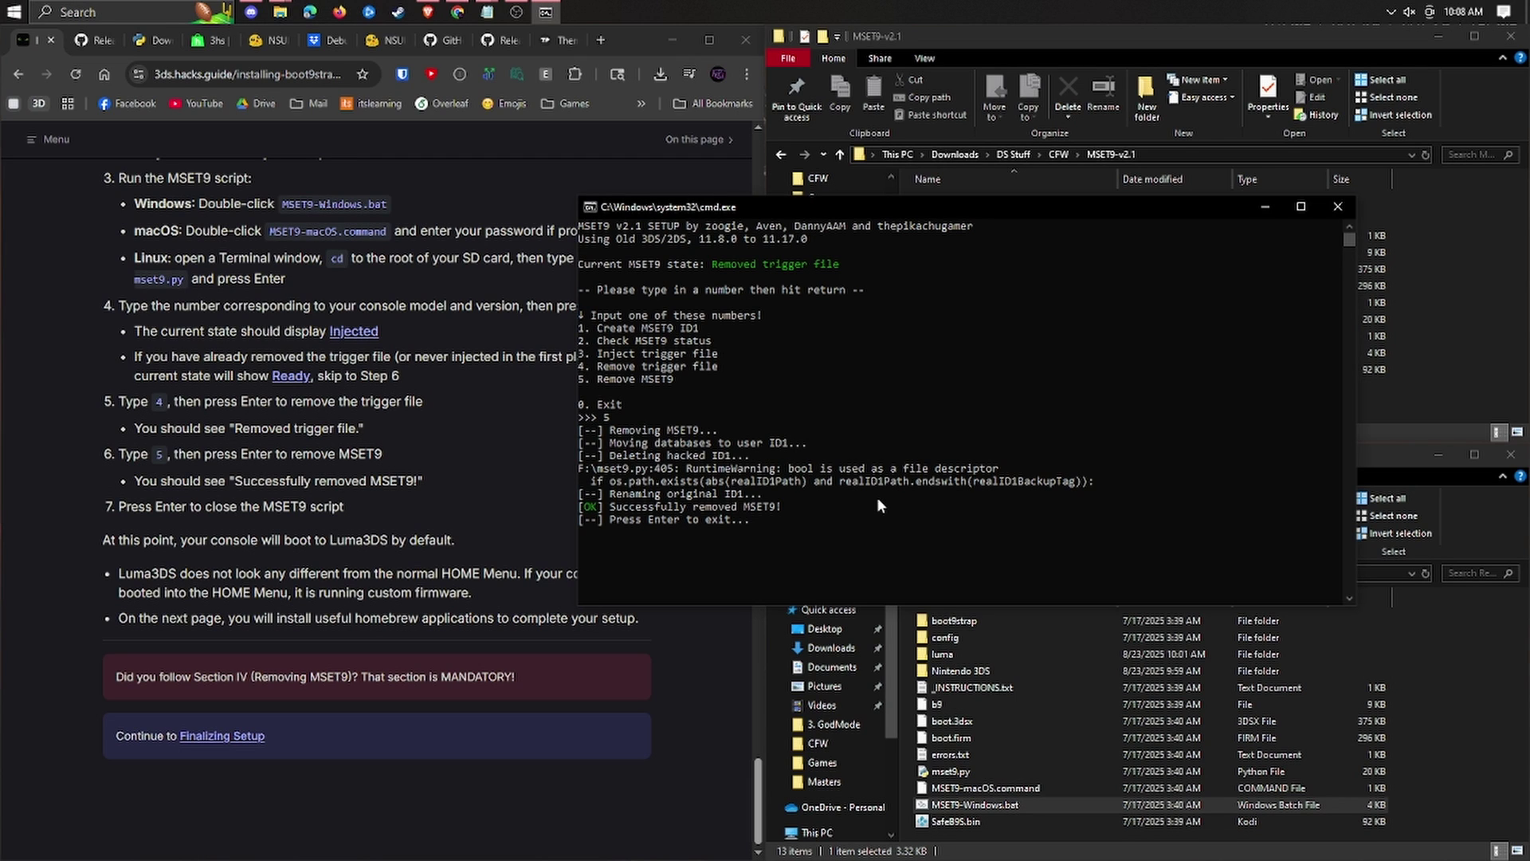
left_click(913, 532)
key("Escape")
key("Return")
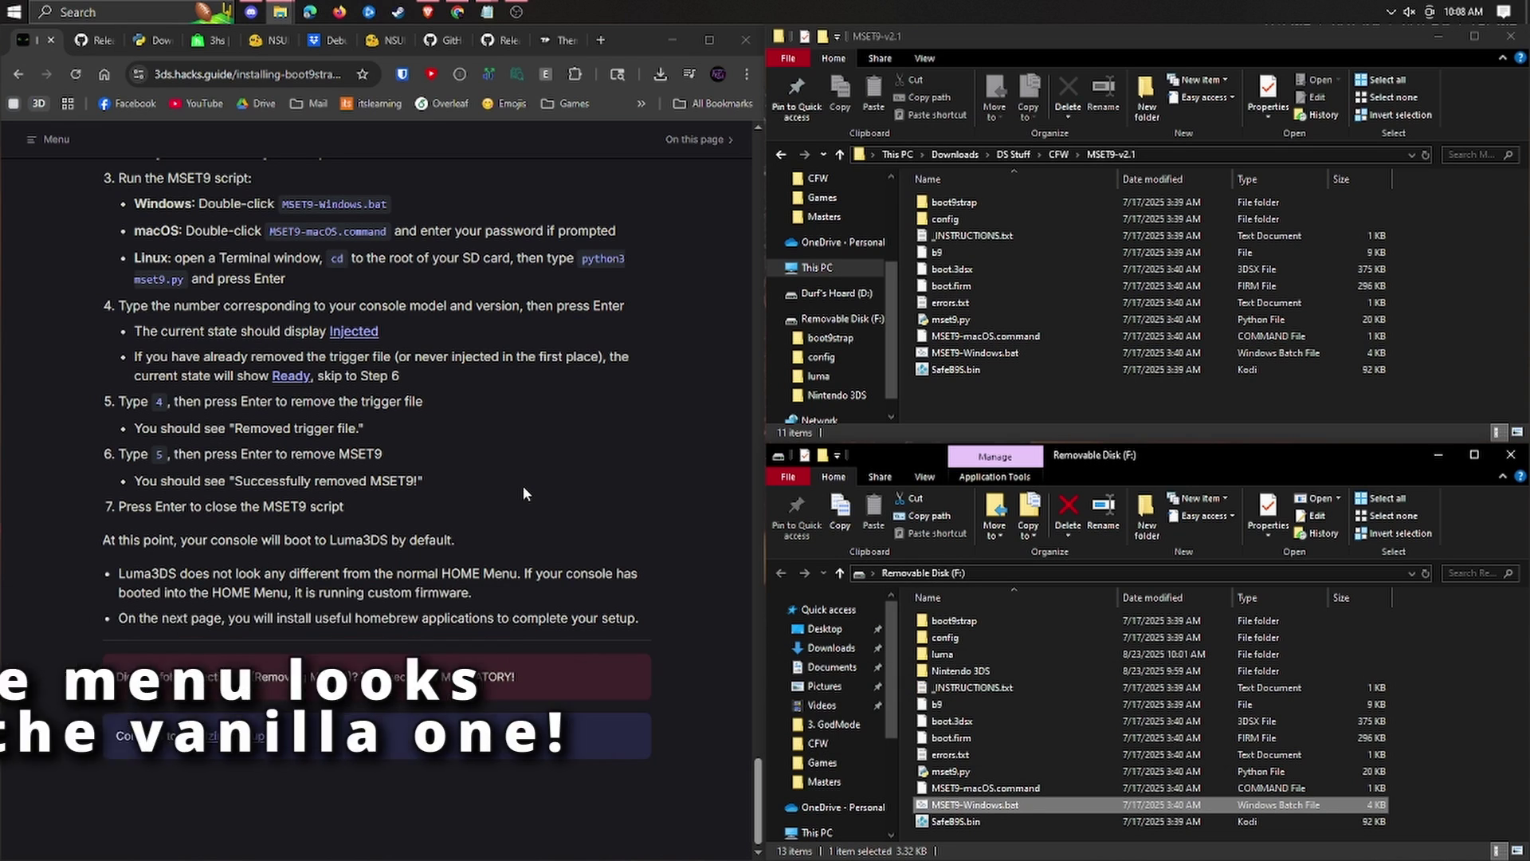
- Open the guide's Finalizing Setup page and review the list of applications the script installs
left_click(375, 735)
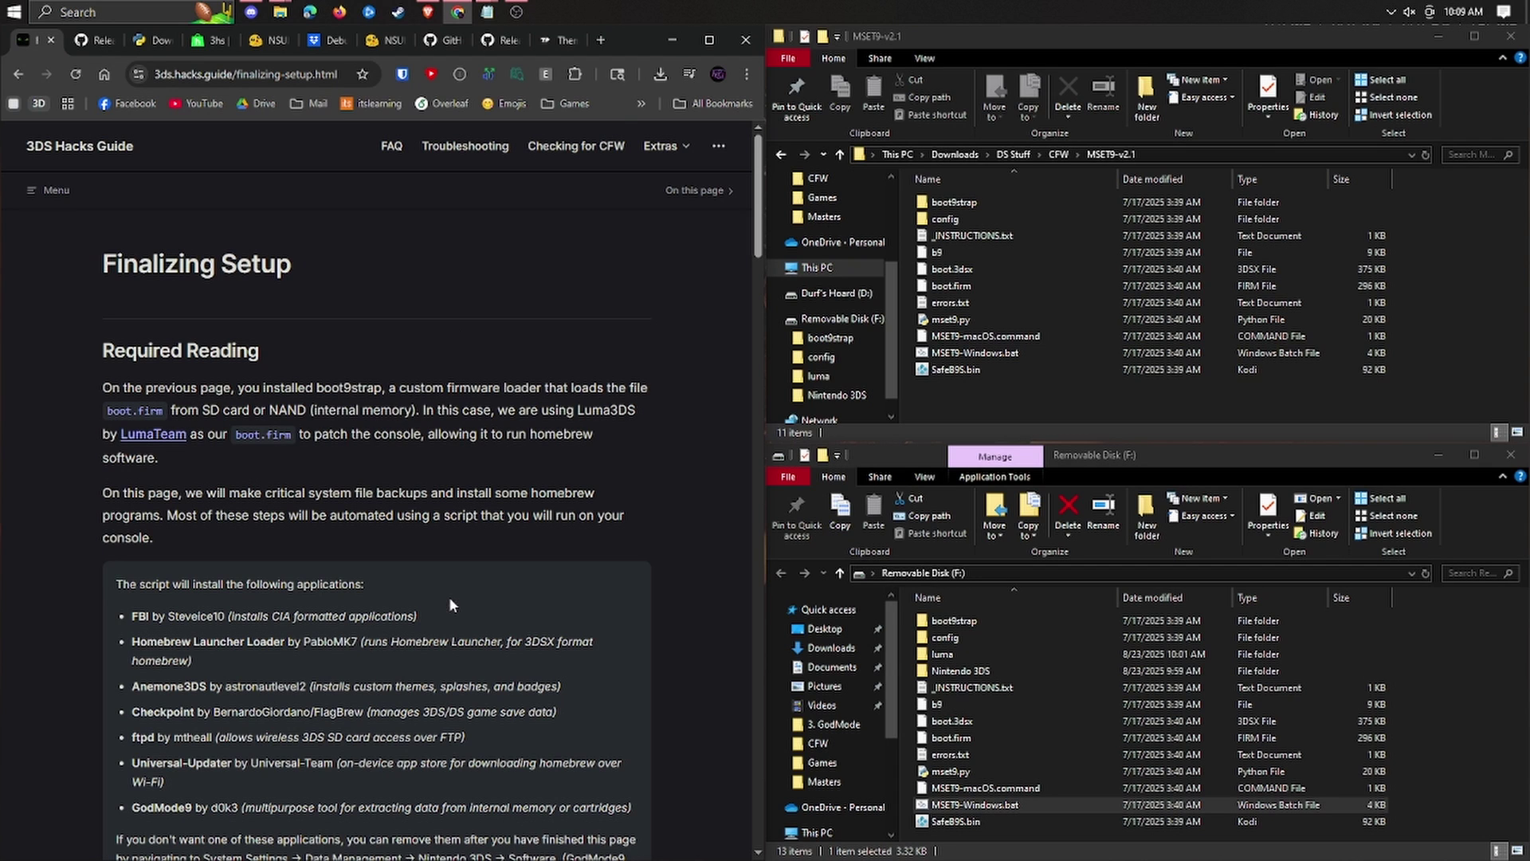
scroll(448, 597, "down", 4)
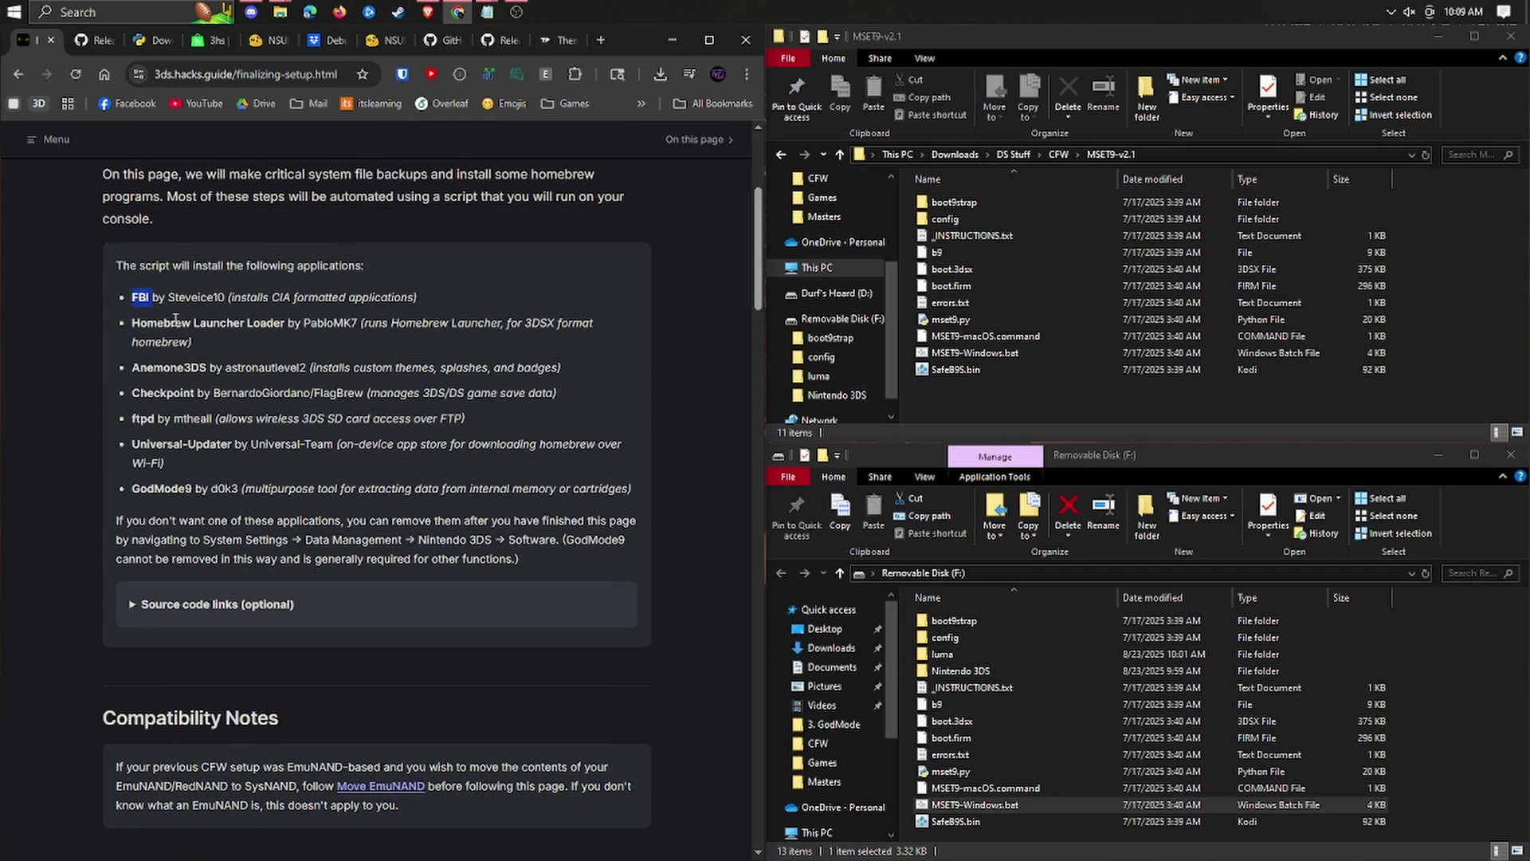
left_click_drag(131, 323, 284, 323)
double_click(168, 367)
- Copy finalize.romfs from the CFW folder to the root of Removable Disk (F:)
scroll(199, 263, "down", 8)
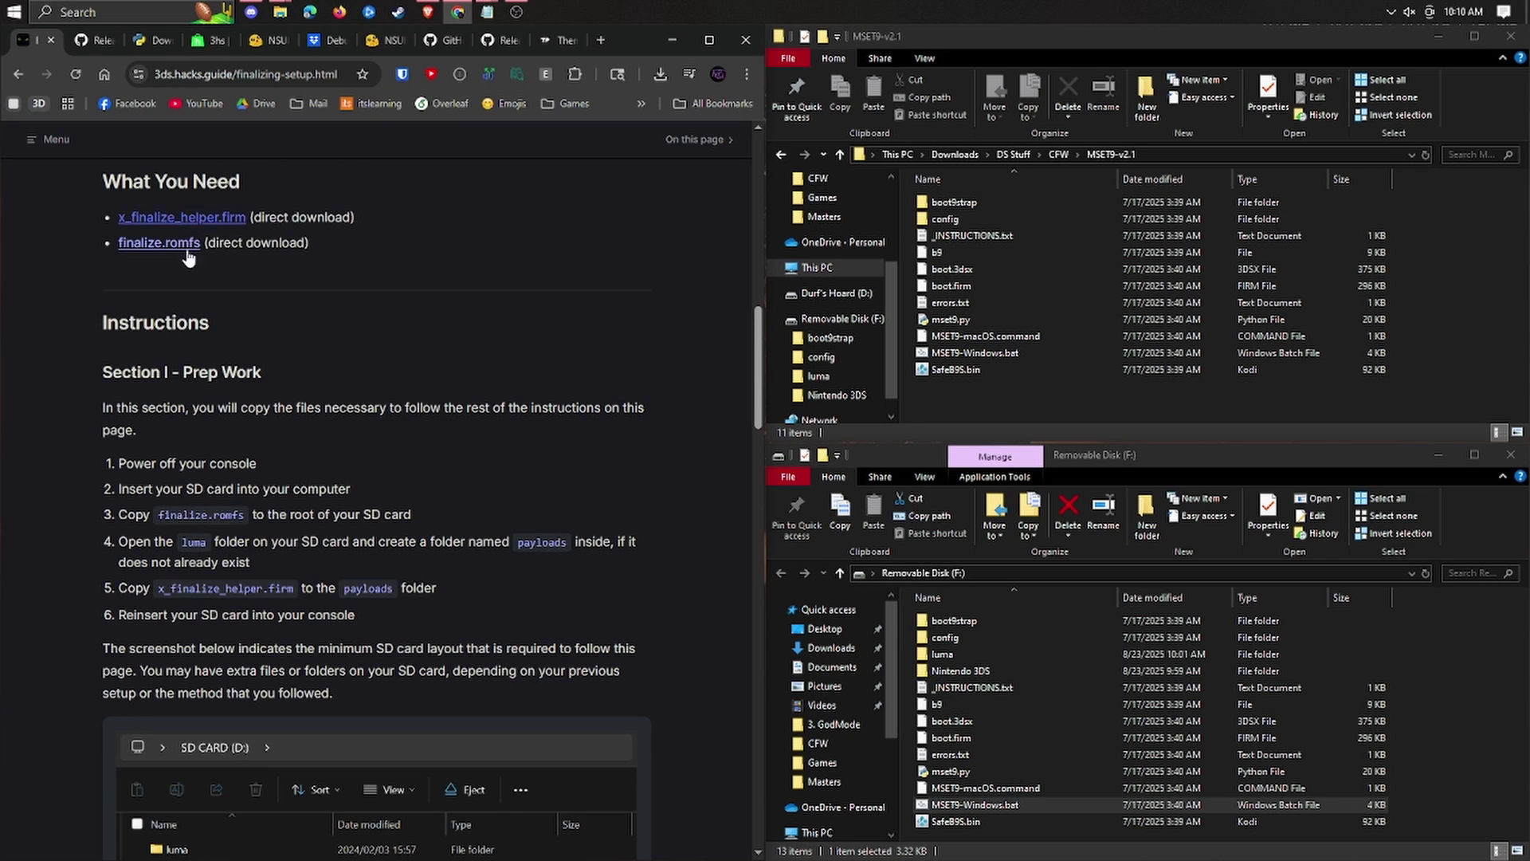
key("alt+Up")
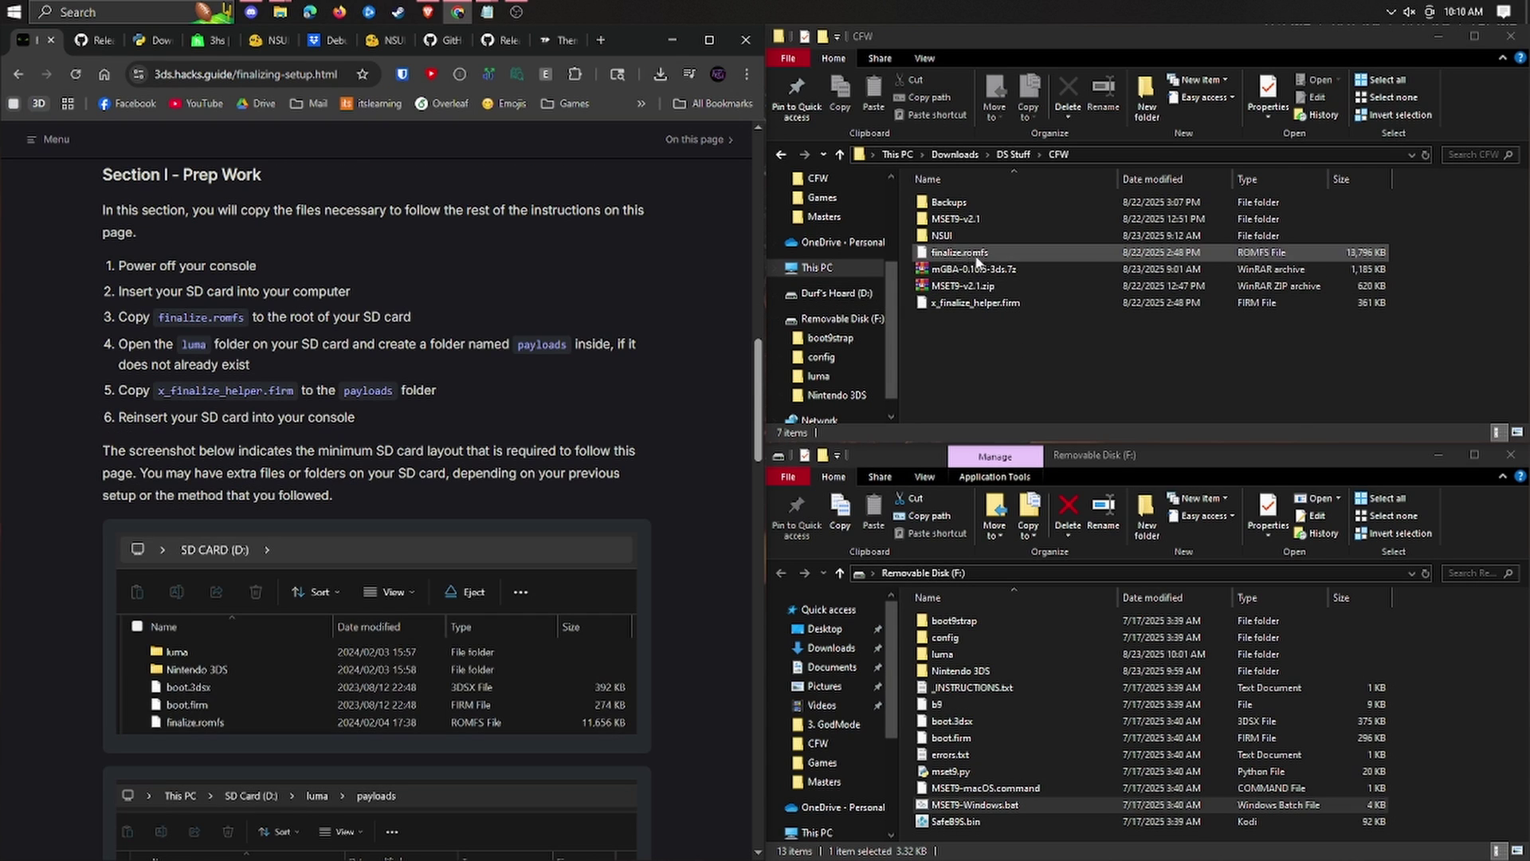
left_click_drag(968, 253, 1461, 748)
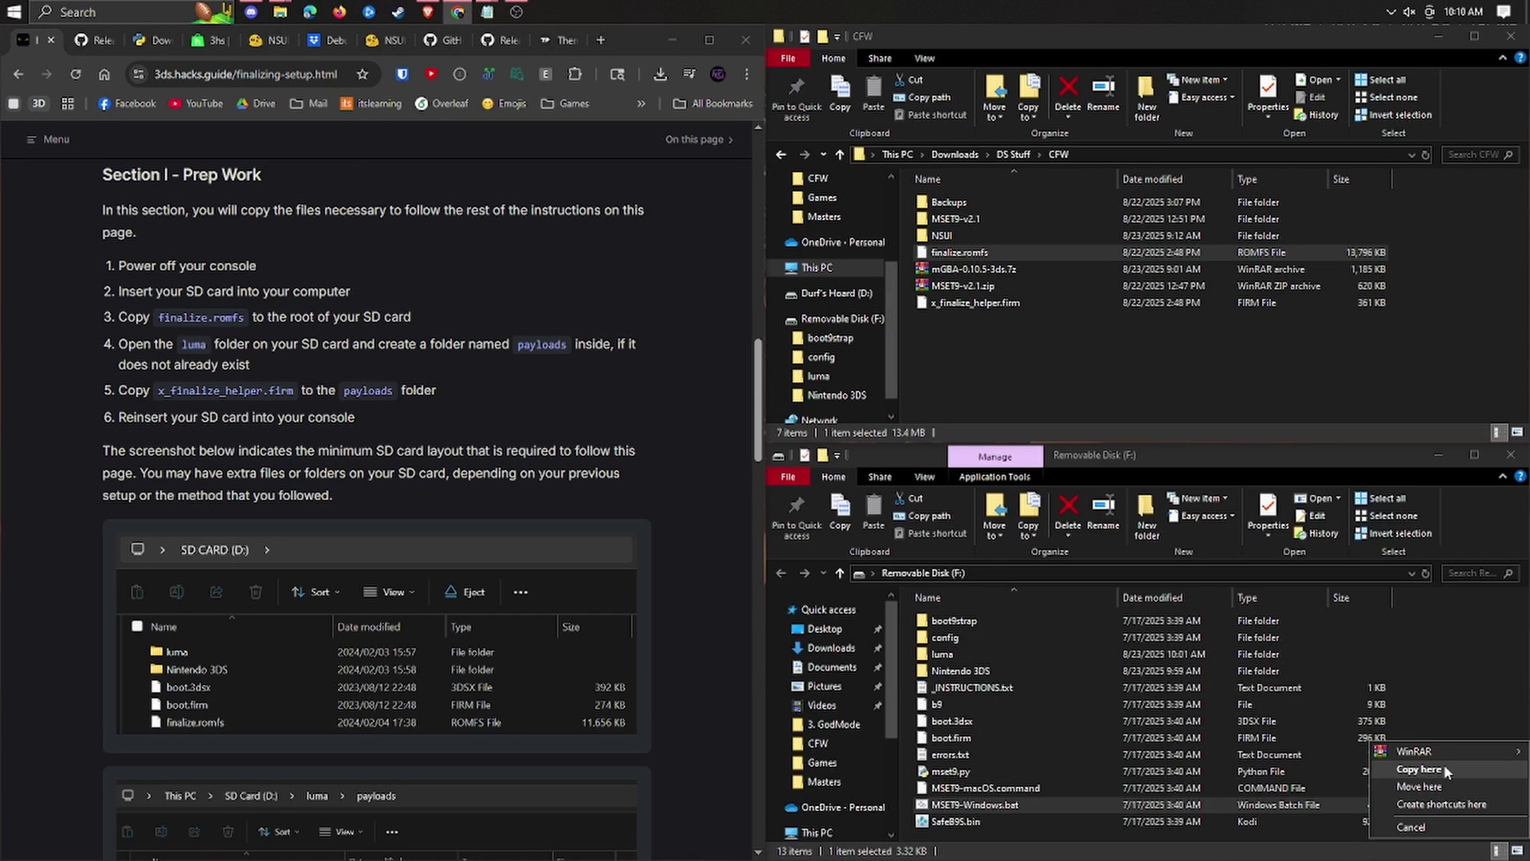
left_click(1421, 770)
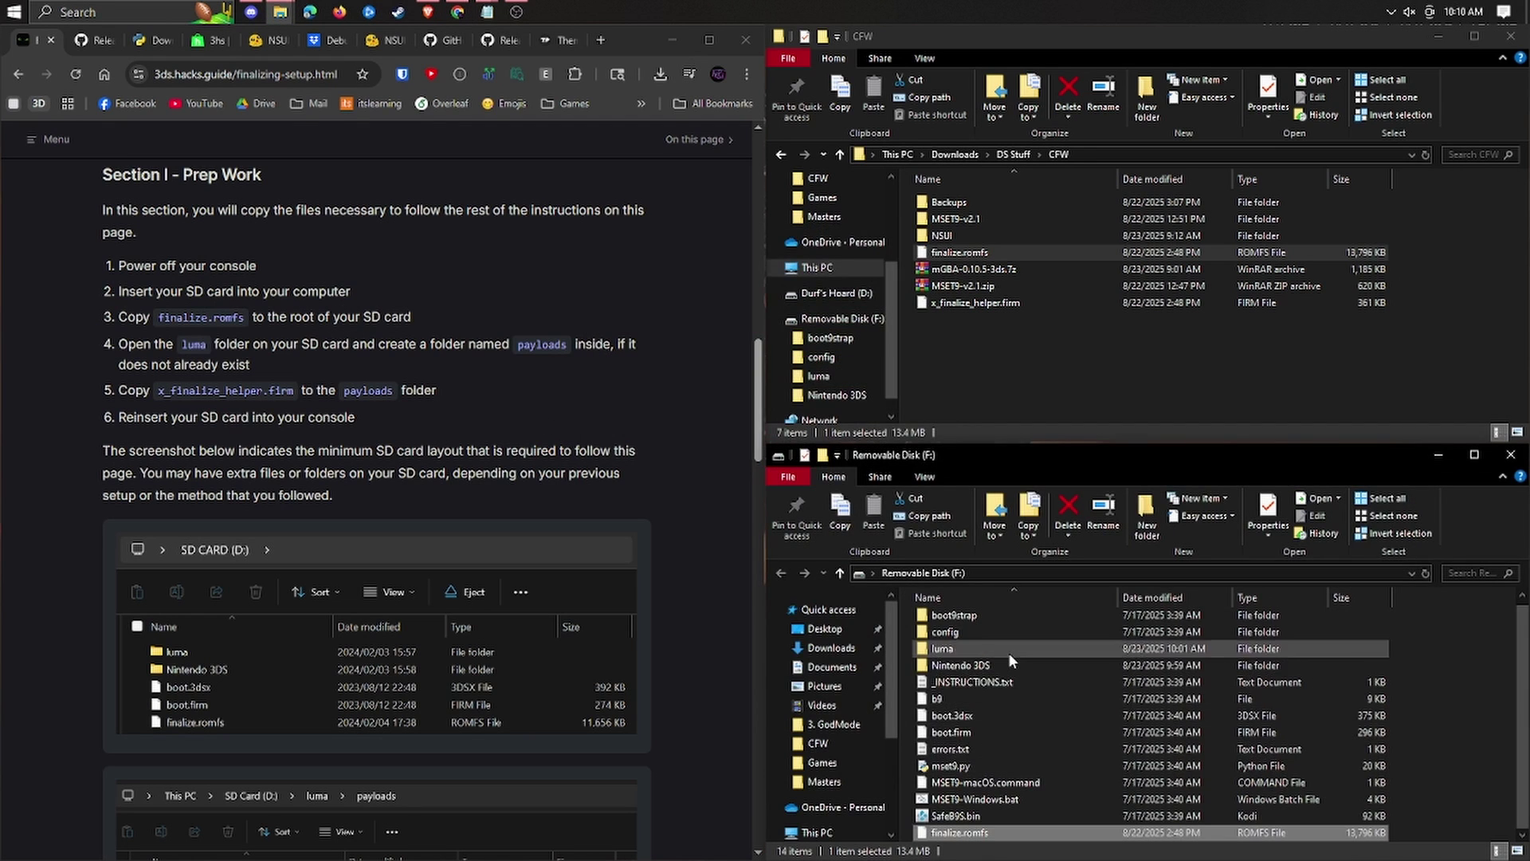
- Create a folder named payloads inside the luma folder on Removable Disk (F:)
double_click(1008, 652)
right_click(982, 715)
mouse_move(1064, 676)
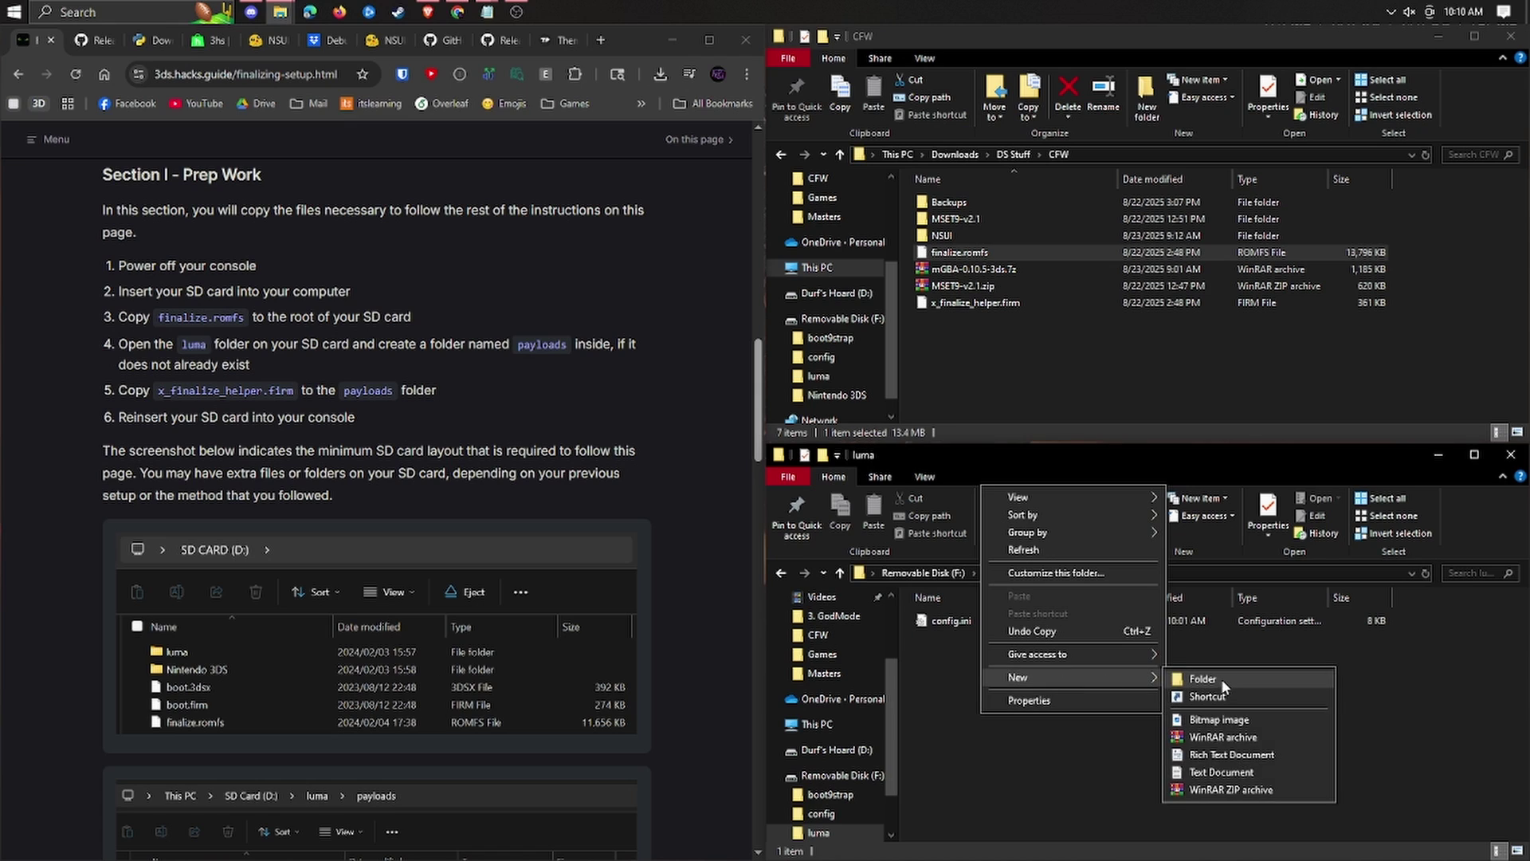
left_click(1221, 677)
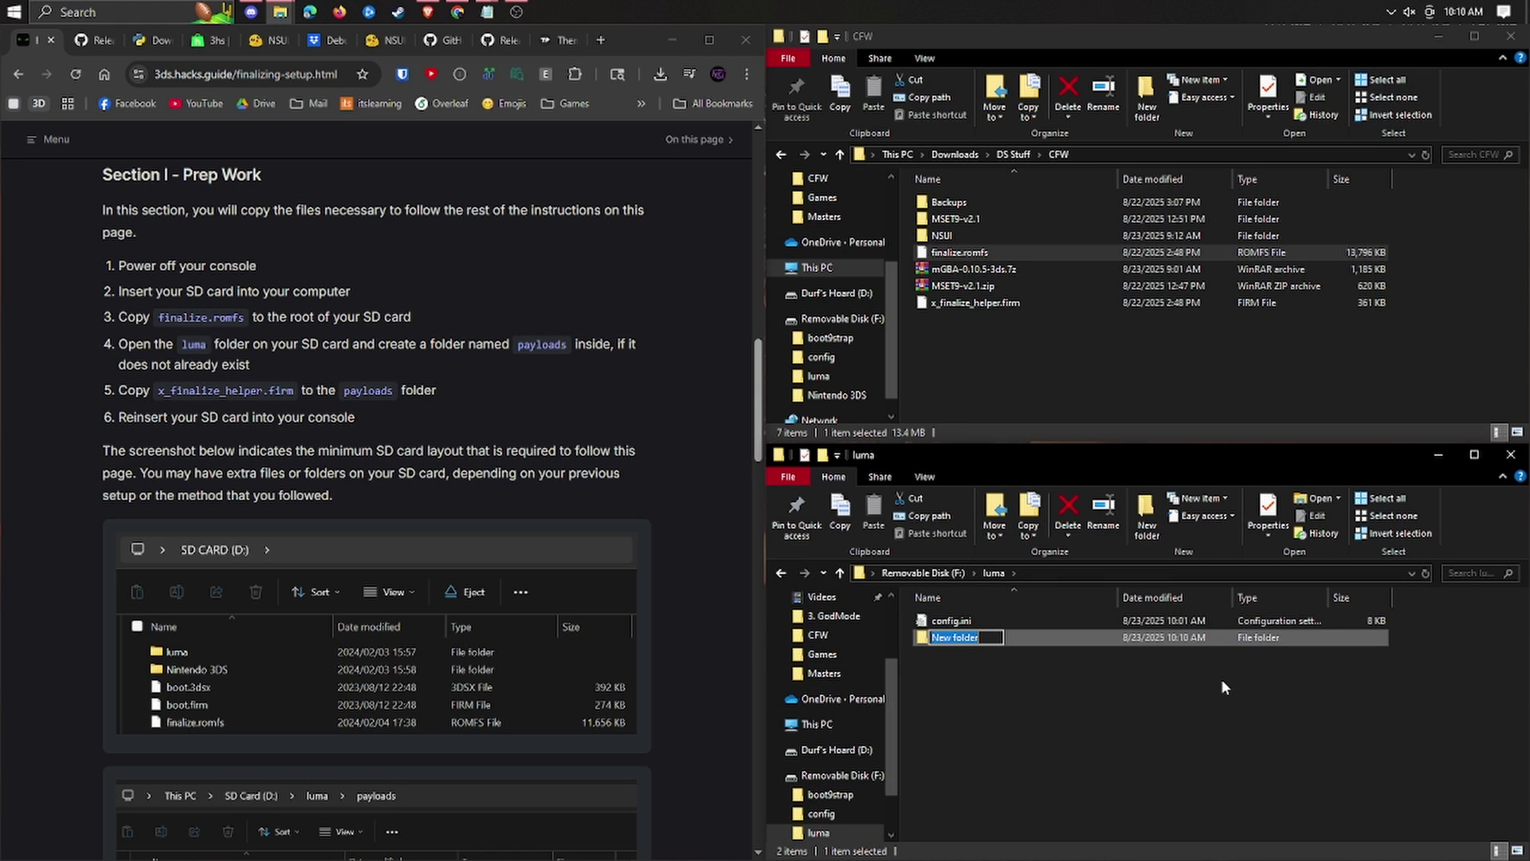
type("payloads")
key("Return")
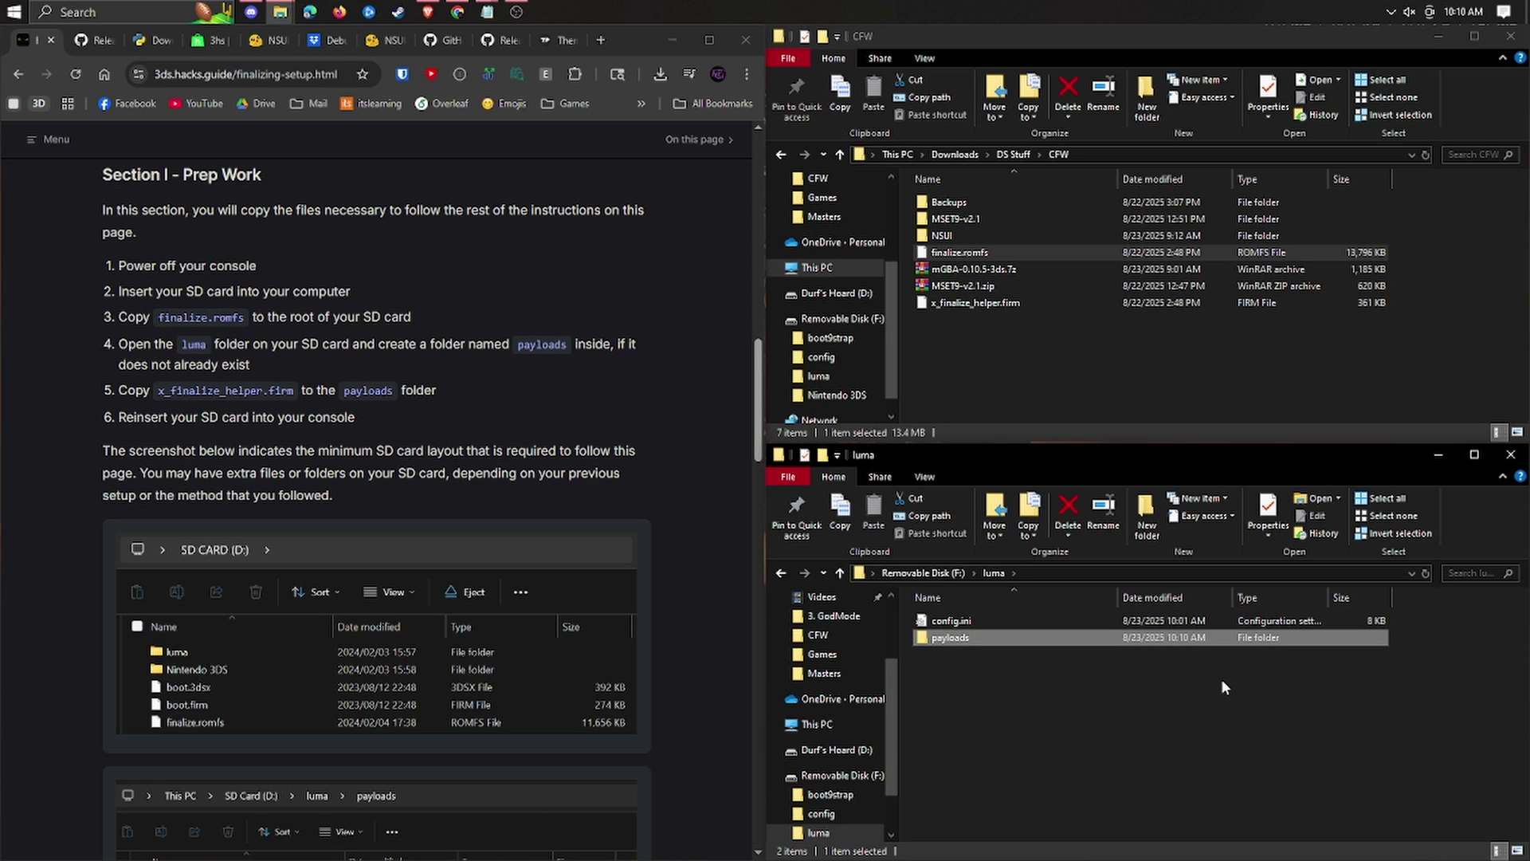
- Copy x_finalize_helper.firm from the CFW folder into the payloads folder on the SD card
key("Return")
left_click_drag(977, 303, 1038, 743)
left_click(1125, 770)
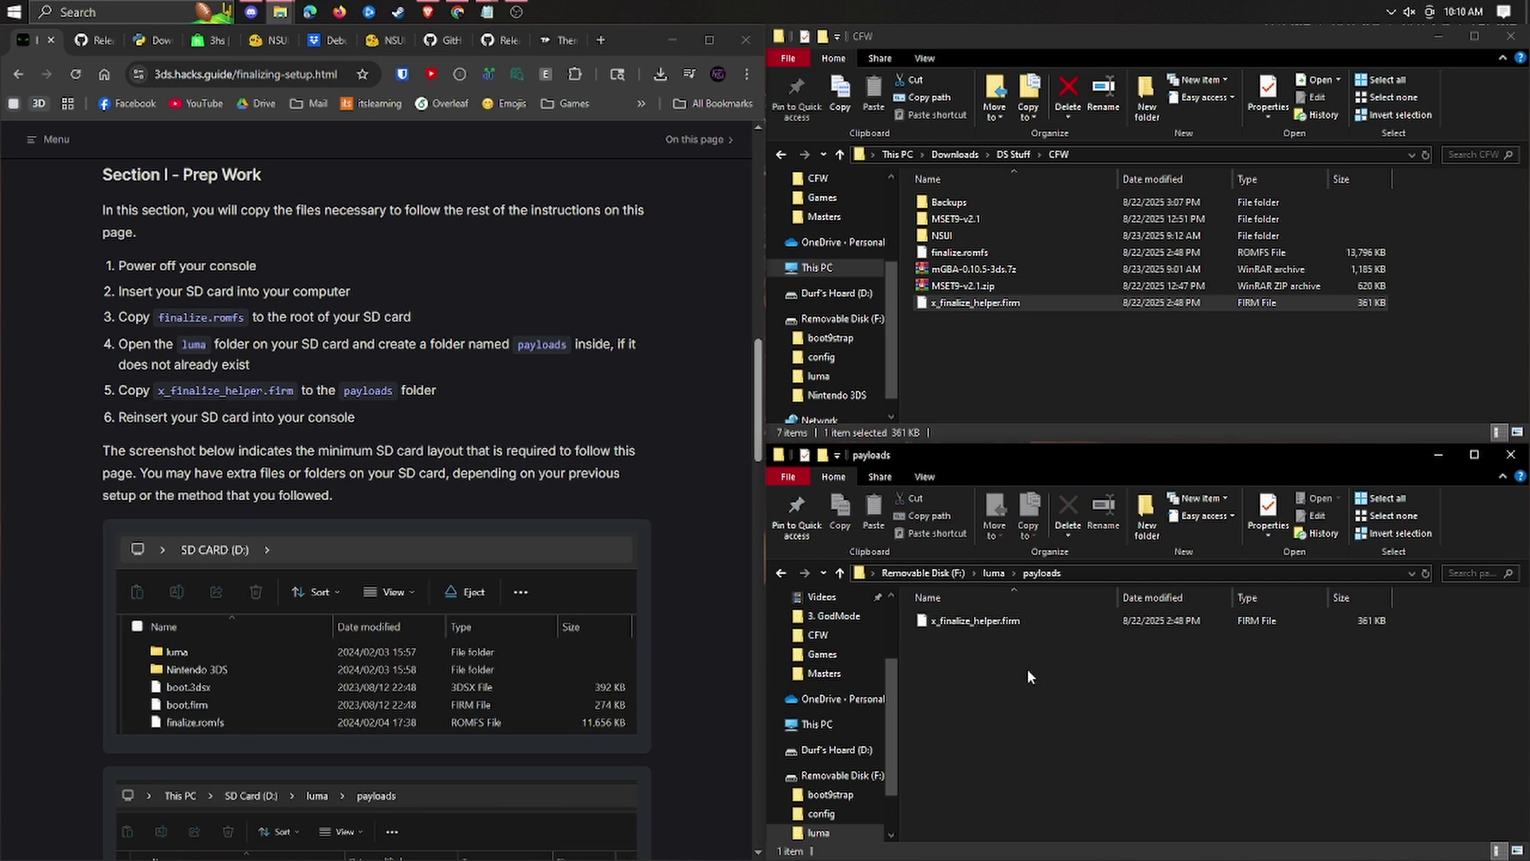
- Safely eject Removable Disk (F:)
left_click(1391, 11)
left_click(1400, 132)
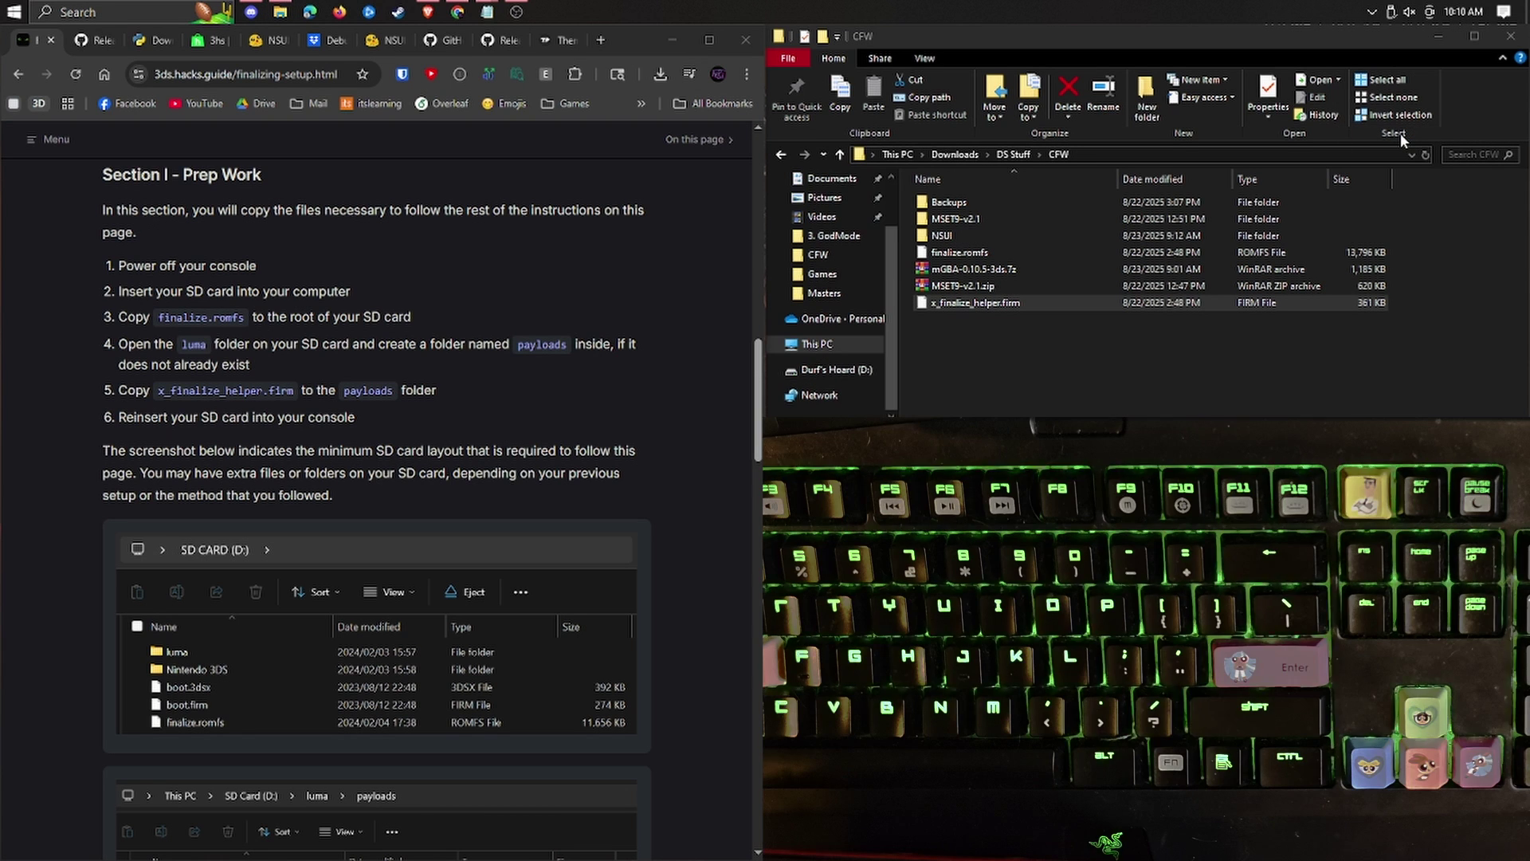
- Read the guide's sections on updating the system, RTC and DSP setup, and the setup script
scroll(547, 379, "down", 10)
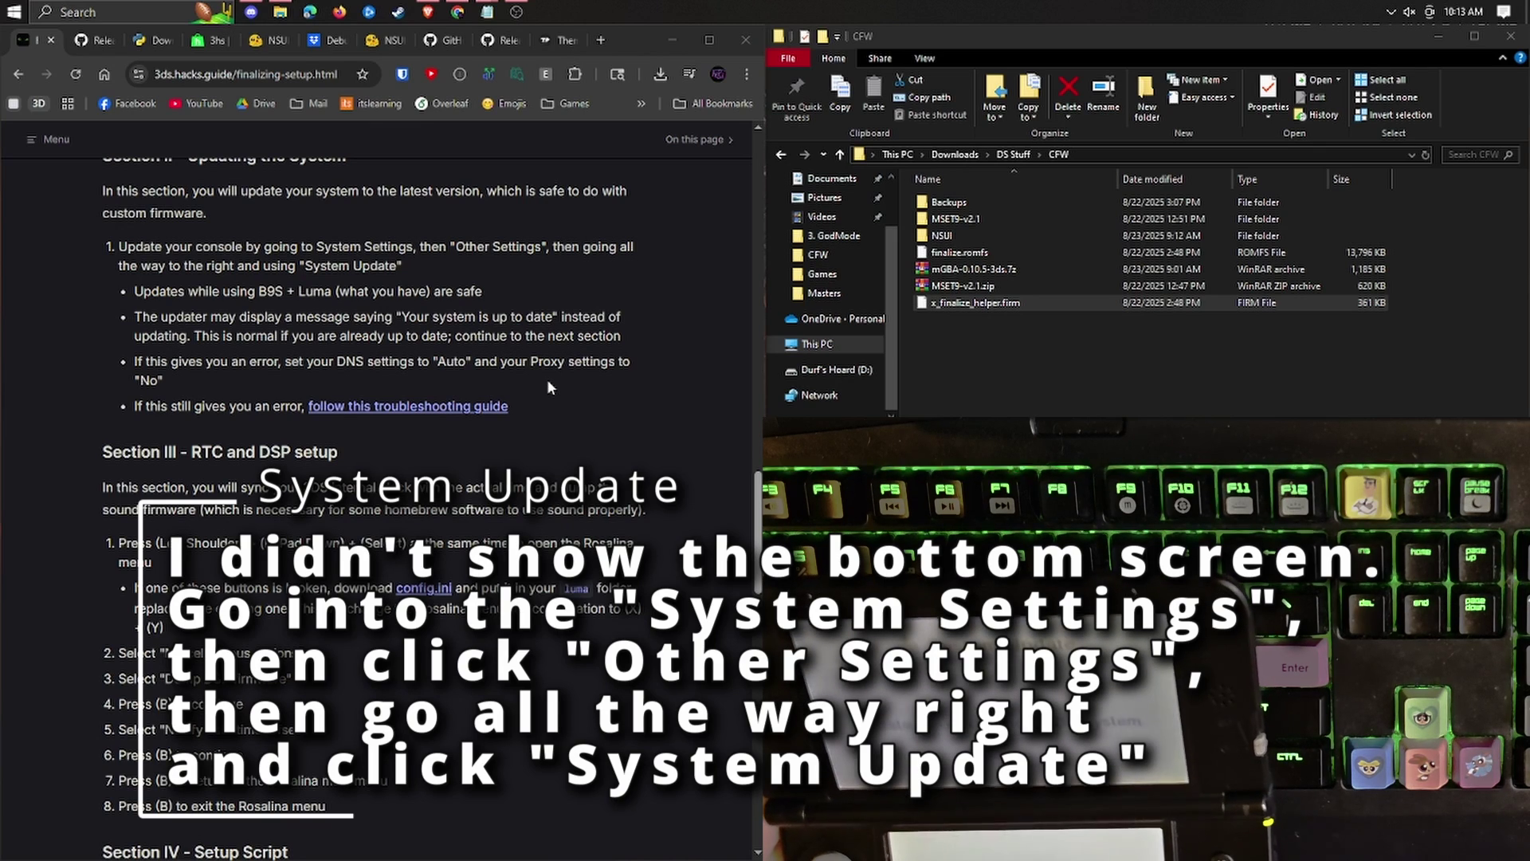
scroll(481, 484, "down", 1)
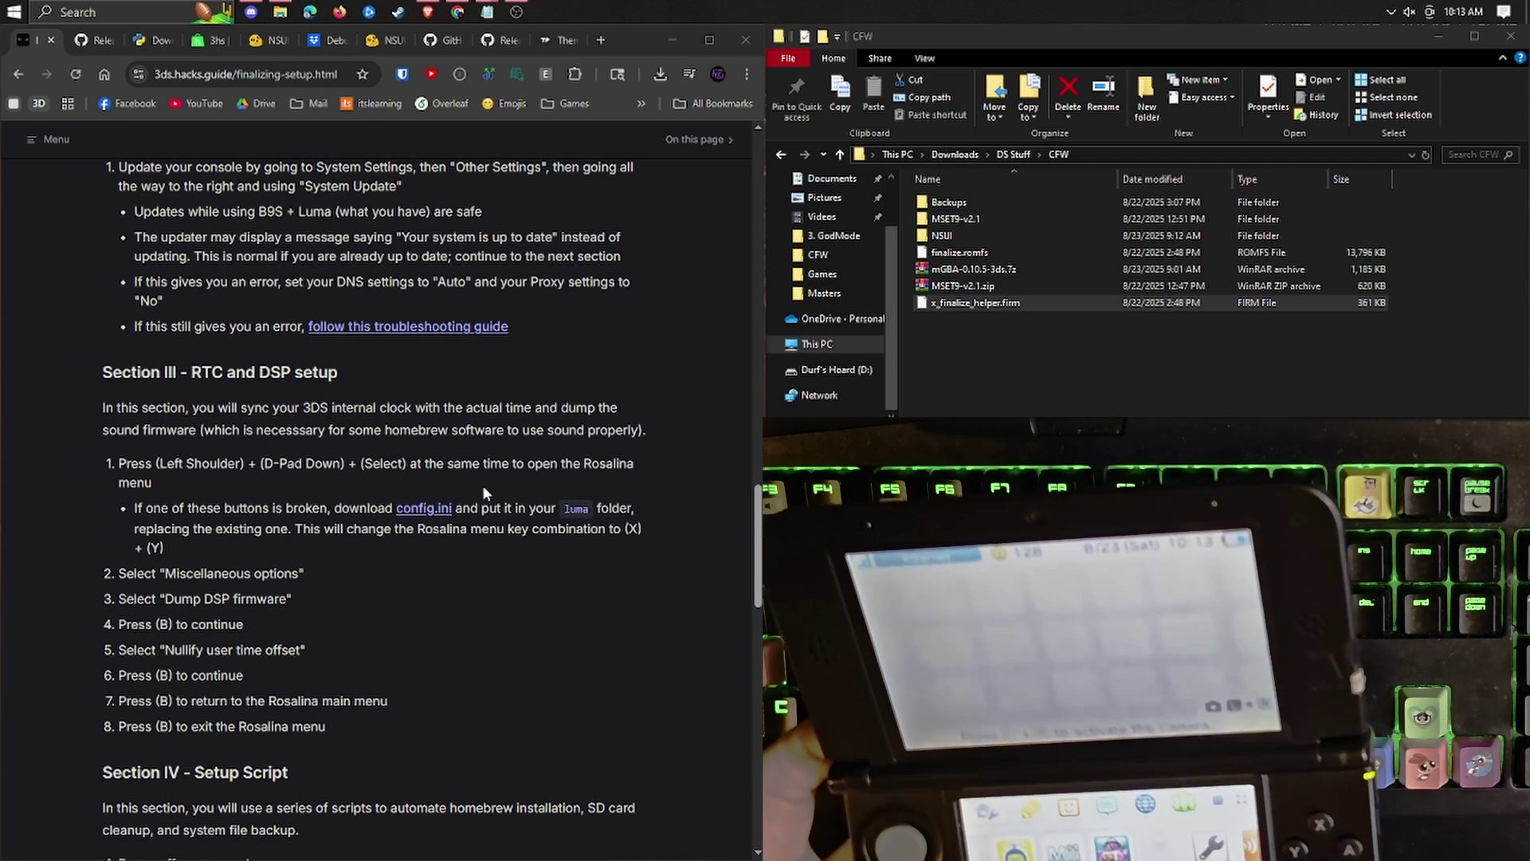
scroll(453, 495, "down", 3)
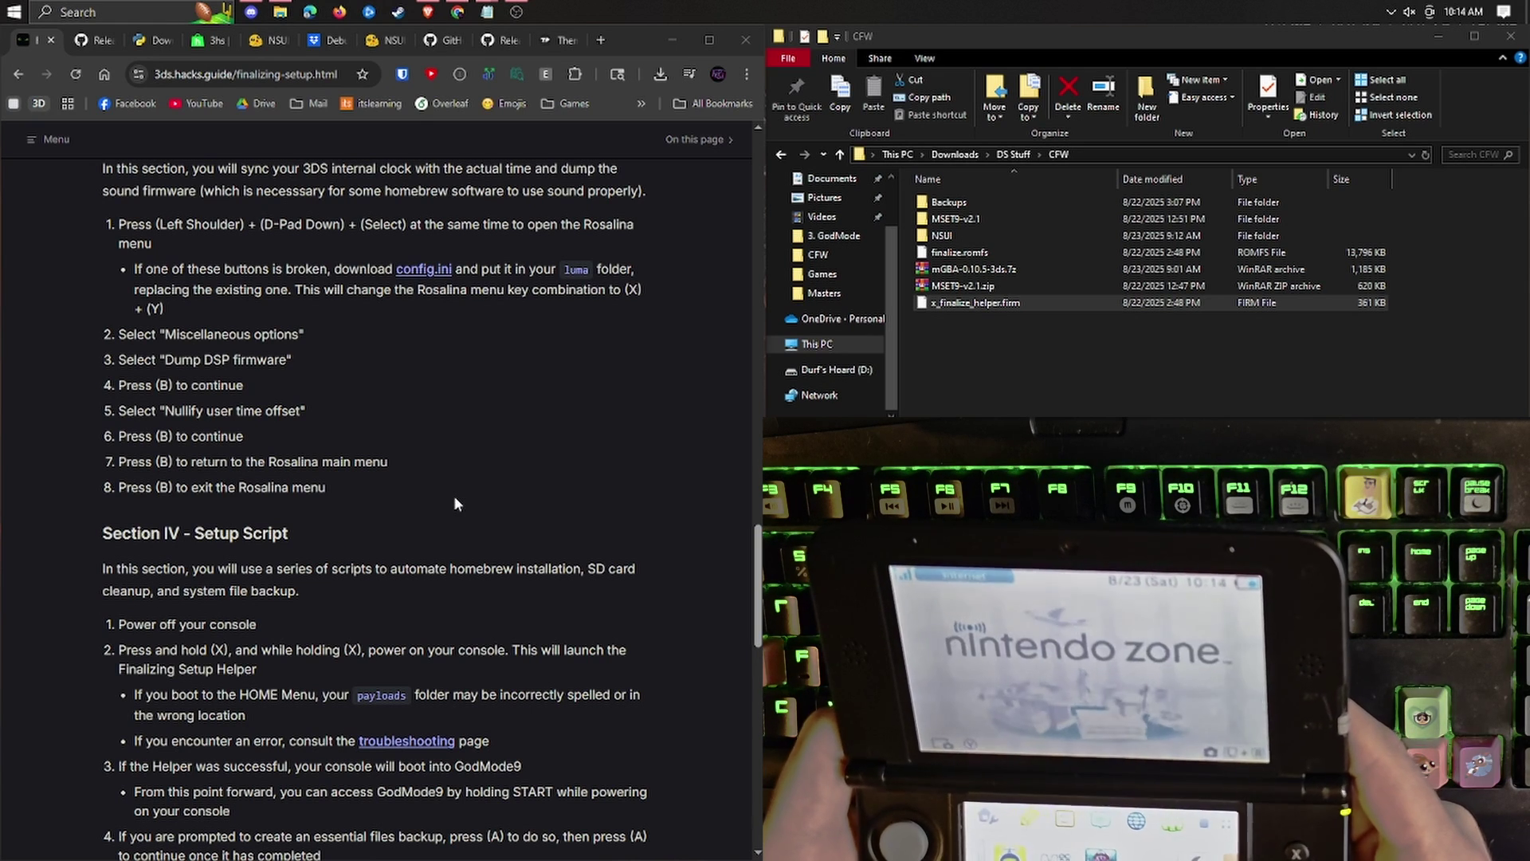
- Read the guide's Setup Script section, including the GodMode9 prompts, the finalize script and the SD card backup instructions
scroll(454, 500, "down", 4)
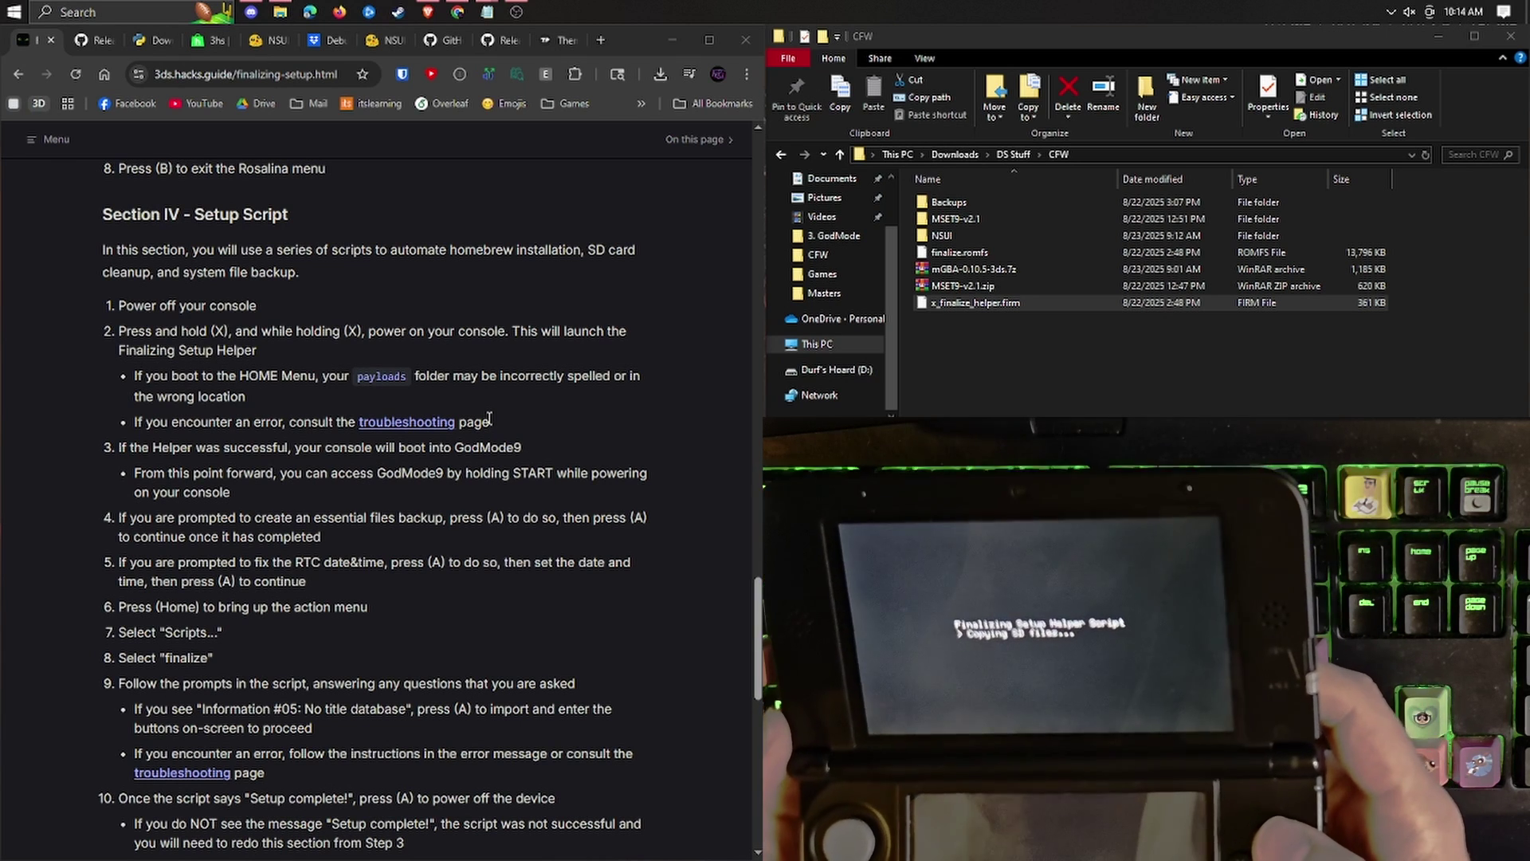
scroll(473, 476, "down", 2)
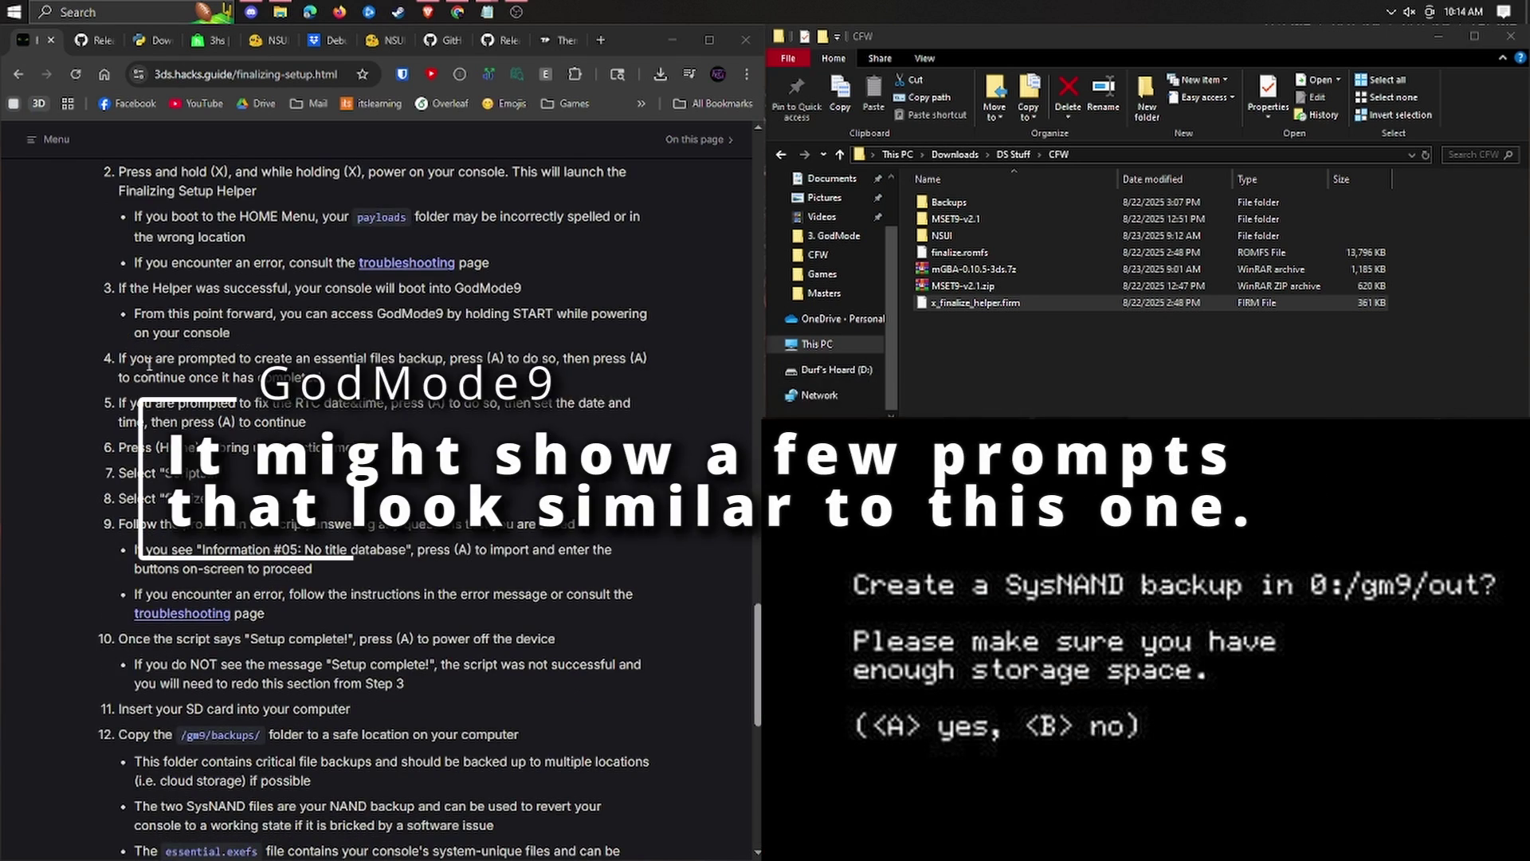
left_click_drag(314, 358, 444, 358)
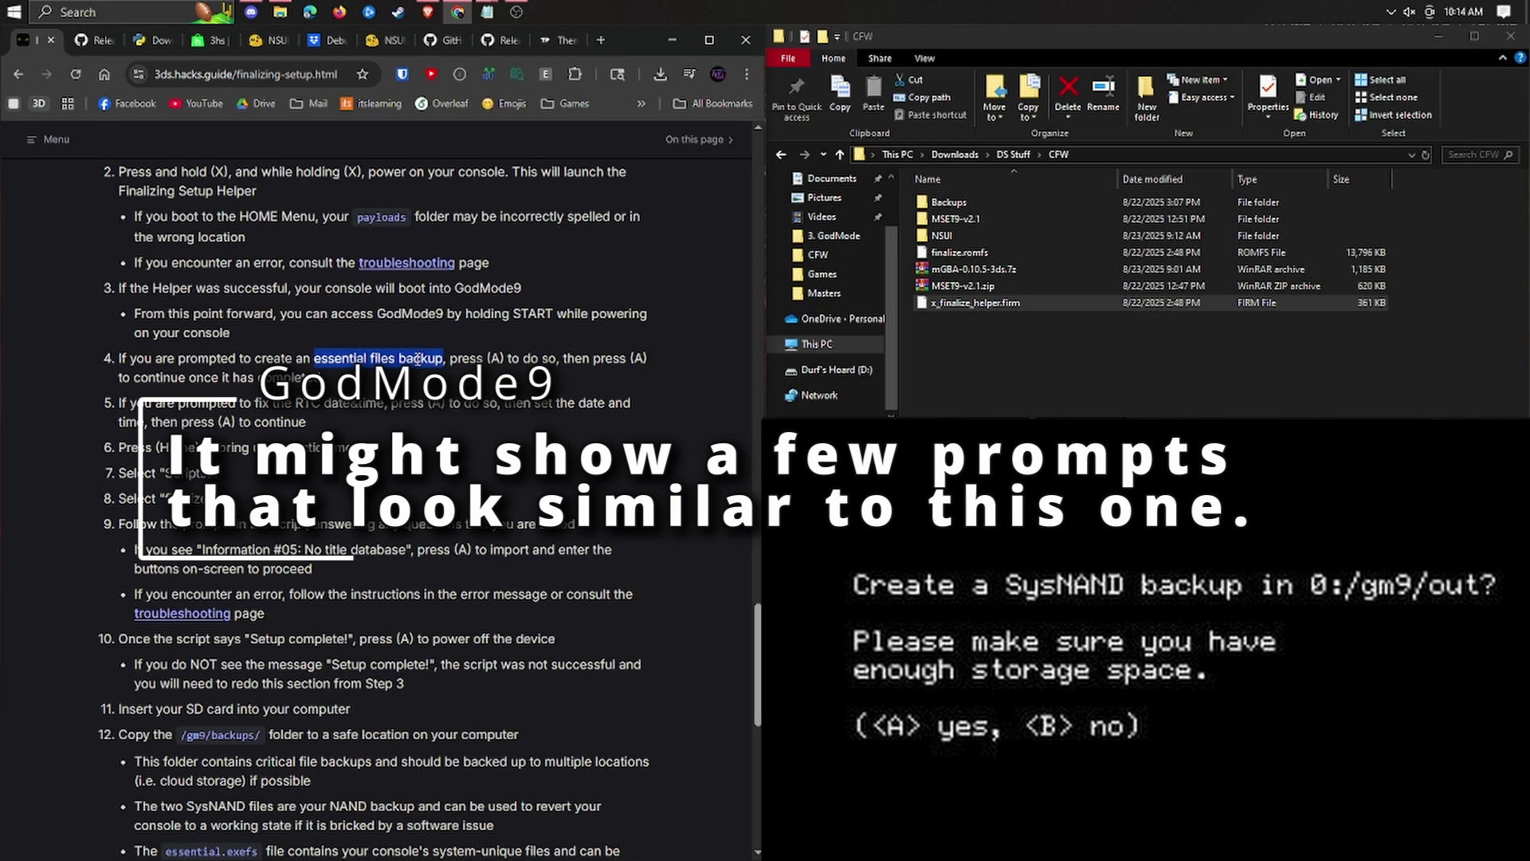
left_click_drag(295, 403, 356, 401)
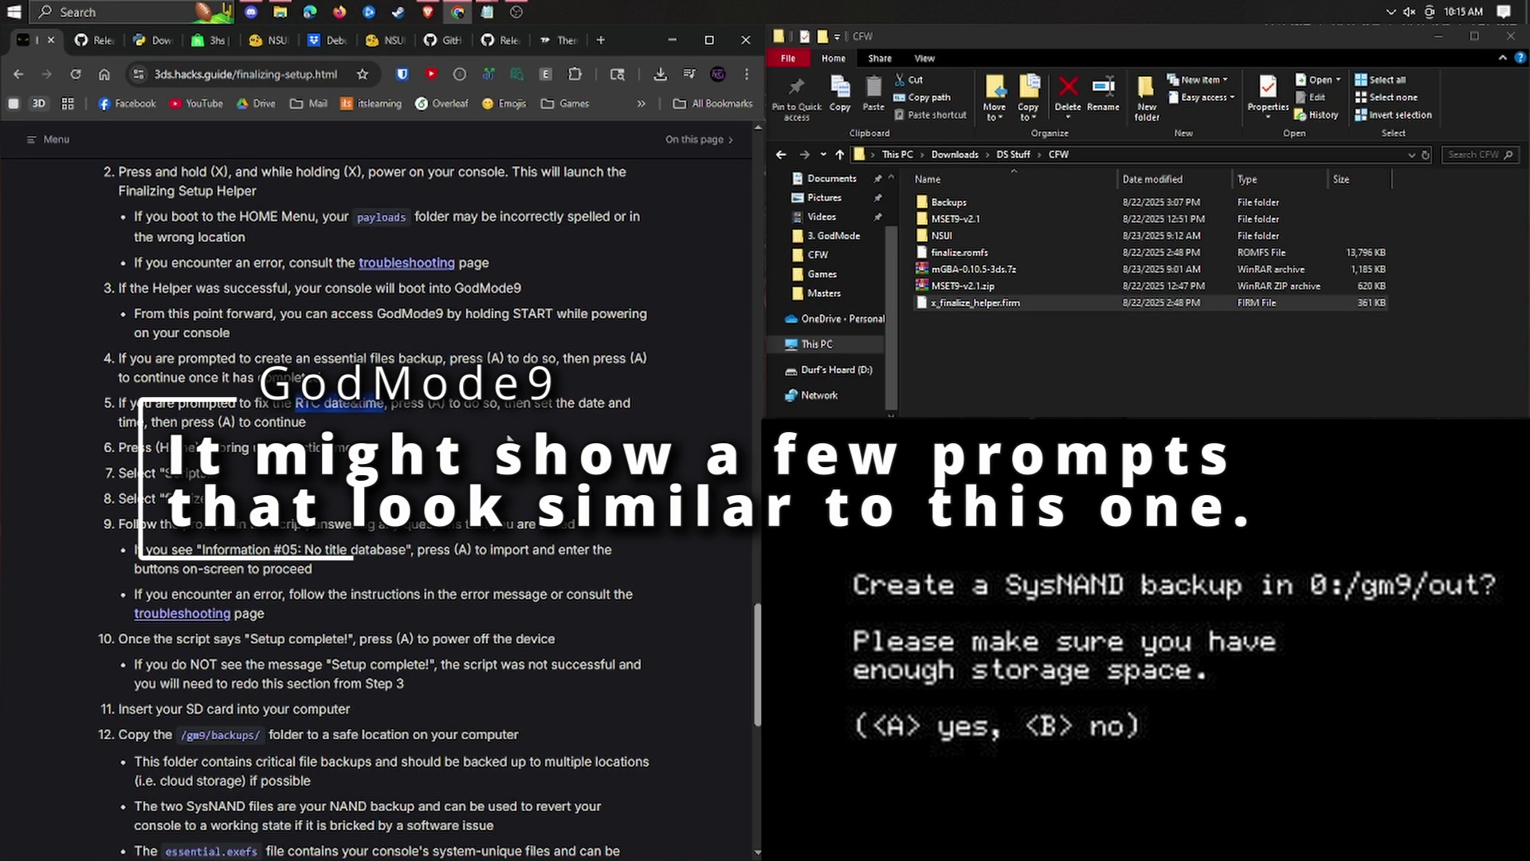
left_click_drag(526, 431, 119, 363)
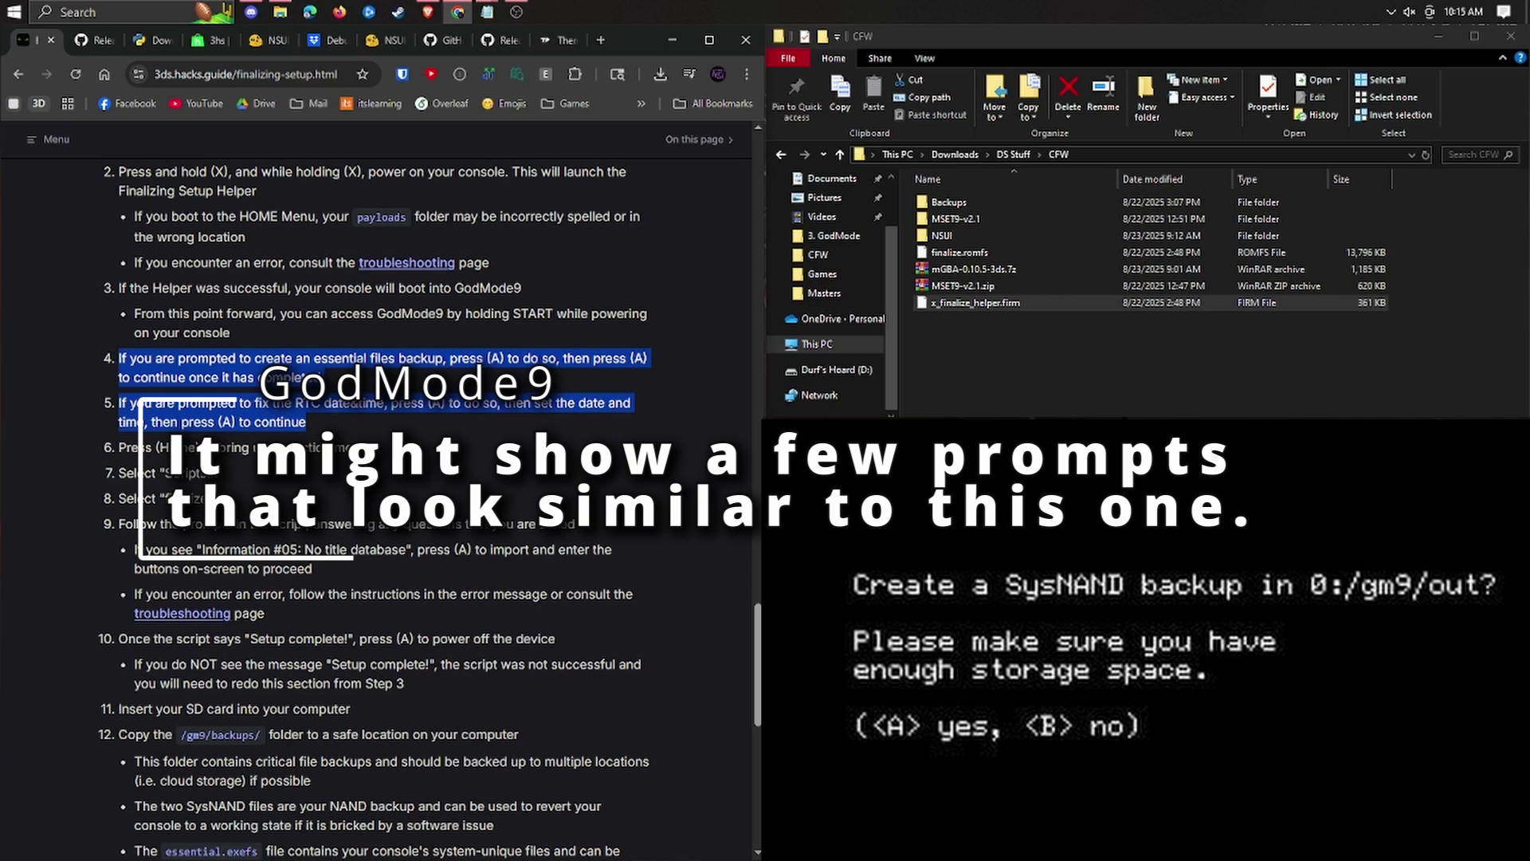
scroll(170, 288, "down", 2)
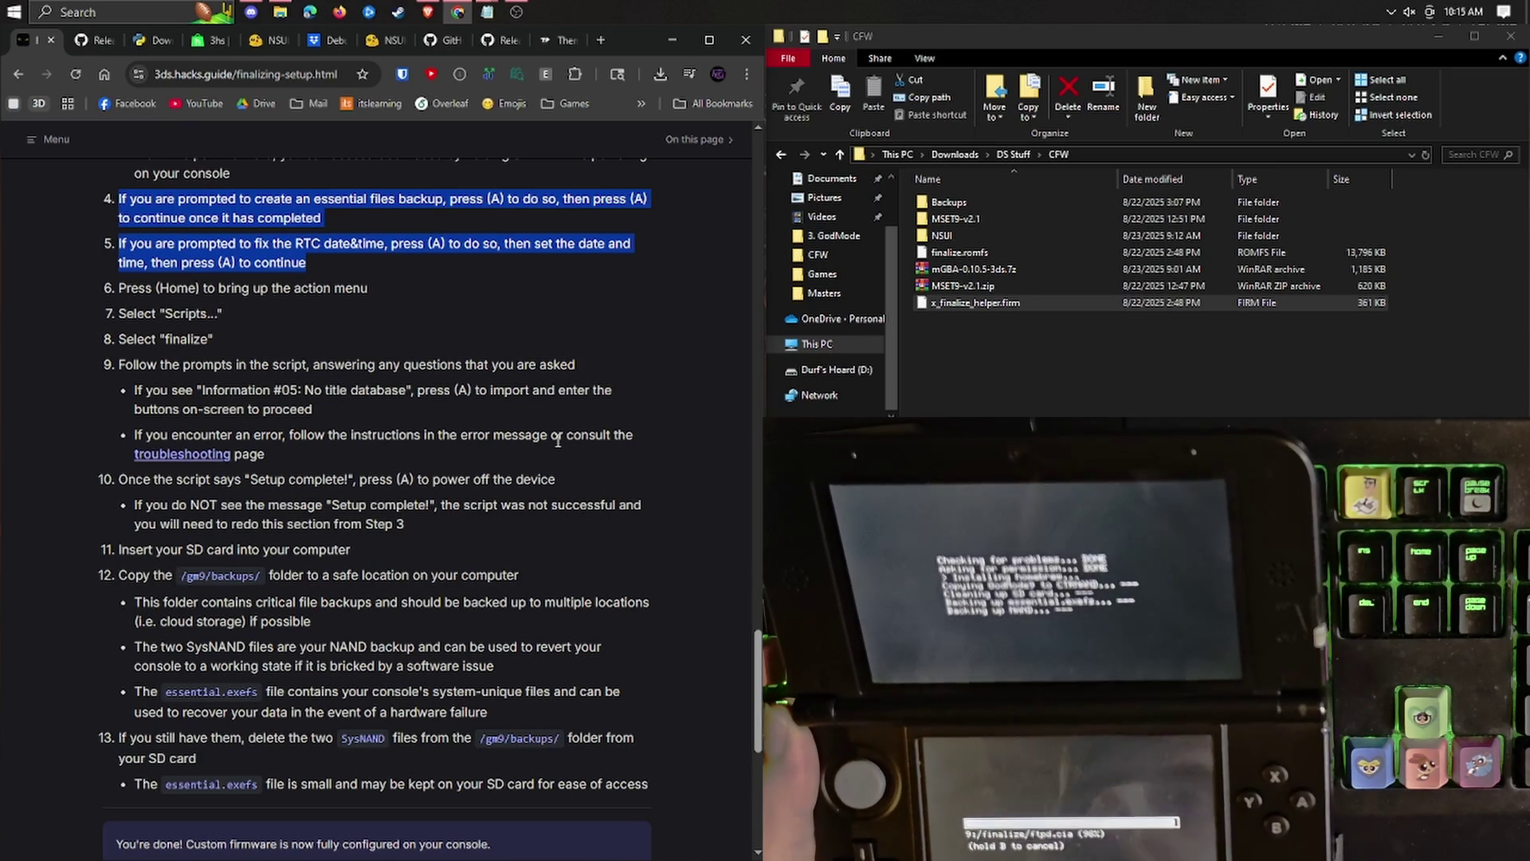
left_click(563, 419)
scroll(563, 418, "down", 1)
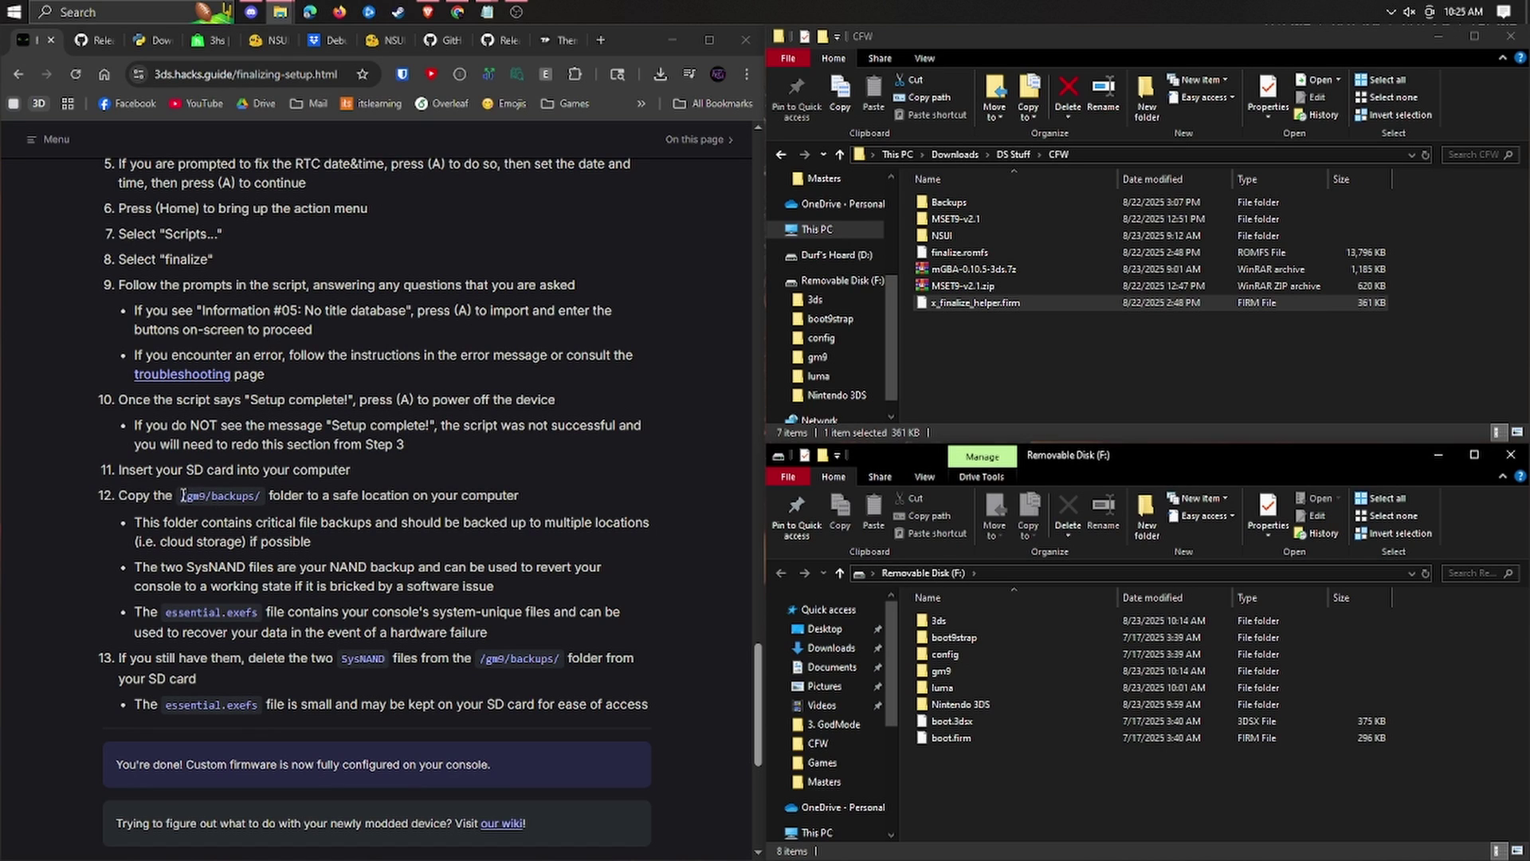
- Check the guide's instruction on copying /gm9/backups/ and open the 2. Luma3DS folder inside the CFW Backups folder
left_click_drag(183, 495, 272, 496)
left_click(271, 496)
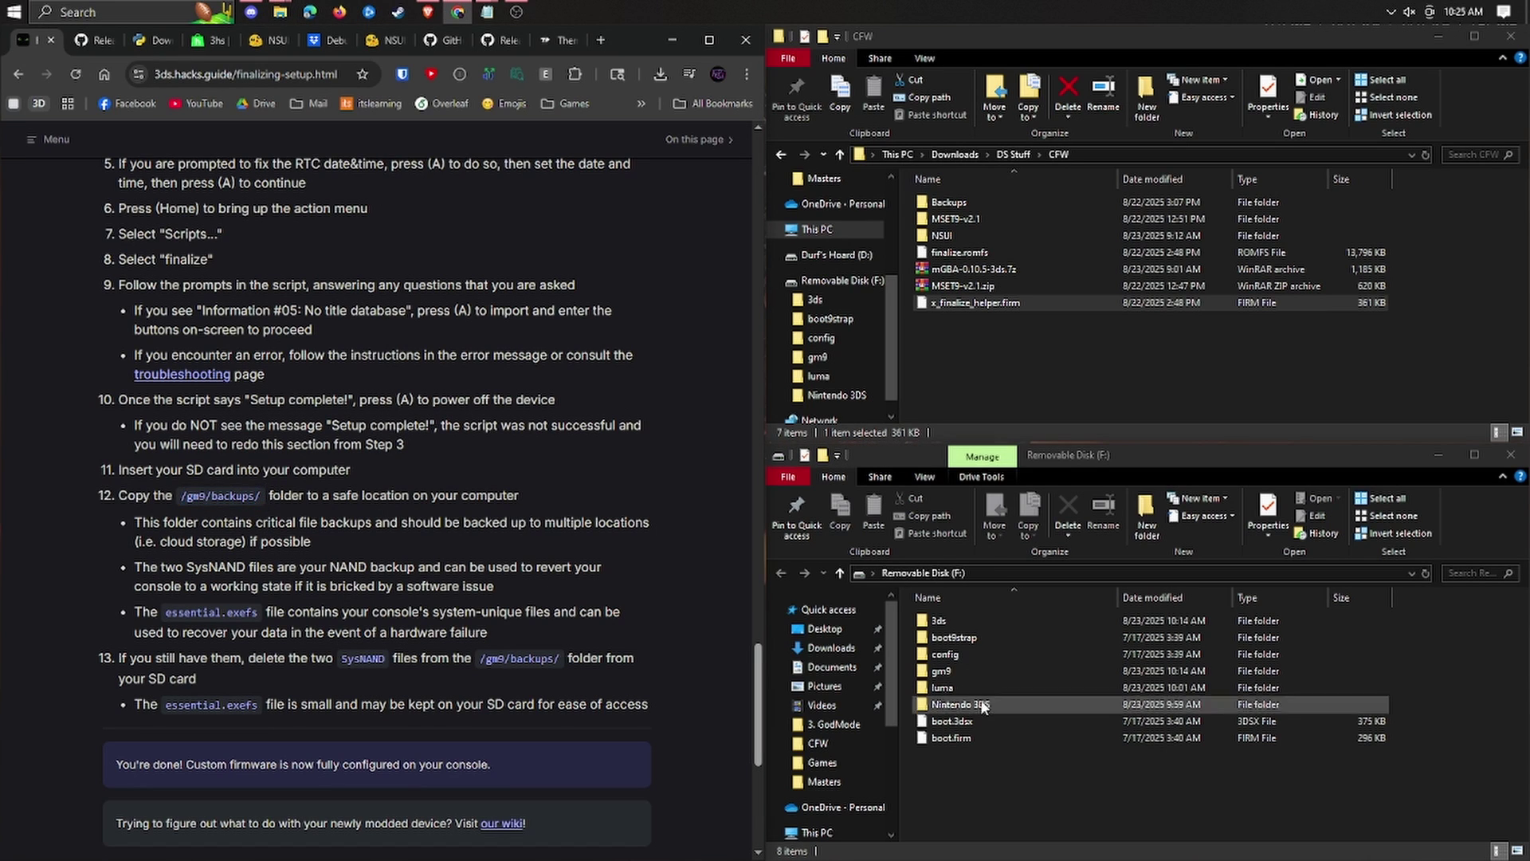
double_click(1020, 203)
double_click(1017, 218)
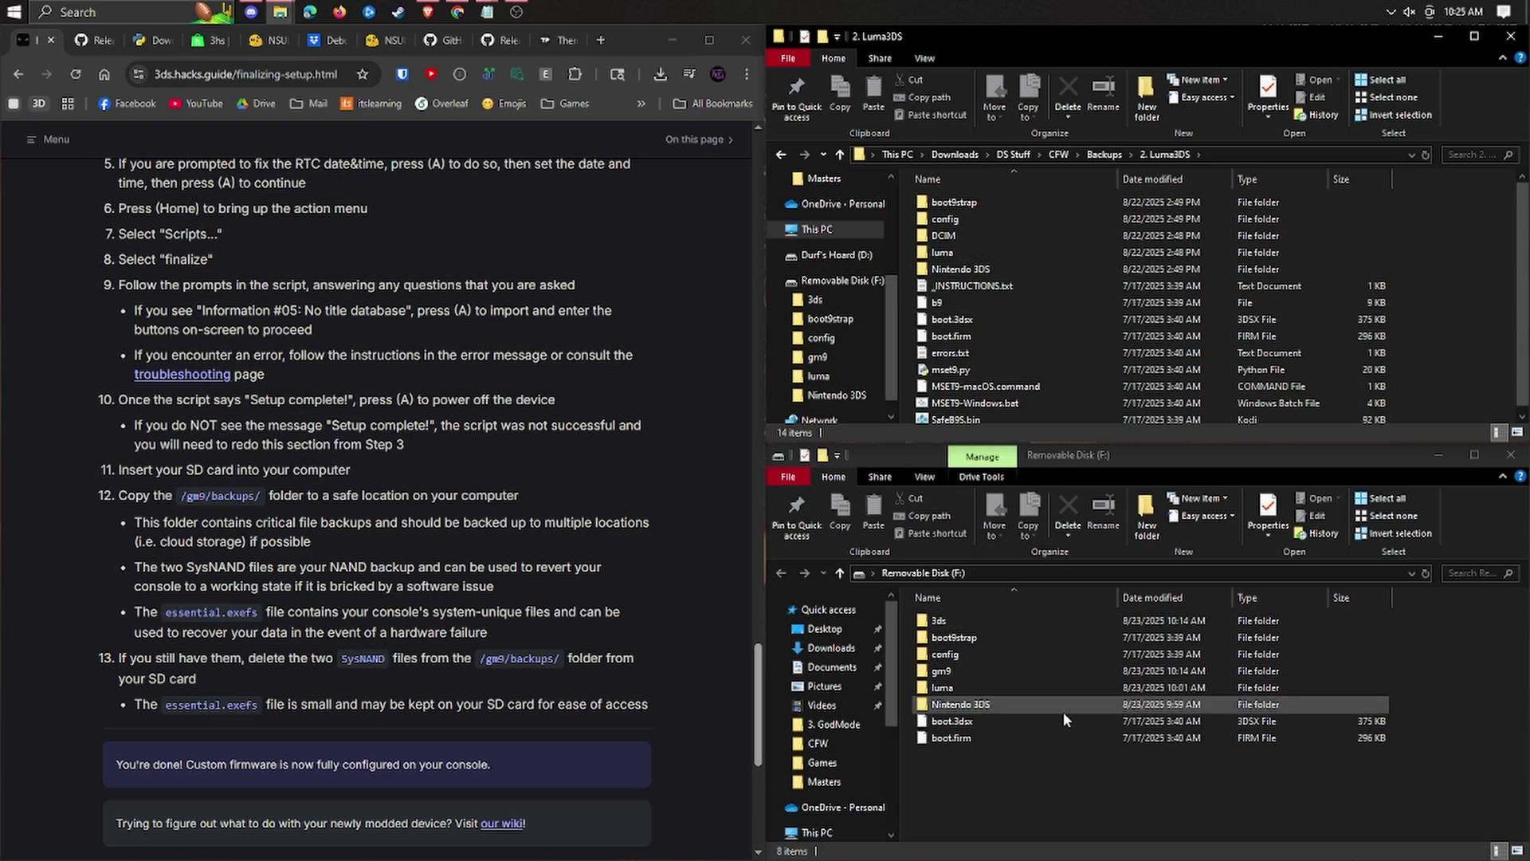
scroll(998, 232, "down", 1)
left_click(1016, 775)
left_click(1465, 319)
left_click_drag(1141, 753, 1312, 618)
left_click(1111, 751)
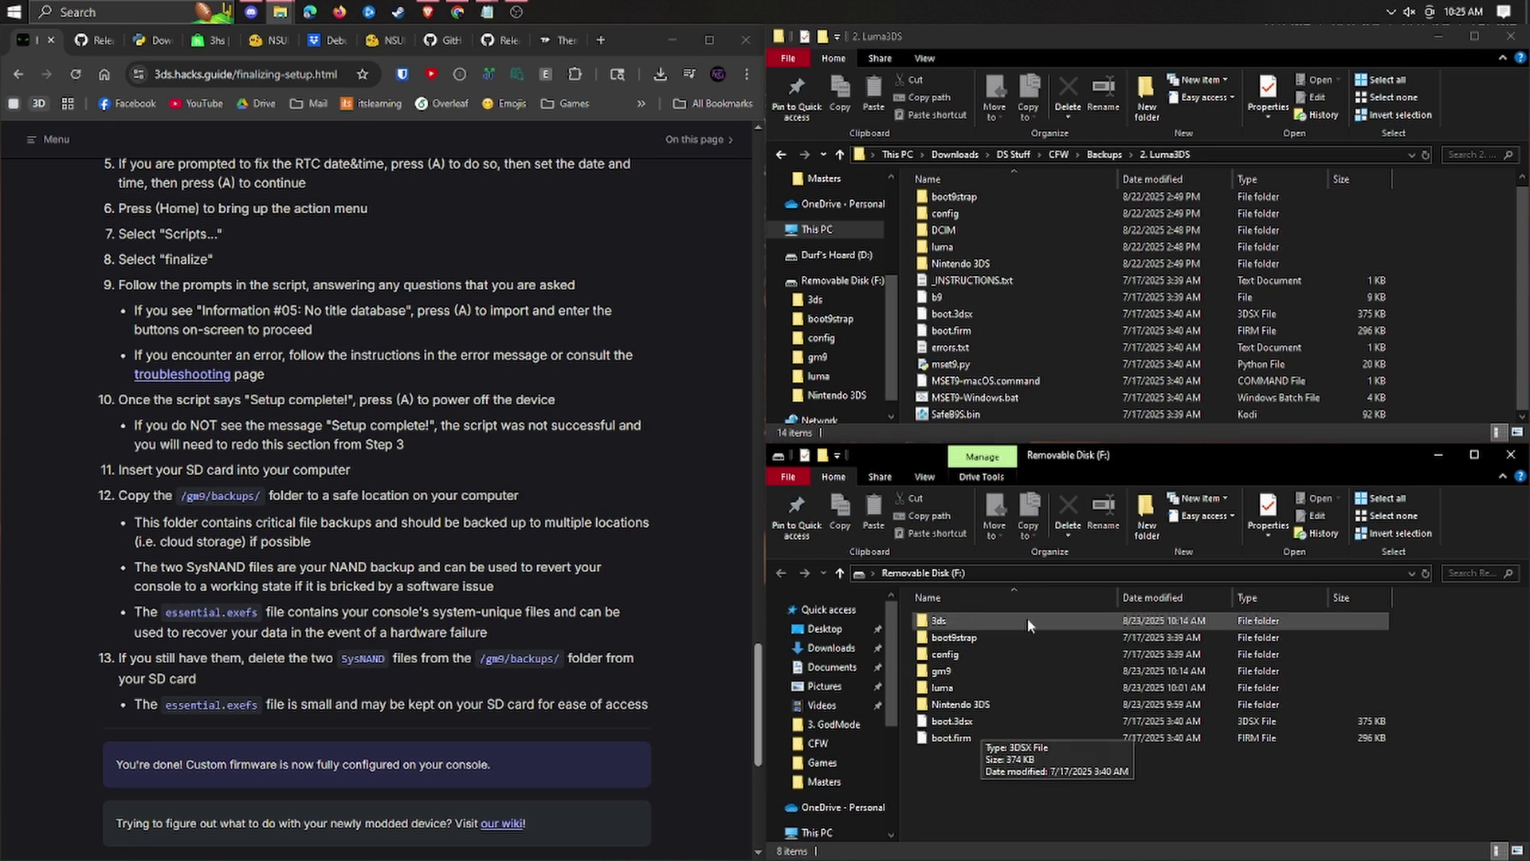
- Permanently delete the backups folder from the gm9 folder on Removable Disk (F:)
double_click(1014, 679)
double_click(1011, 626)
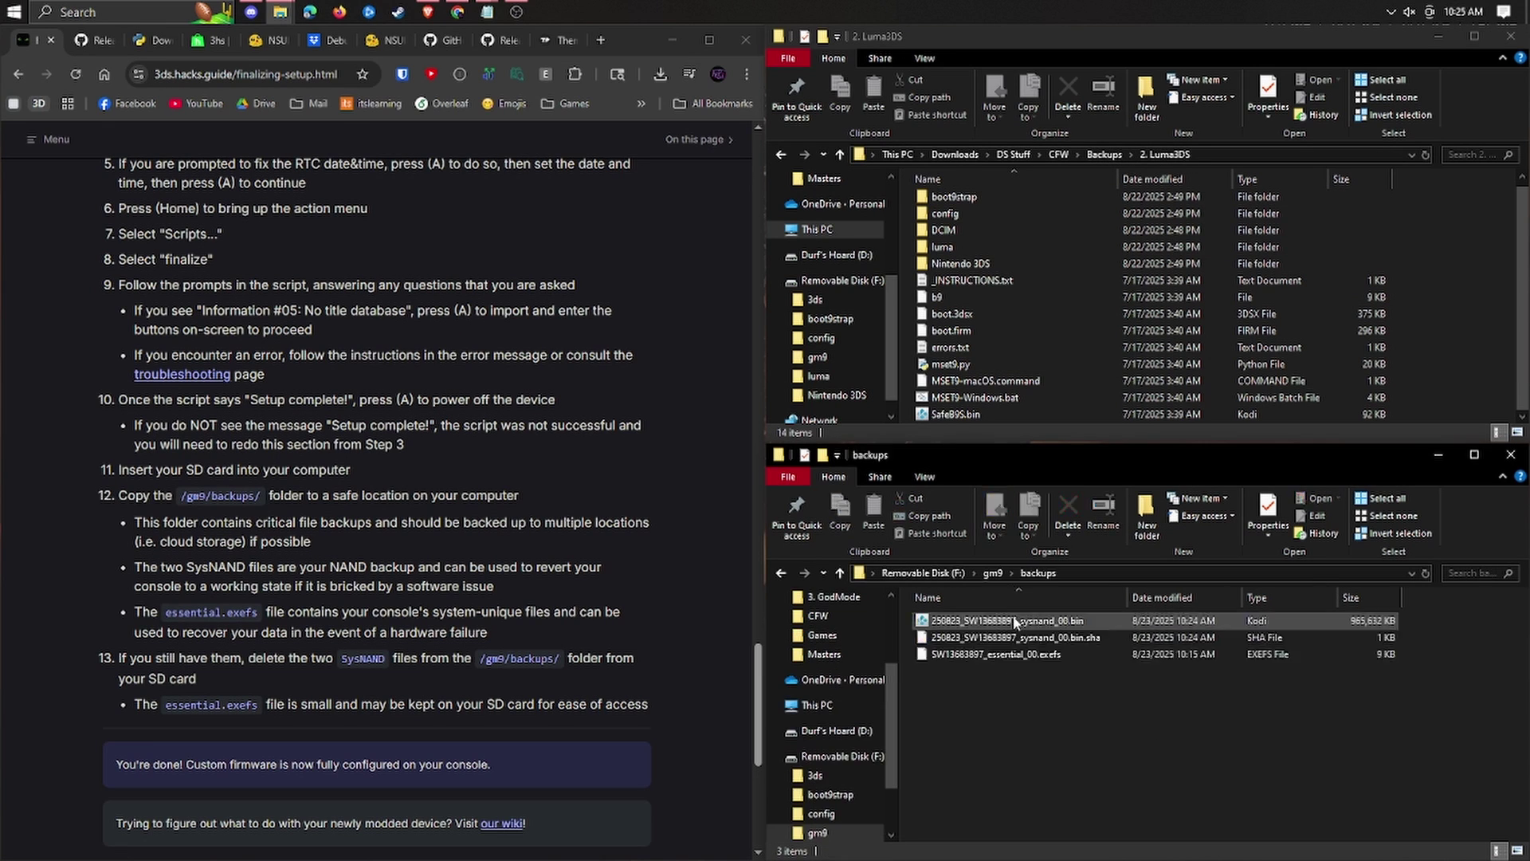
left_click(994, 572)
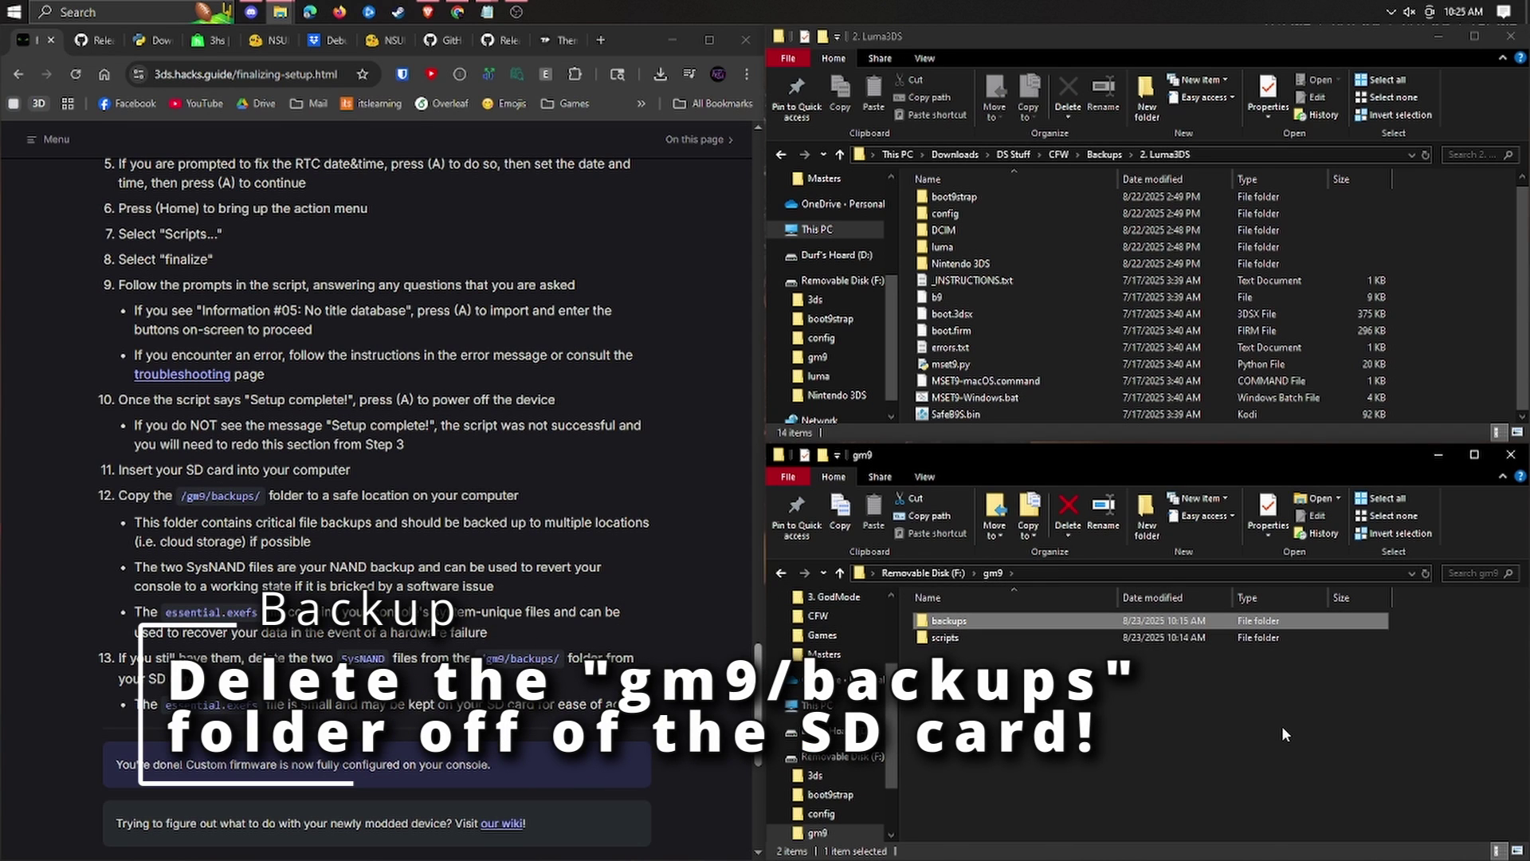
key("shift+Delete")
key("Return")
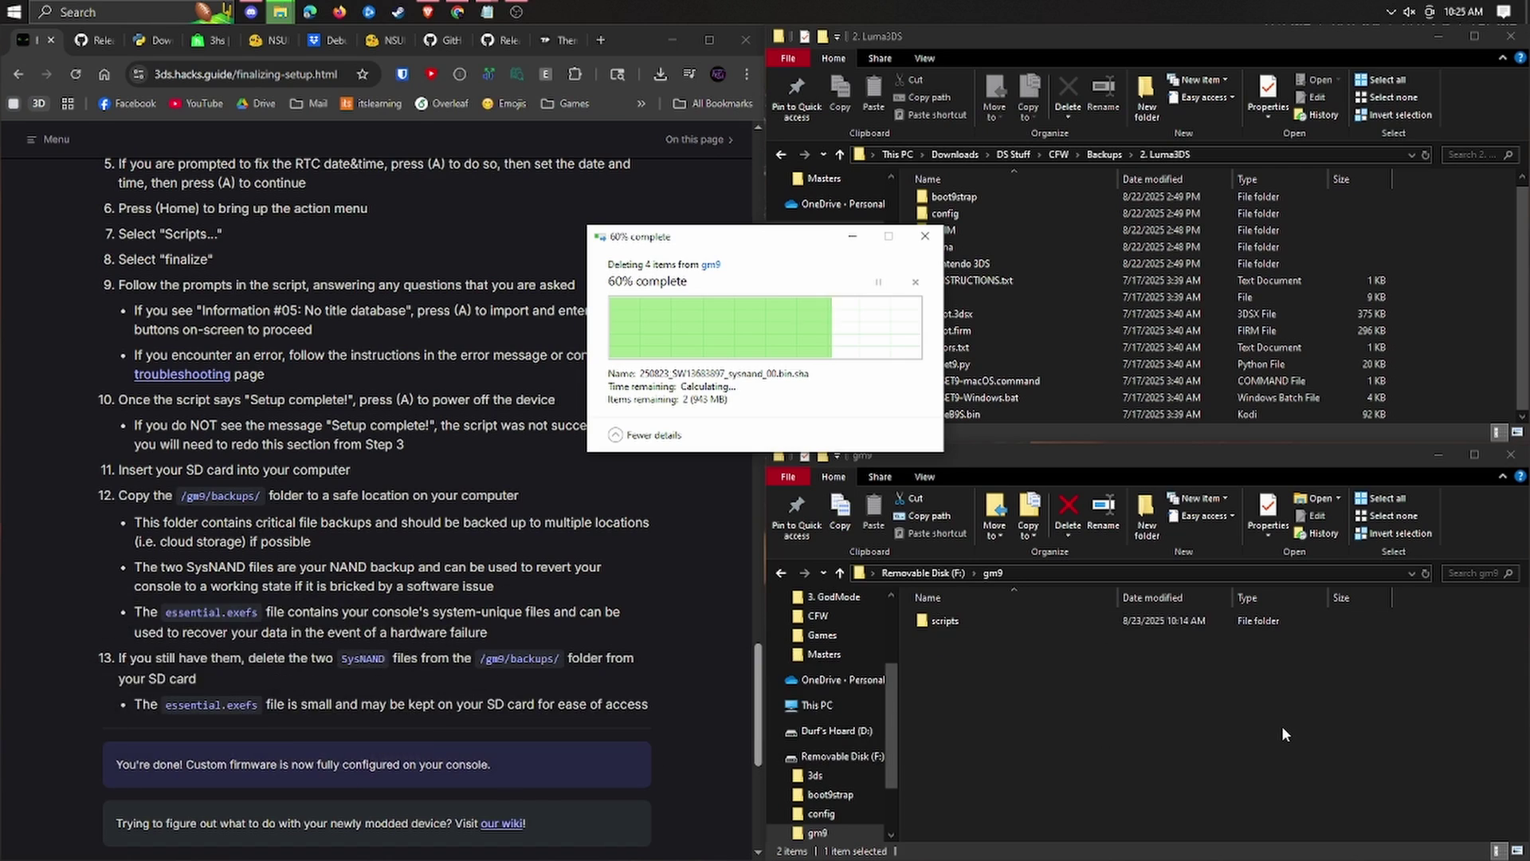
- Read the Hacks Guide Wiki page on FBI, including its features, prep work and installation sections
scroll(486, 431, "down", 5)
scroll(487, 430, "up", 1)
scroll(486, 431, "up", 15)
scroll(438, 341, "down", 17)
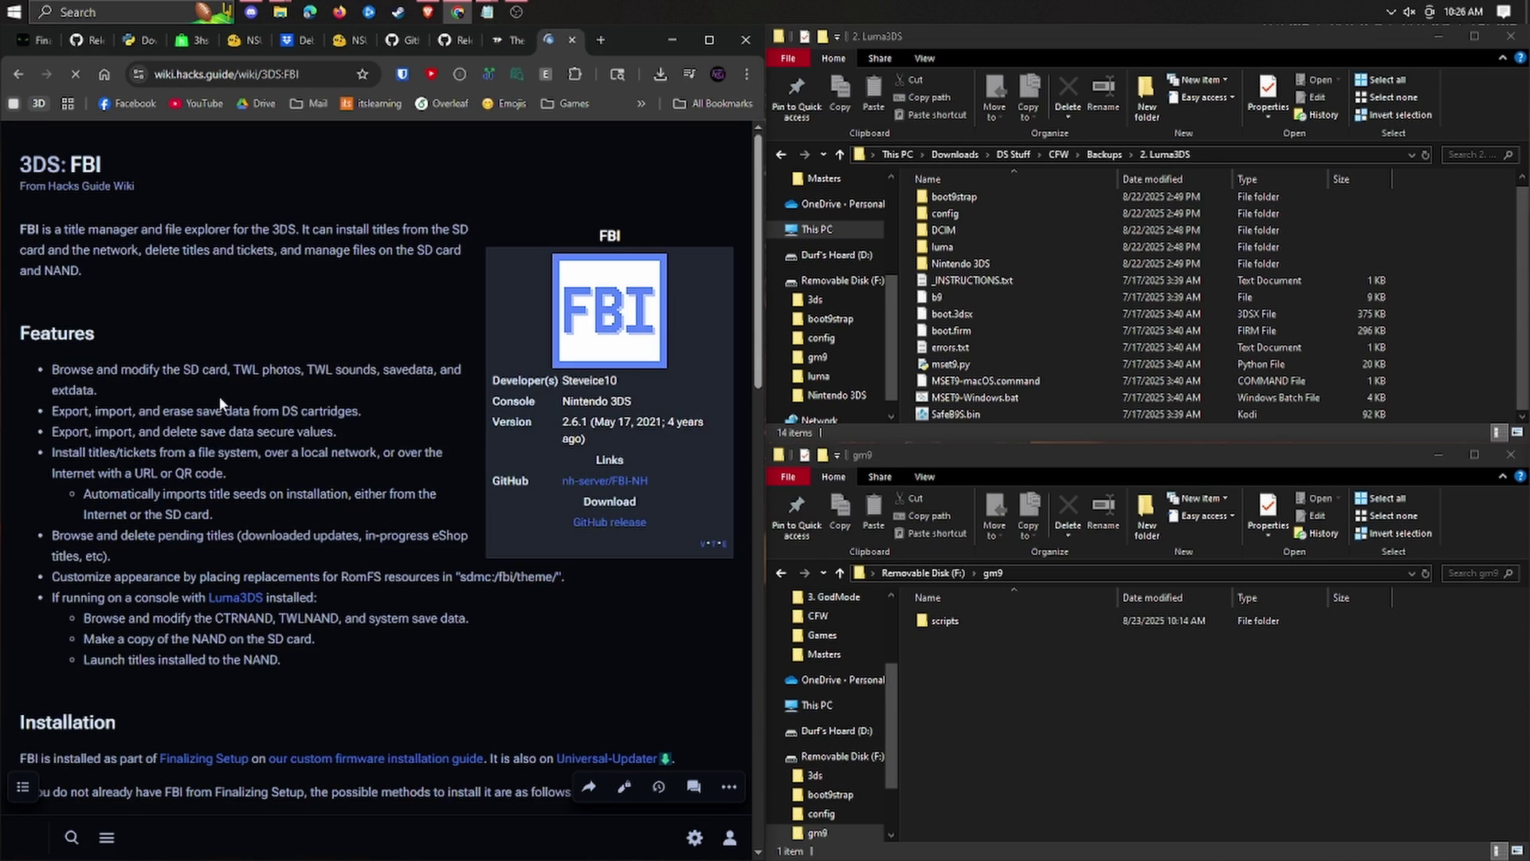
scroll(232, 408, "down", 9)
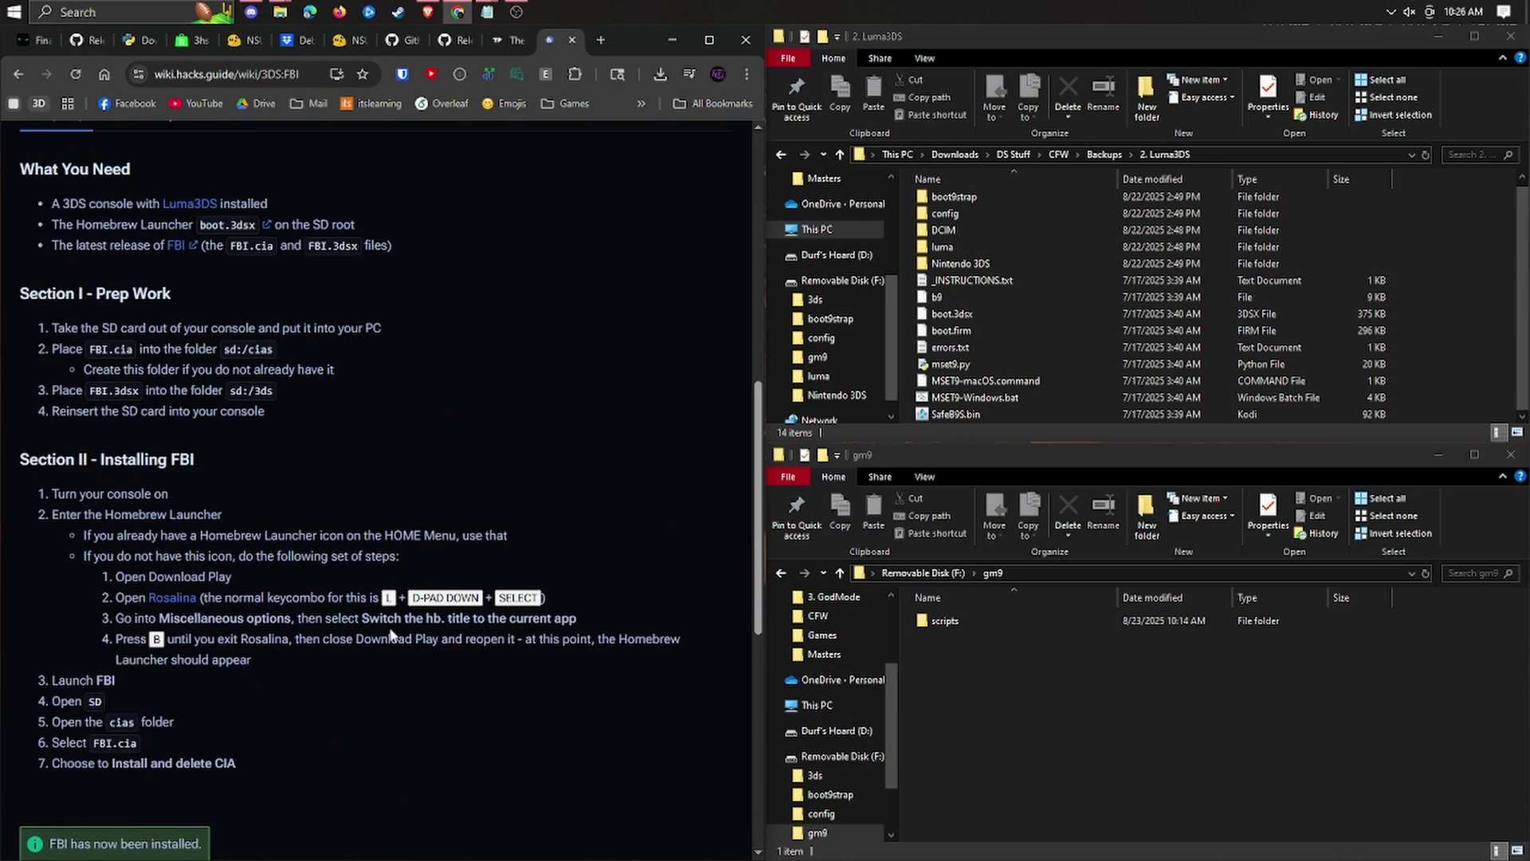
scroll(393, 652, "up", 9)
scroll(373, 499, "down", 10)
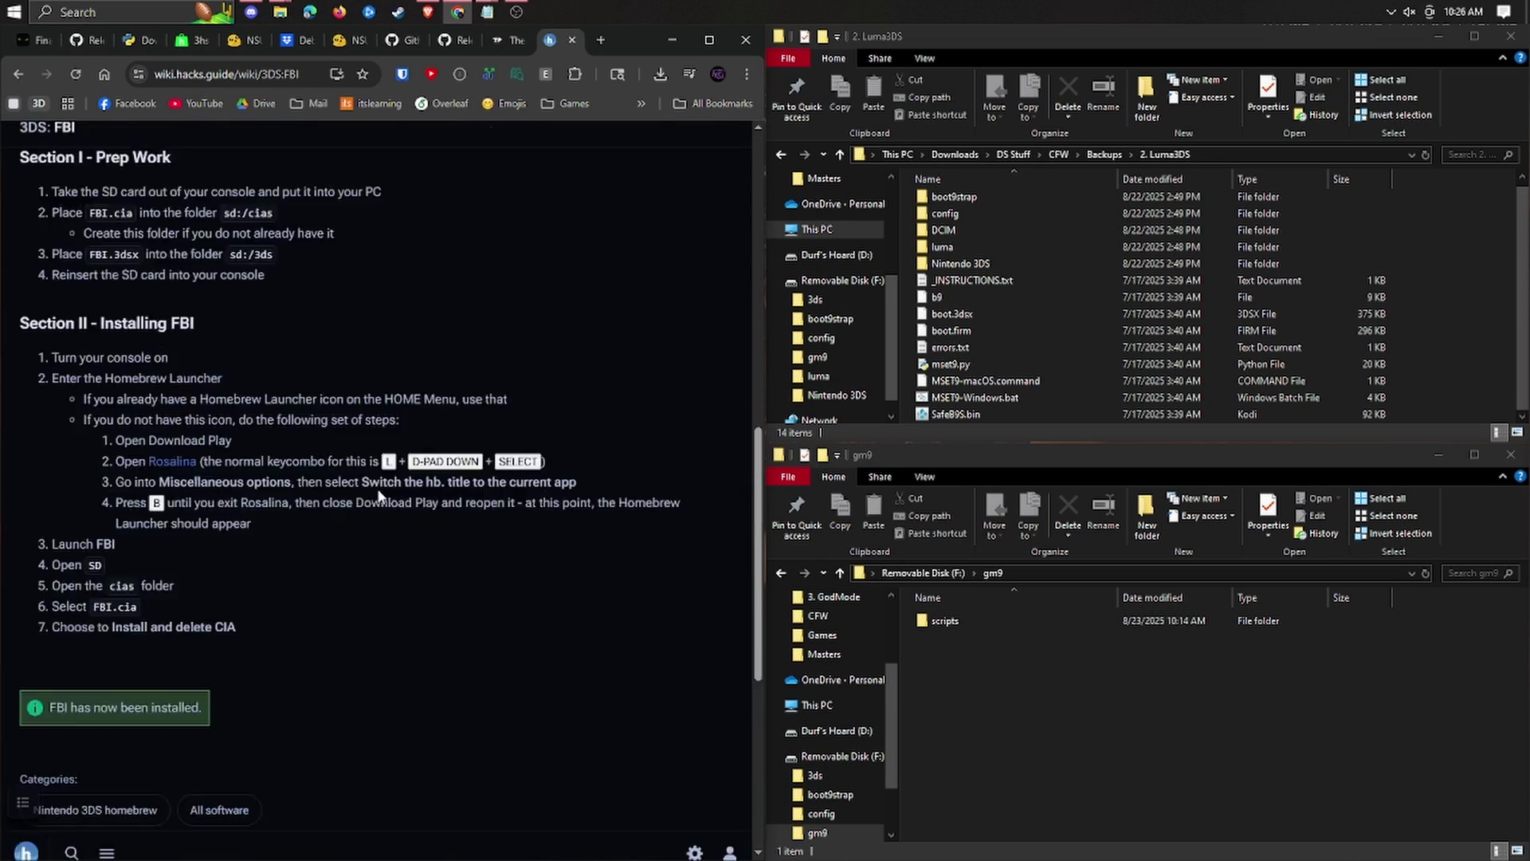
scroll(373, 499, "up", 10)
- Create a folder named cias in the root of Removable Disk (F:)
left_click(956, 577)
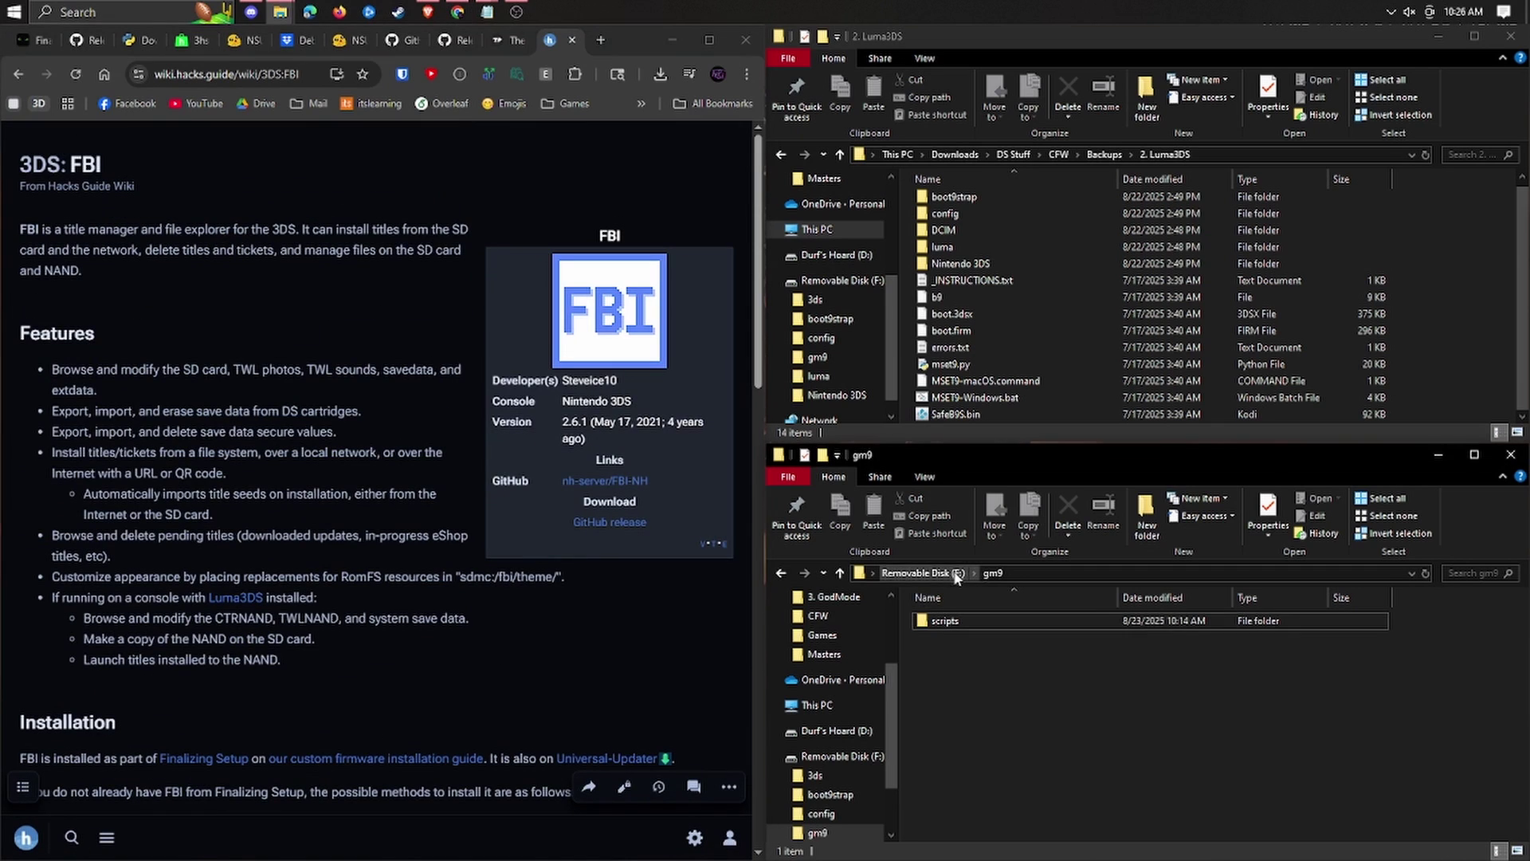
right_click(994, 766)
left_click(1203, 729)
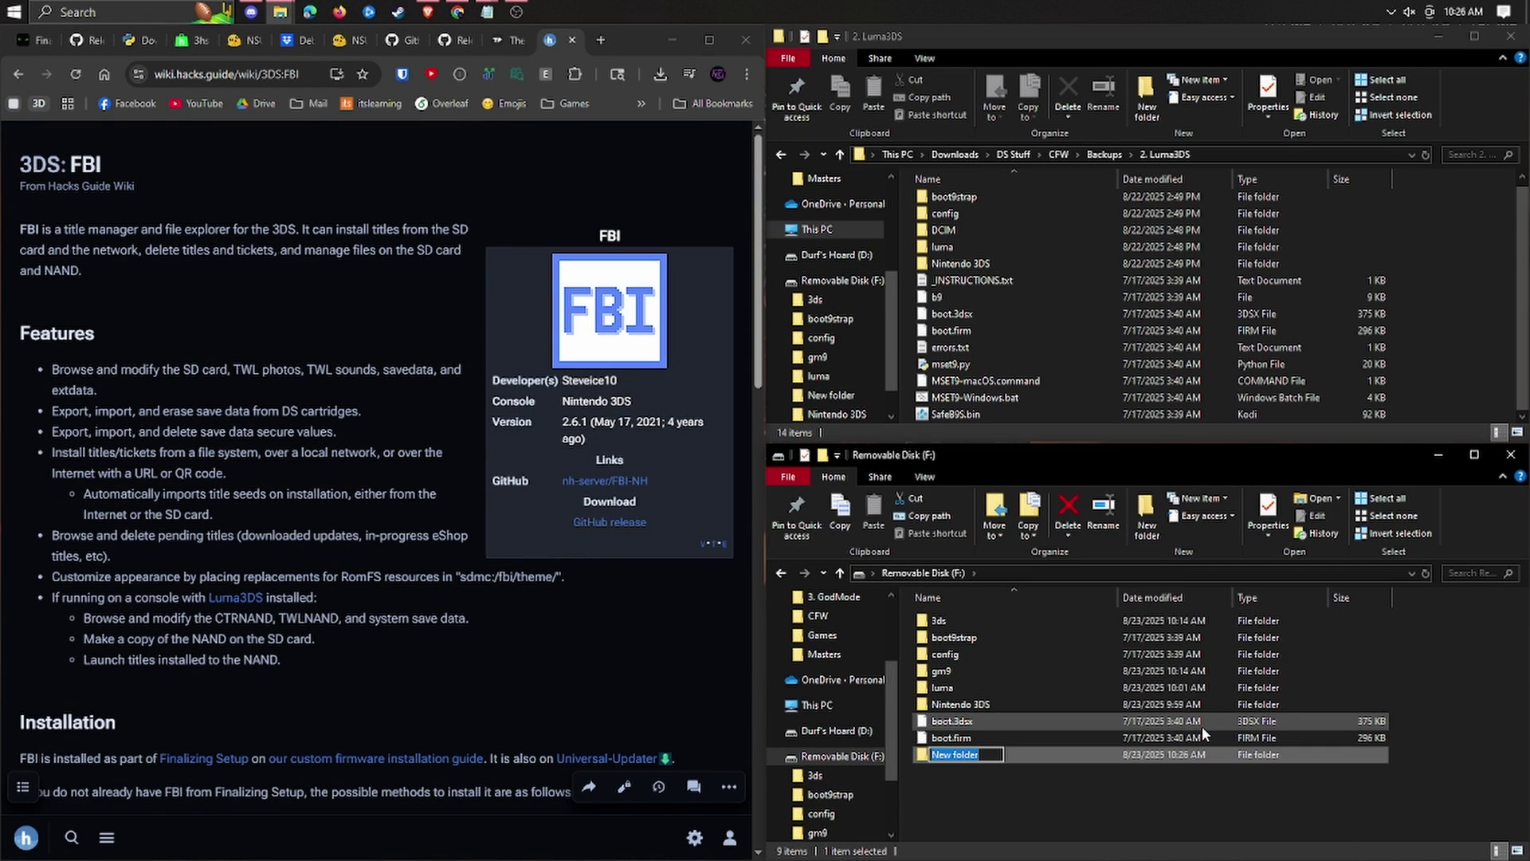
type("cias")
key("Return")
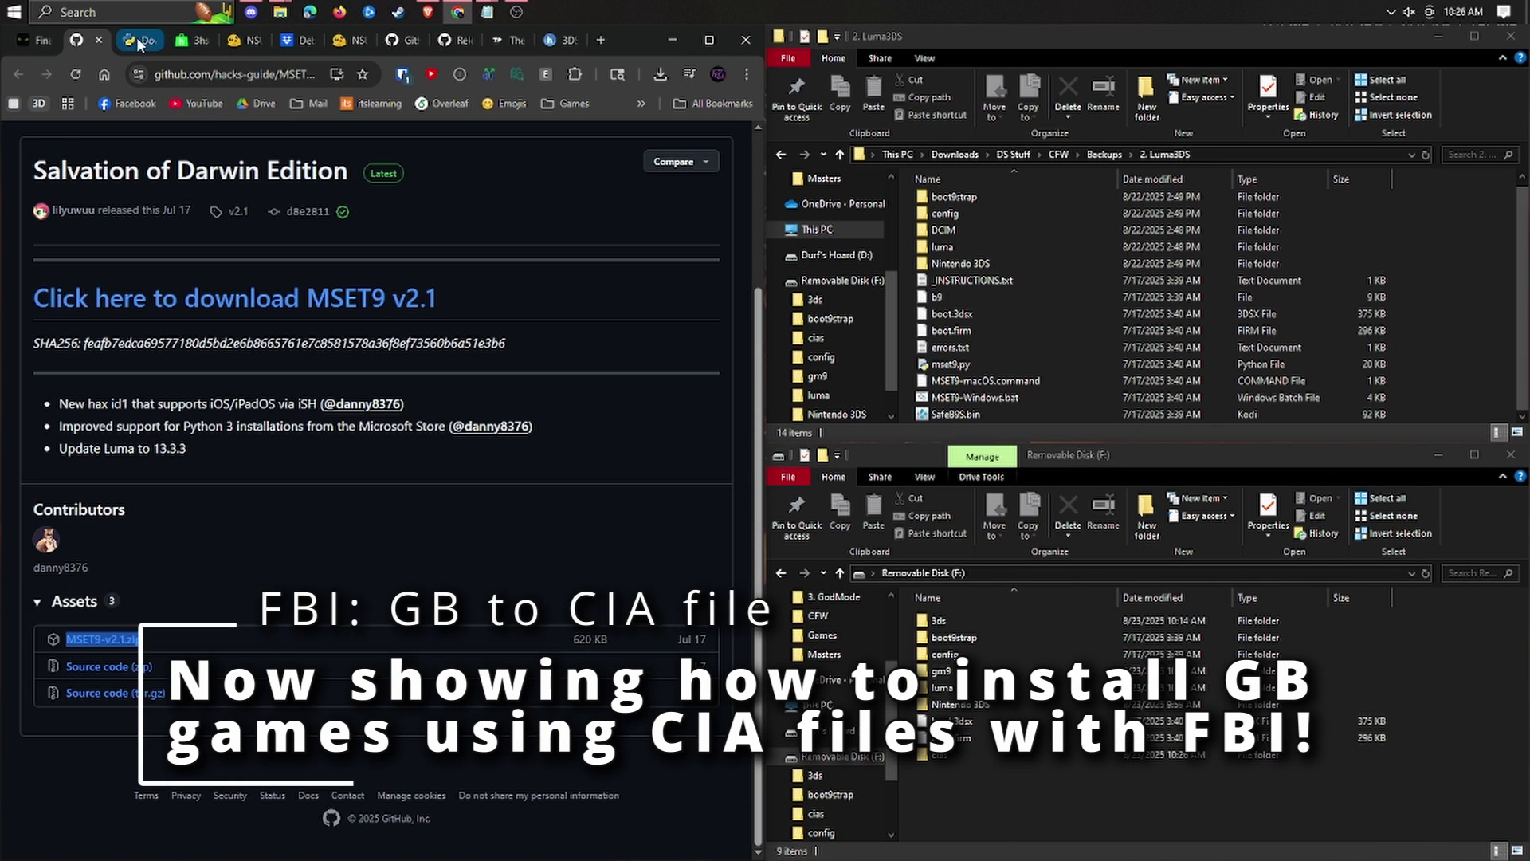
- View the New Super Ultimate Injector usage guide and the Dropbox page for the Debug ZIP, and bring up the NSUI folder
mouse_move(195, 40)
left_mouse_down()
mouse_move(351, 48)
mouse_move(199, 41)
left_mouse_up()
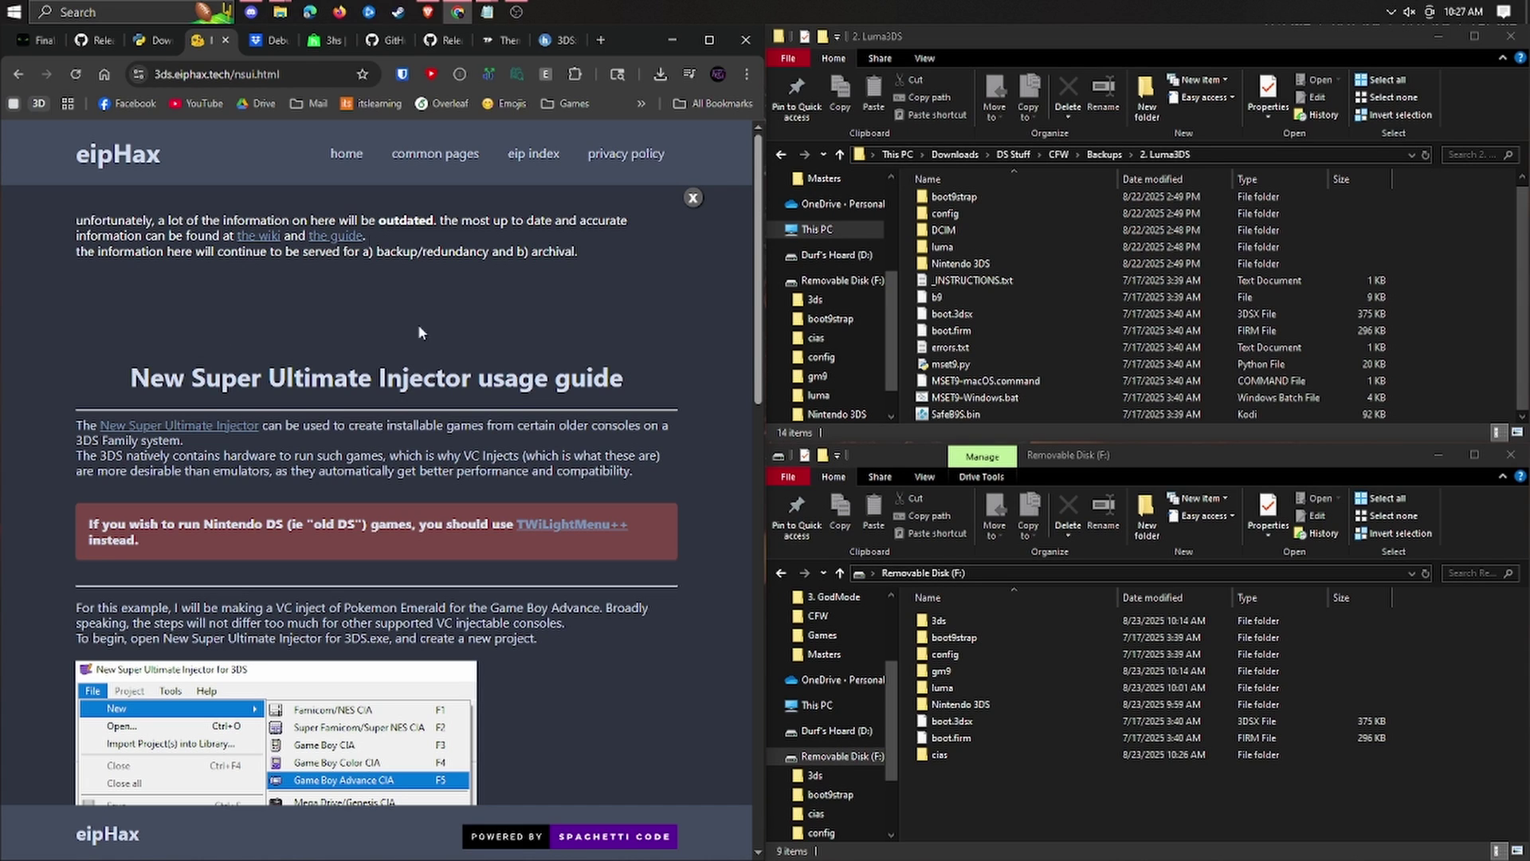
left_click(267, 38)
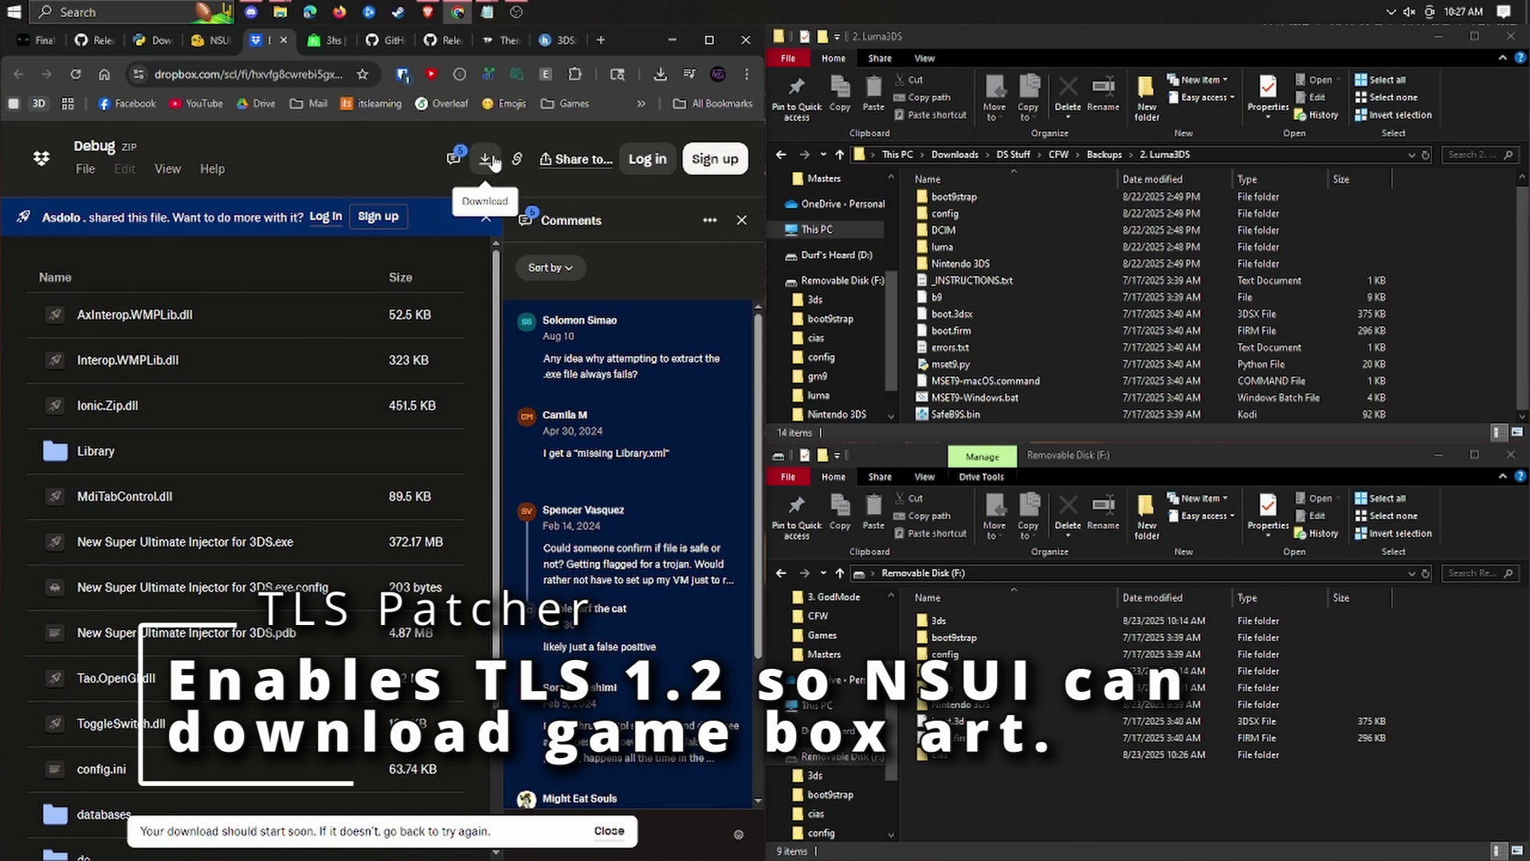
left_click(280, 11)
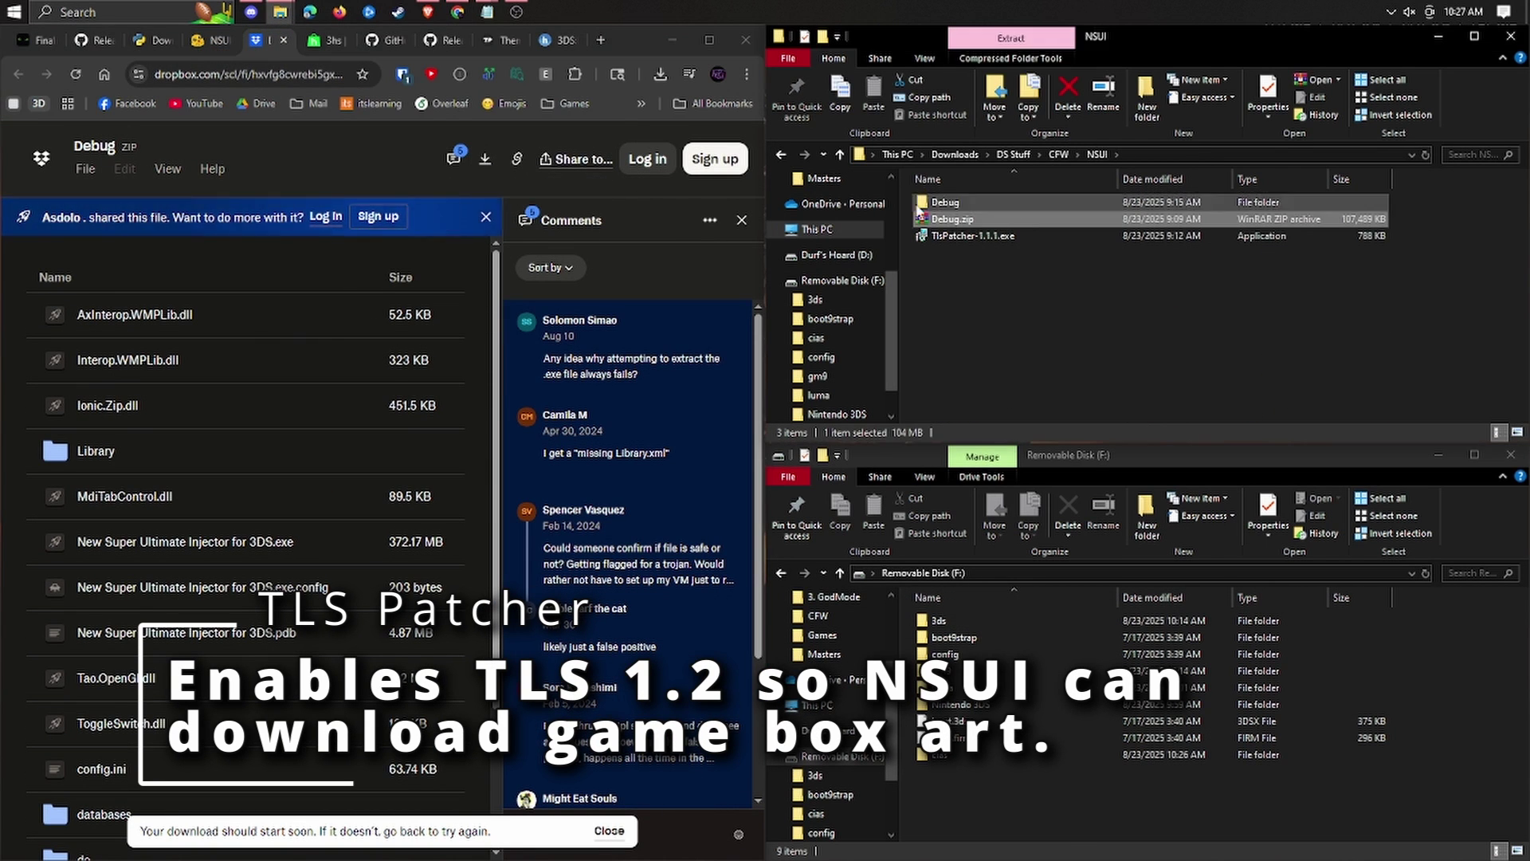
- Examine the pos-tls-patcher repository on GitHub and its v1.1.1 release page offering TlsPatcher-1.1.1.exe
left_click(385, 43)
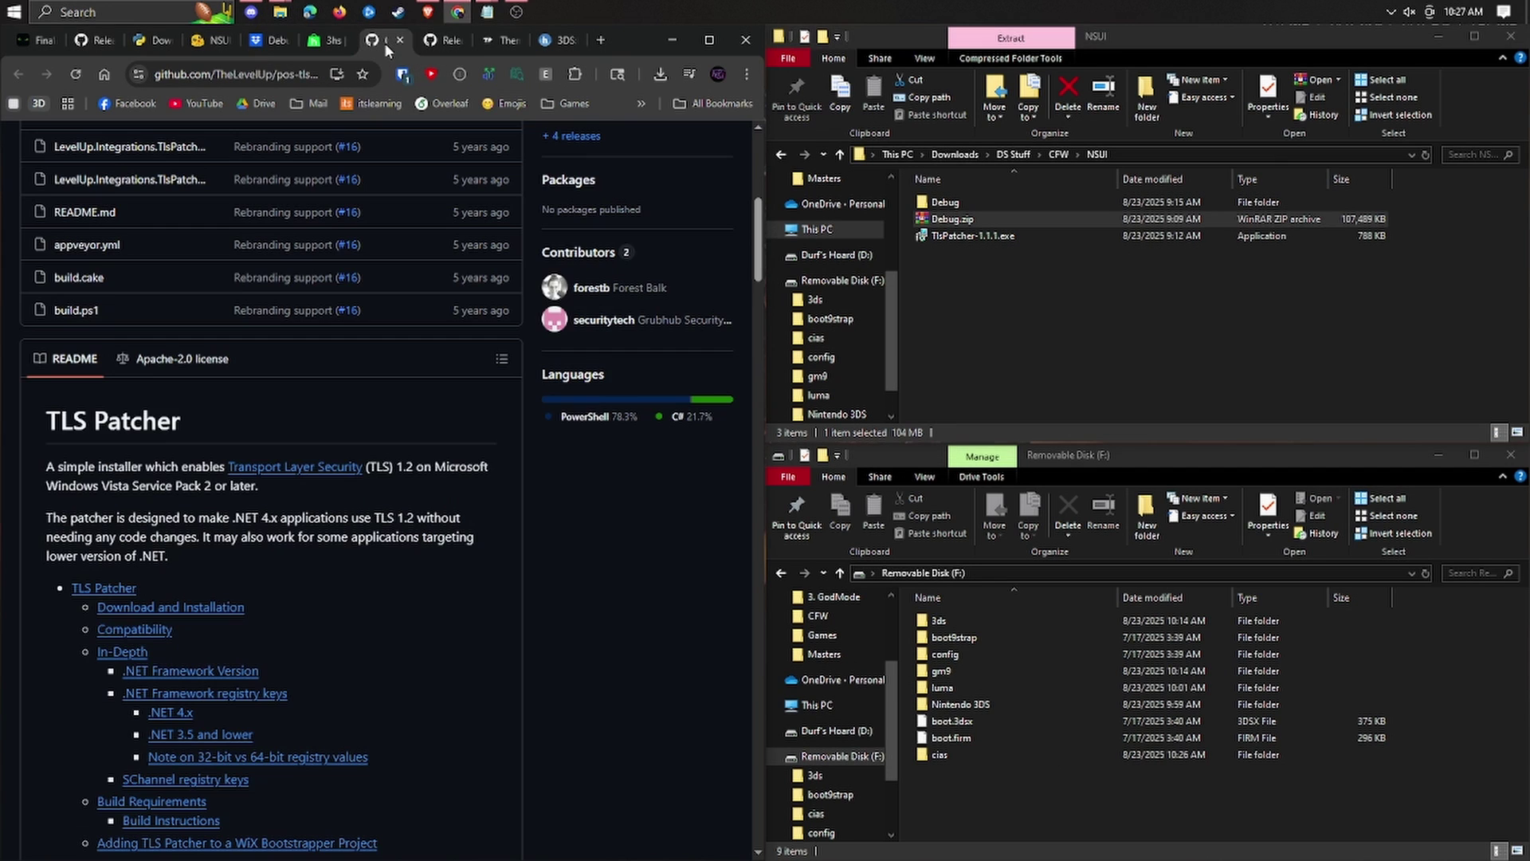
left_click_drag(385, 43, 330, 41)
scroll(375, 309, "up", 2)
scroll(375, 308, "up", 3)
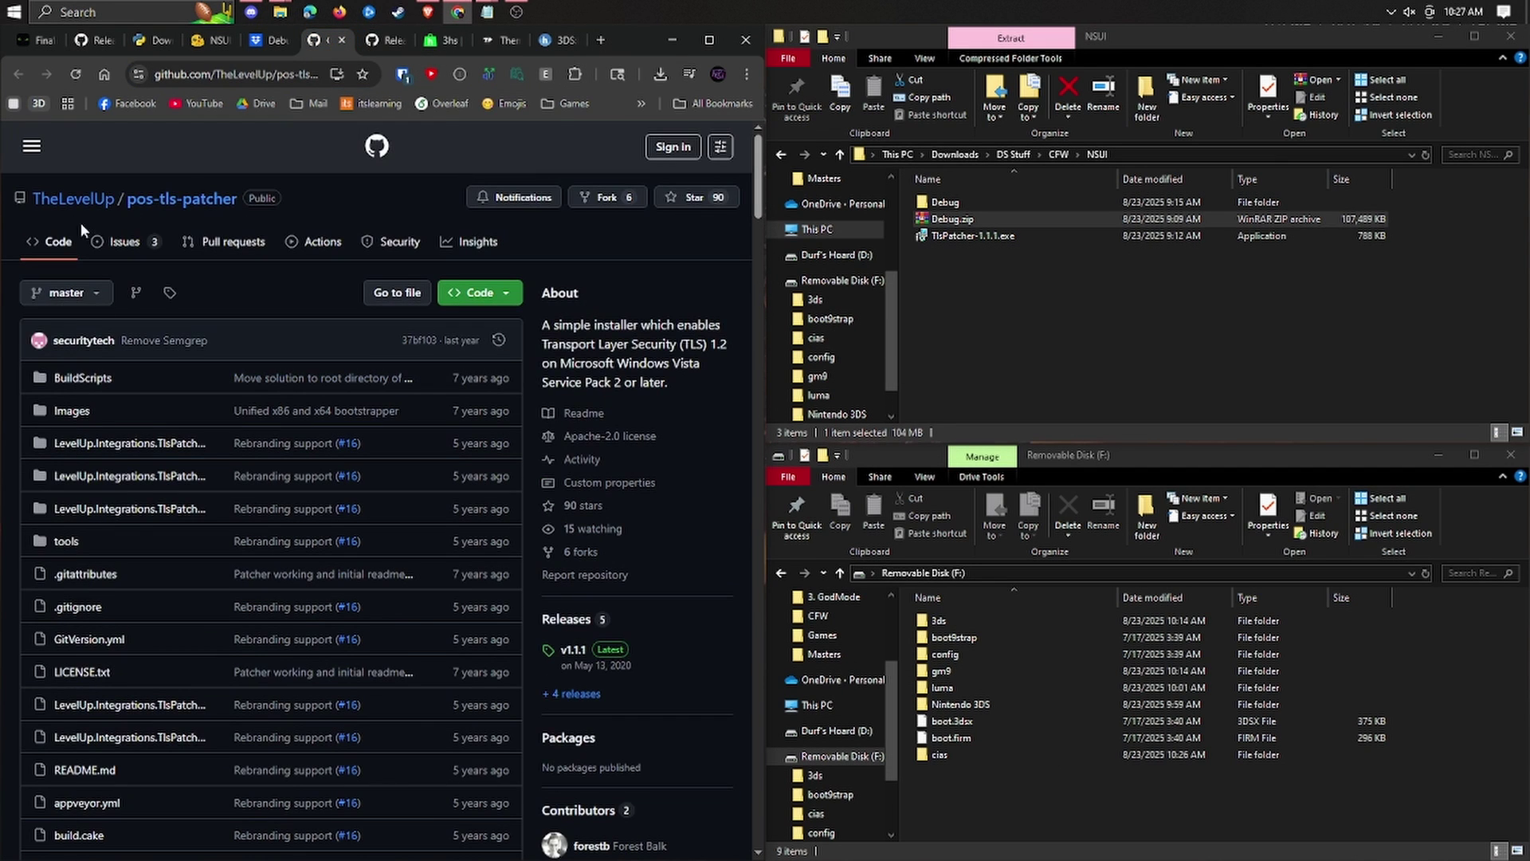
left_click(386, 43)
left_click(212, 452)
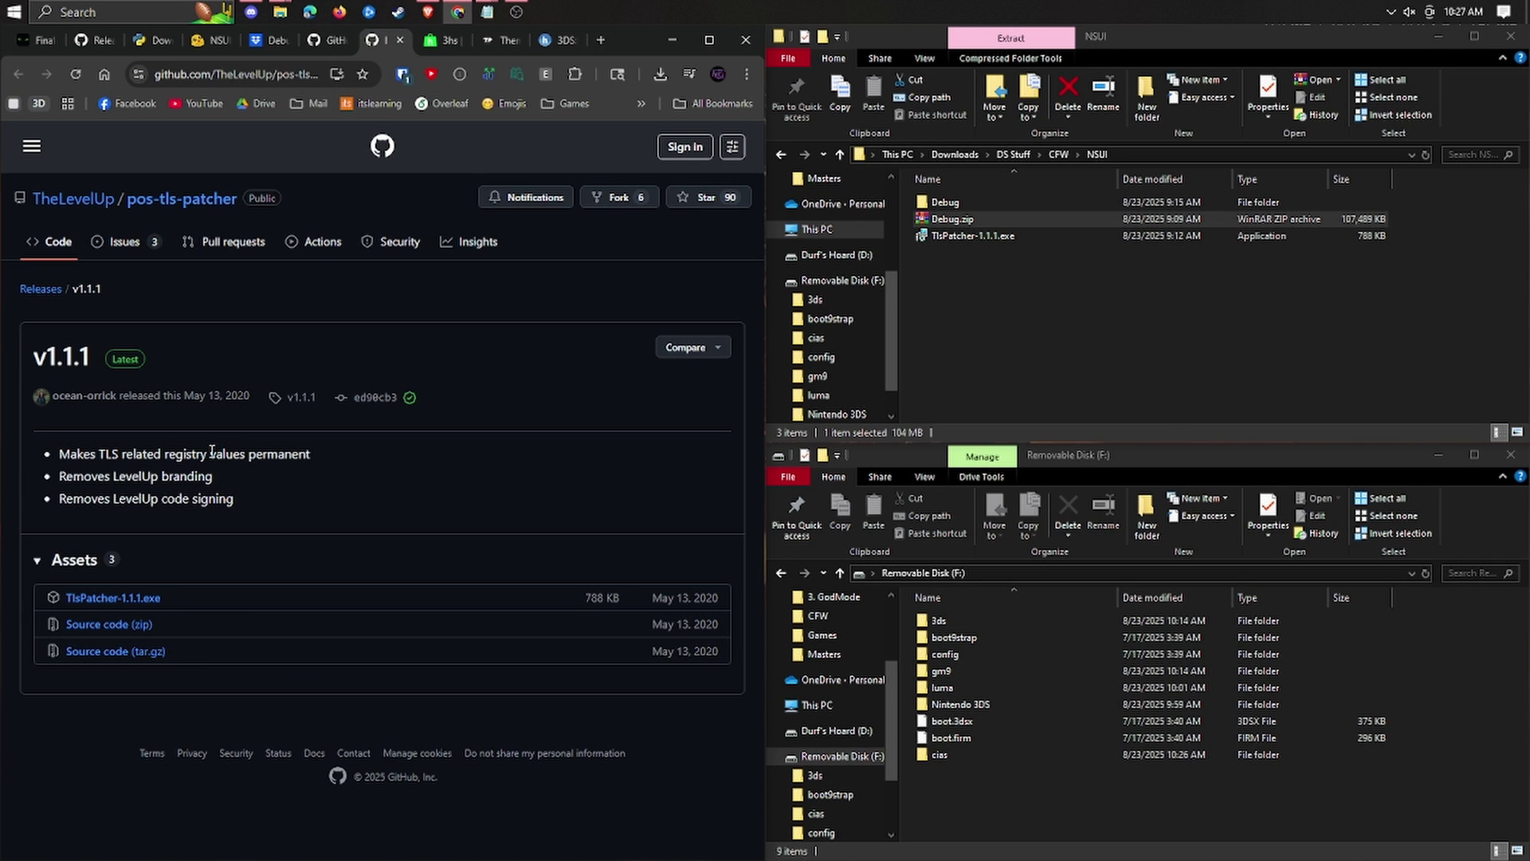
- Locate the Snow White and the Seven Dwarfs (USA).gbc ROM in the Games folder under DS Stuff\R4
double_click(973, 236)
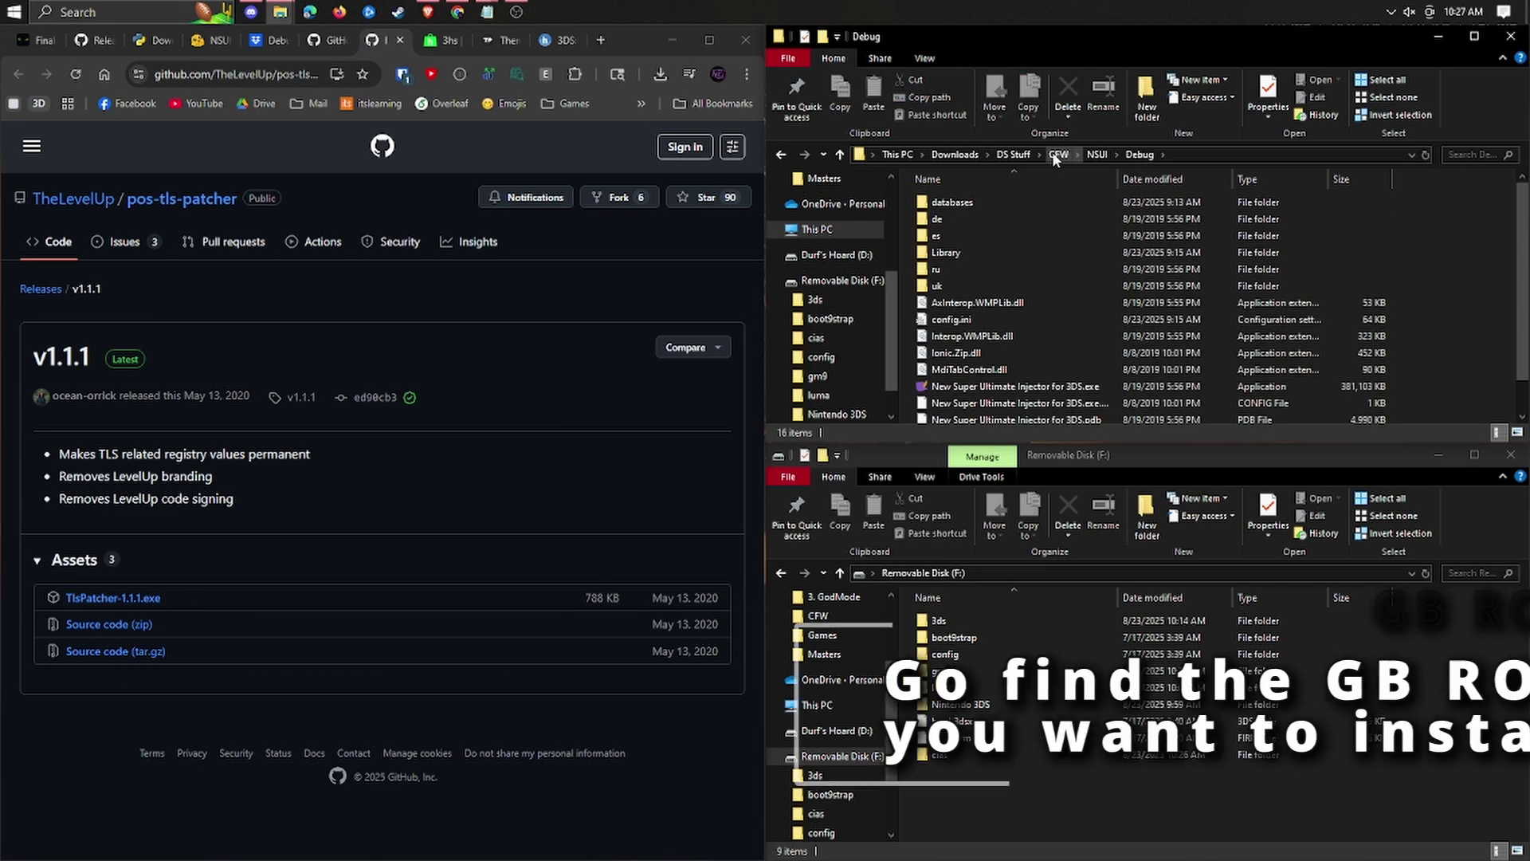
left_click(1014, 154)
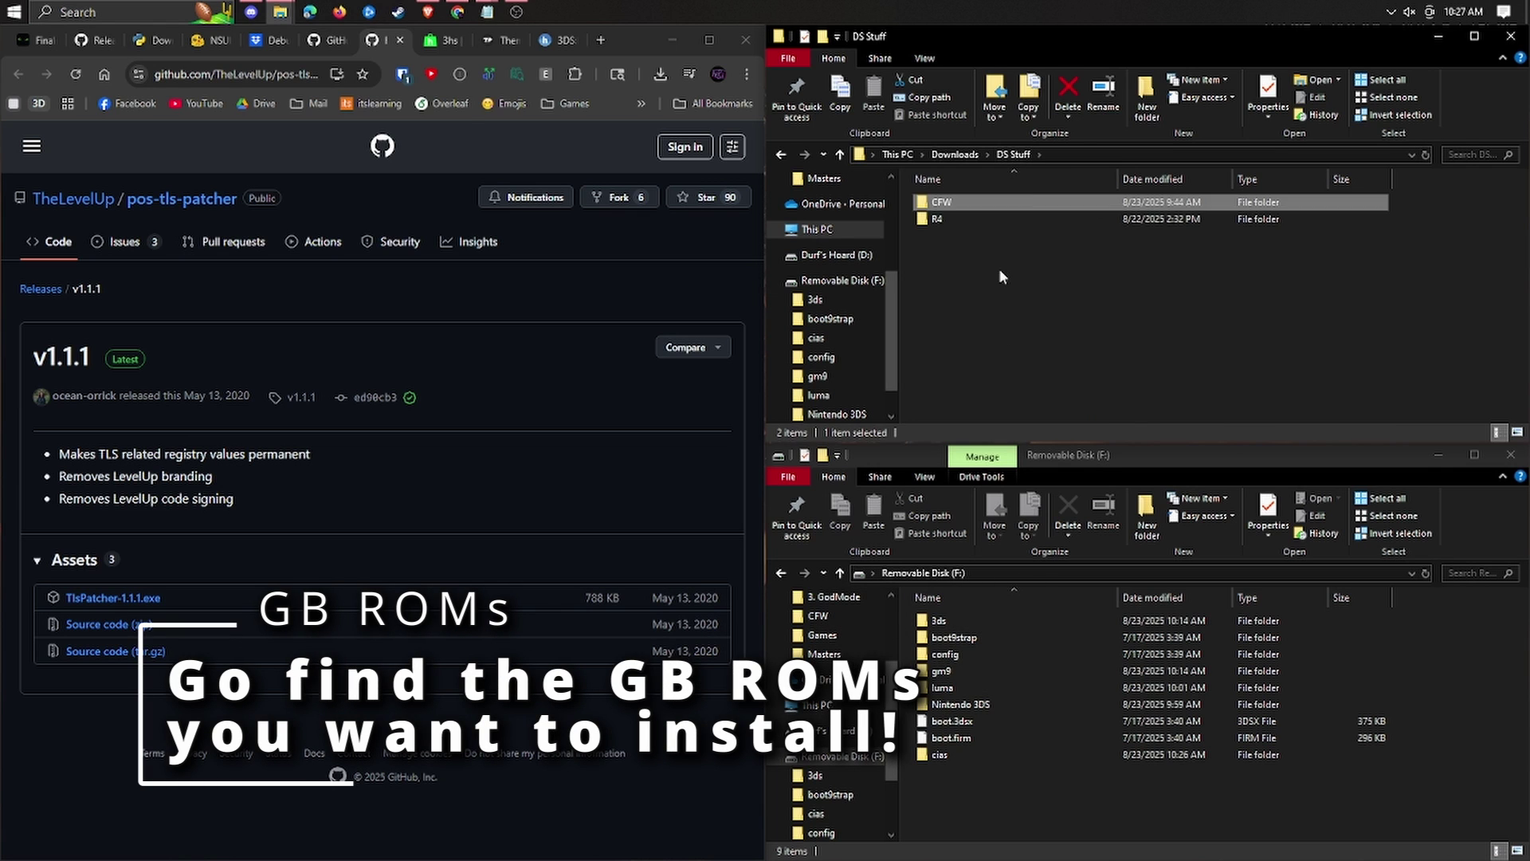
double_click(1002, 235)
double_click(1002, 236)
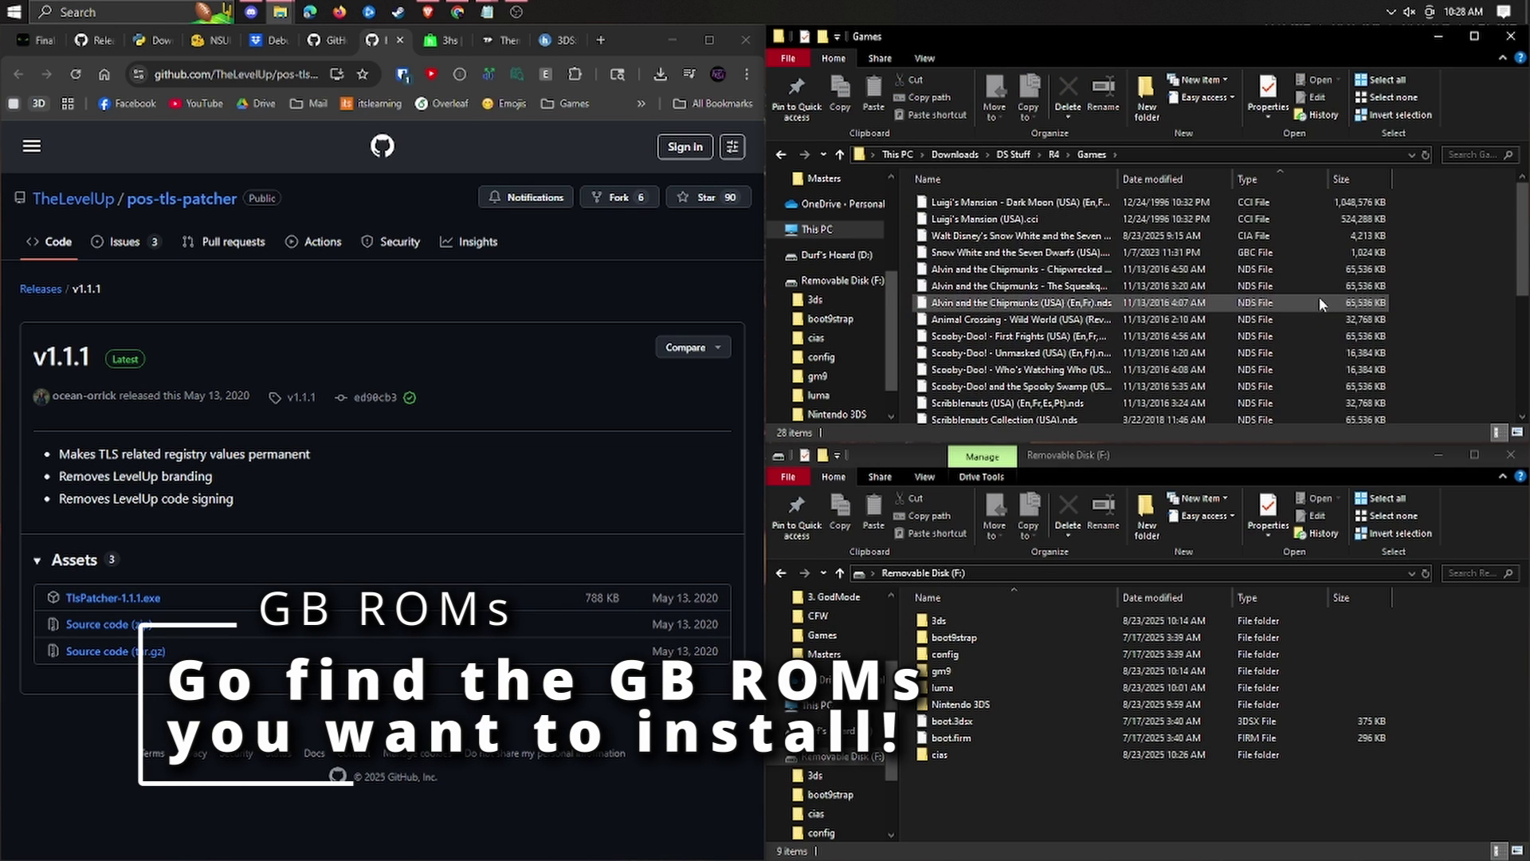
left_click(1116, 253)
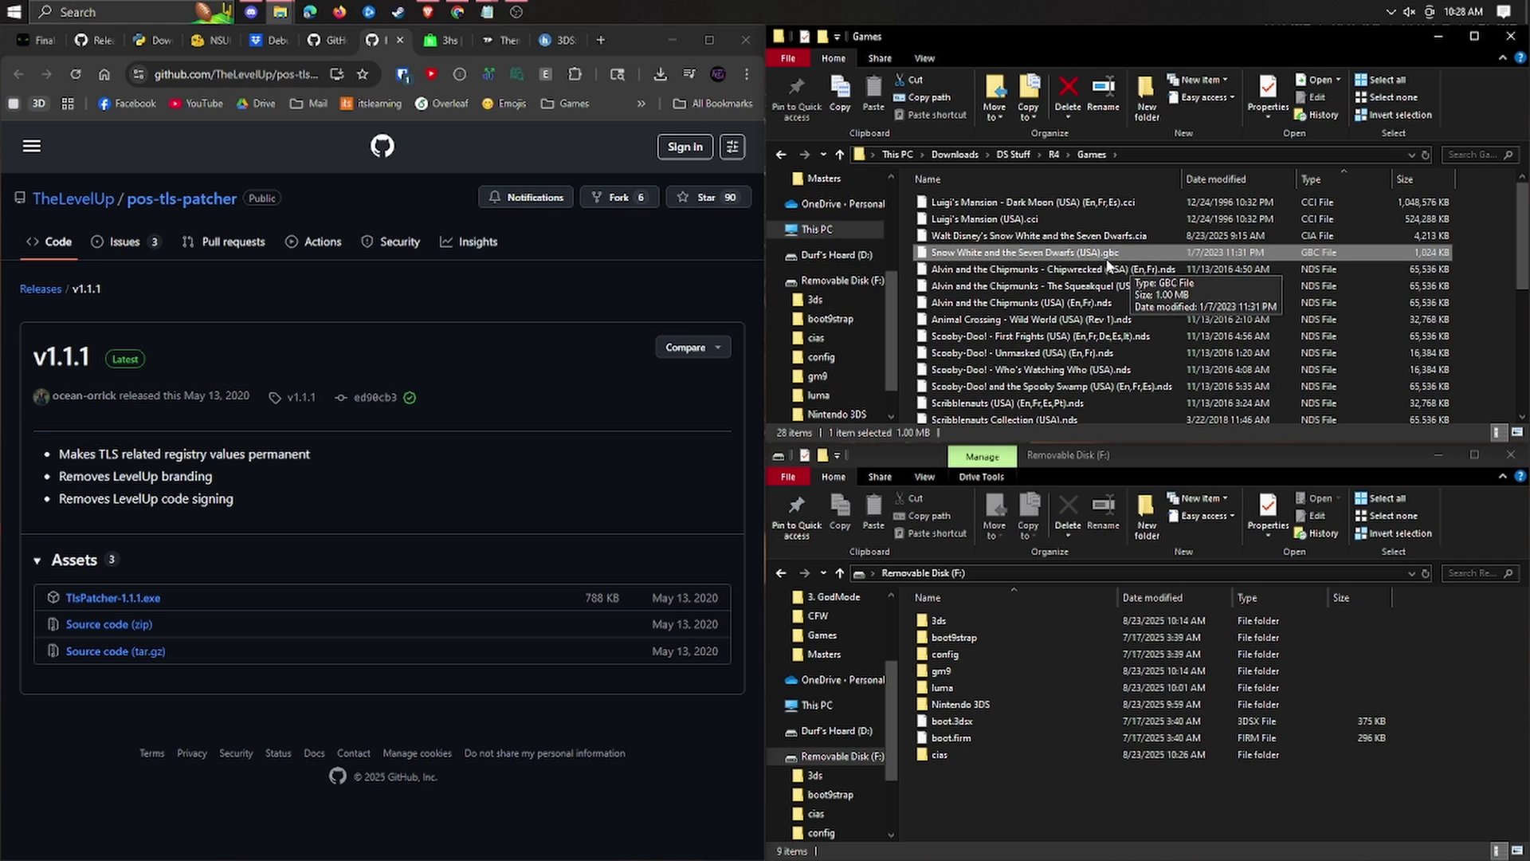
key("alt+Left")
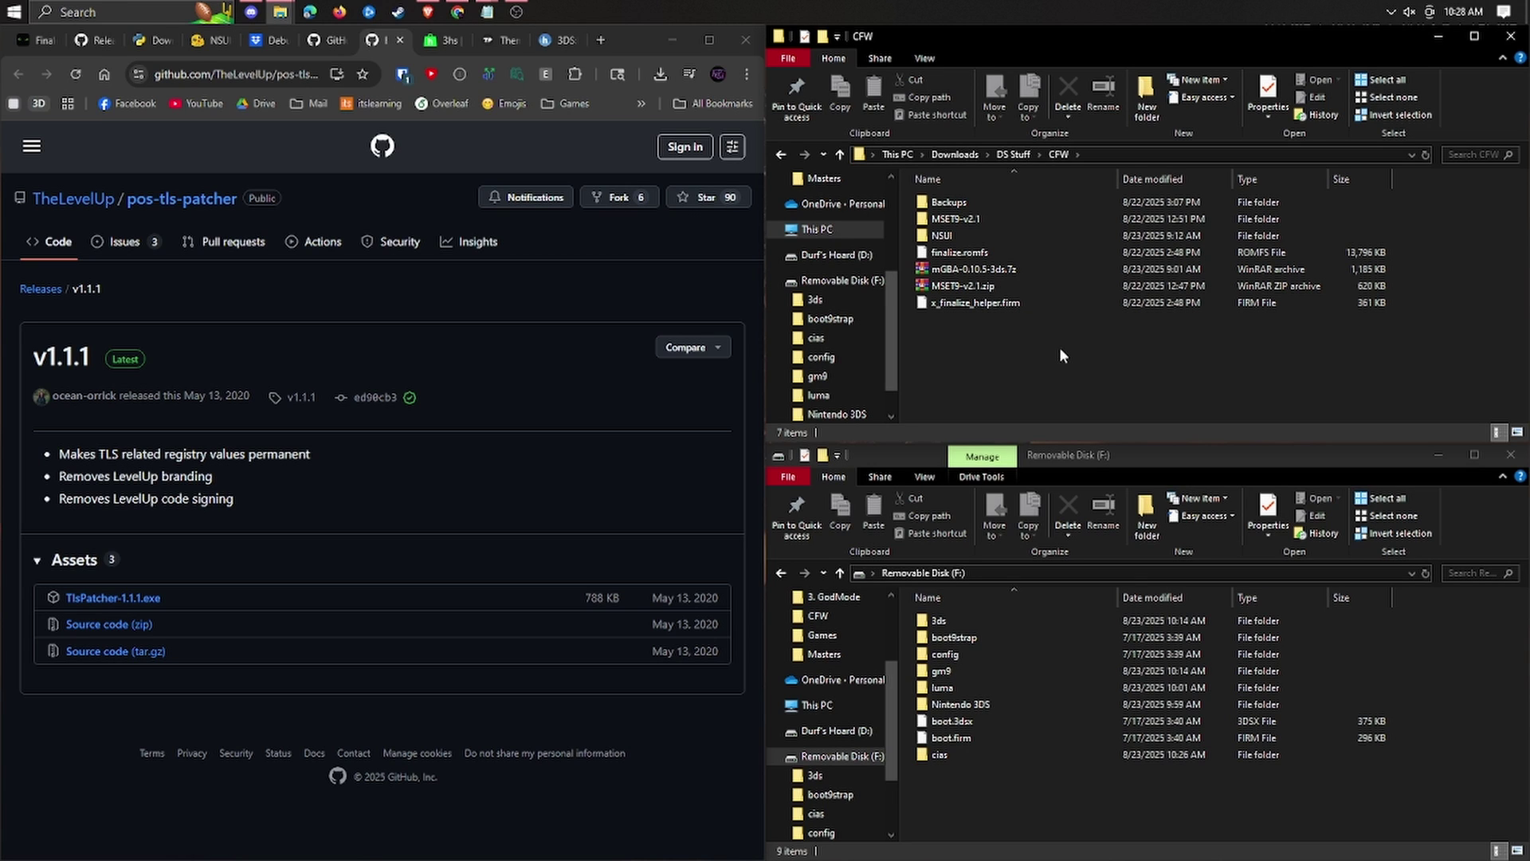
- Launch New Super Ultimate Injector for 3DS from the Debug folder inside CFW's NSUI folder
double_click(1029, 235)
double_click(1011, 202)
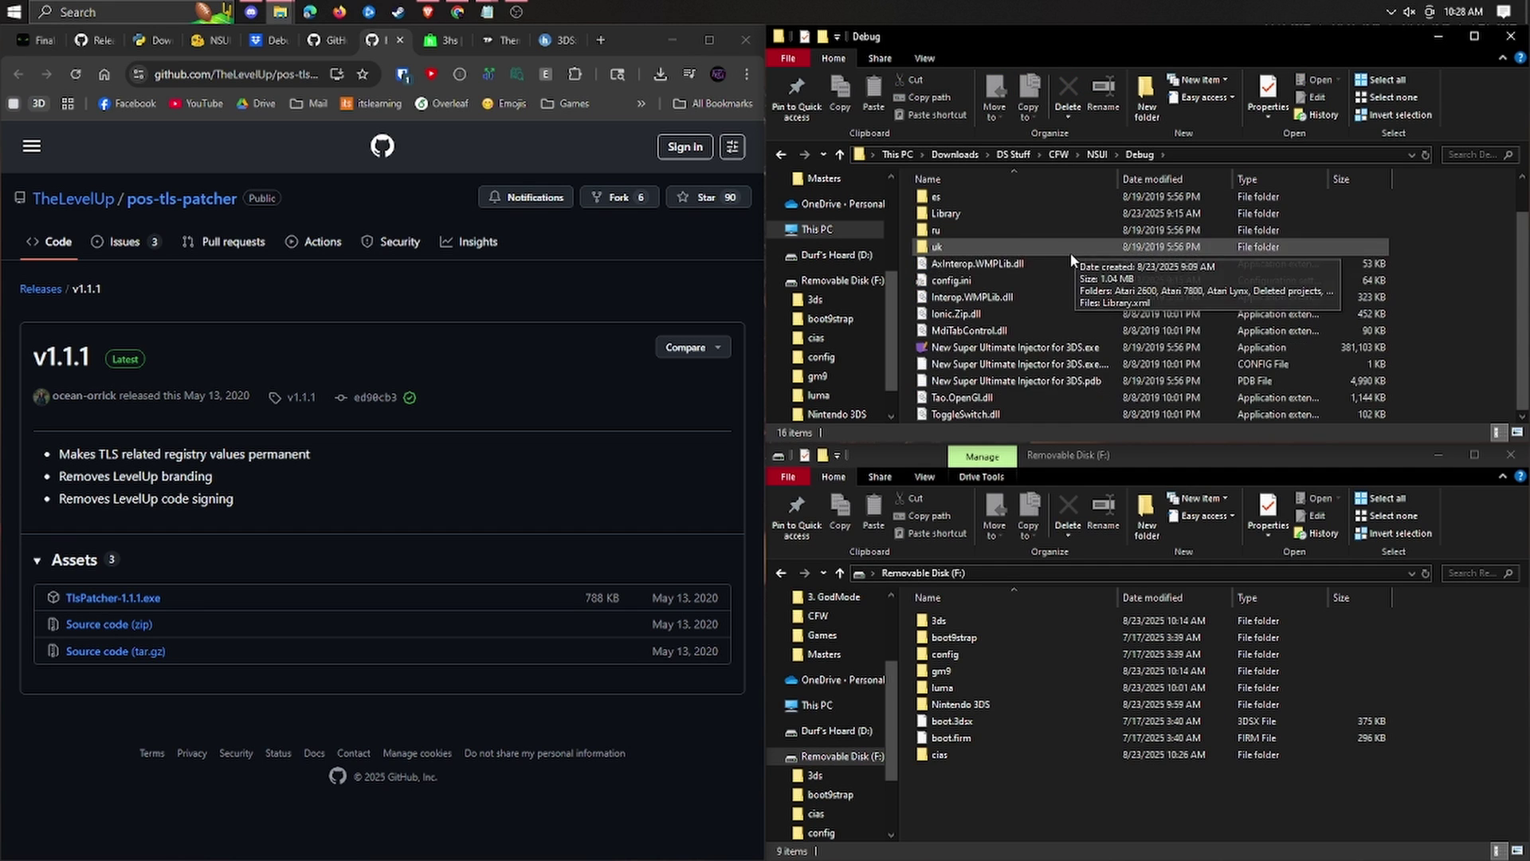
double_click(1006, 386)
left_click(994, 389)
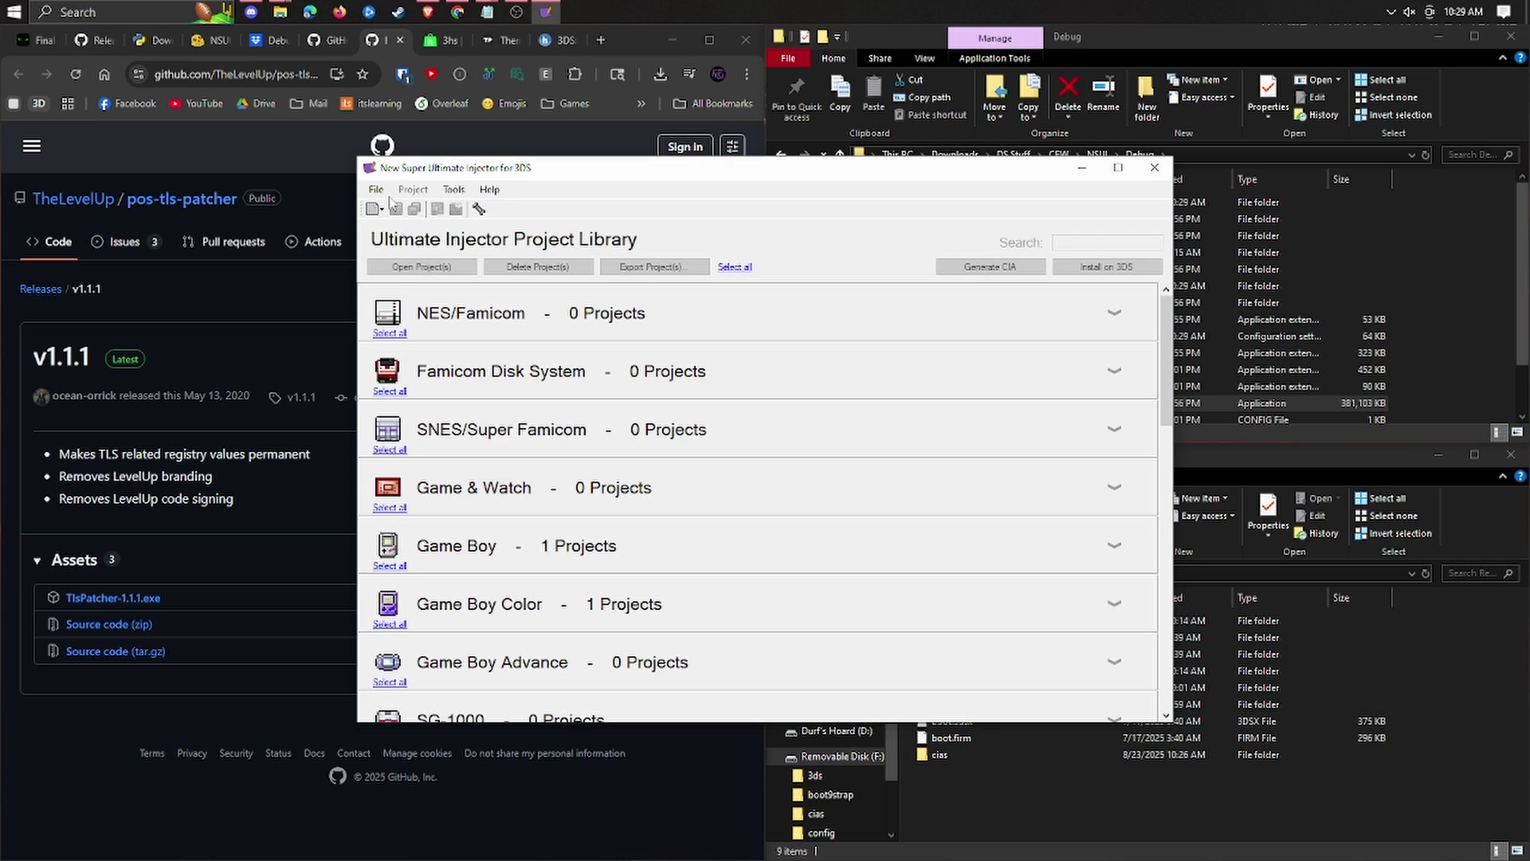
- Create a new Game Boy Color CIA project and load Snow White and the Seven Dwarfs (USA).gbc as its ROM
left_click(375, 189)
mouse_move(458, 208)
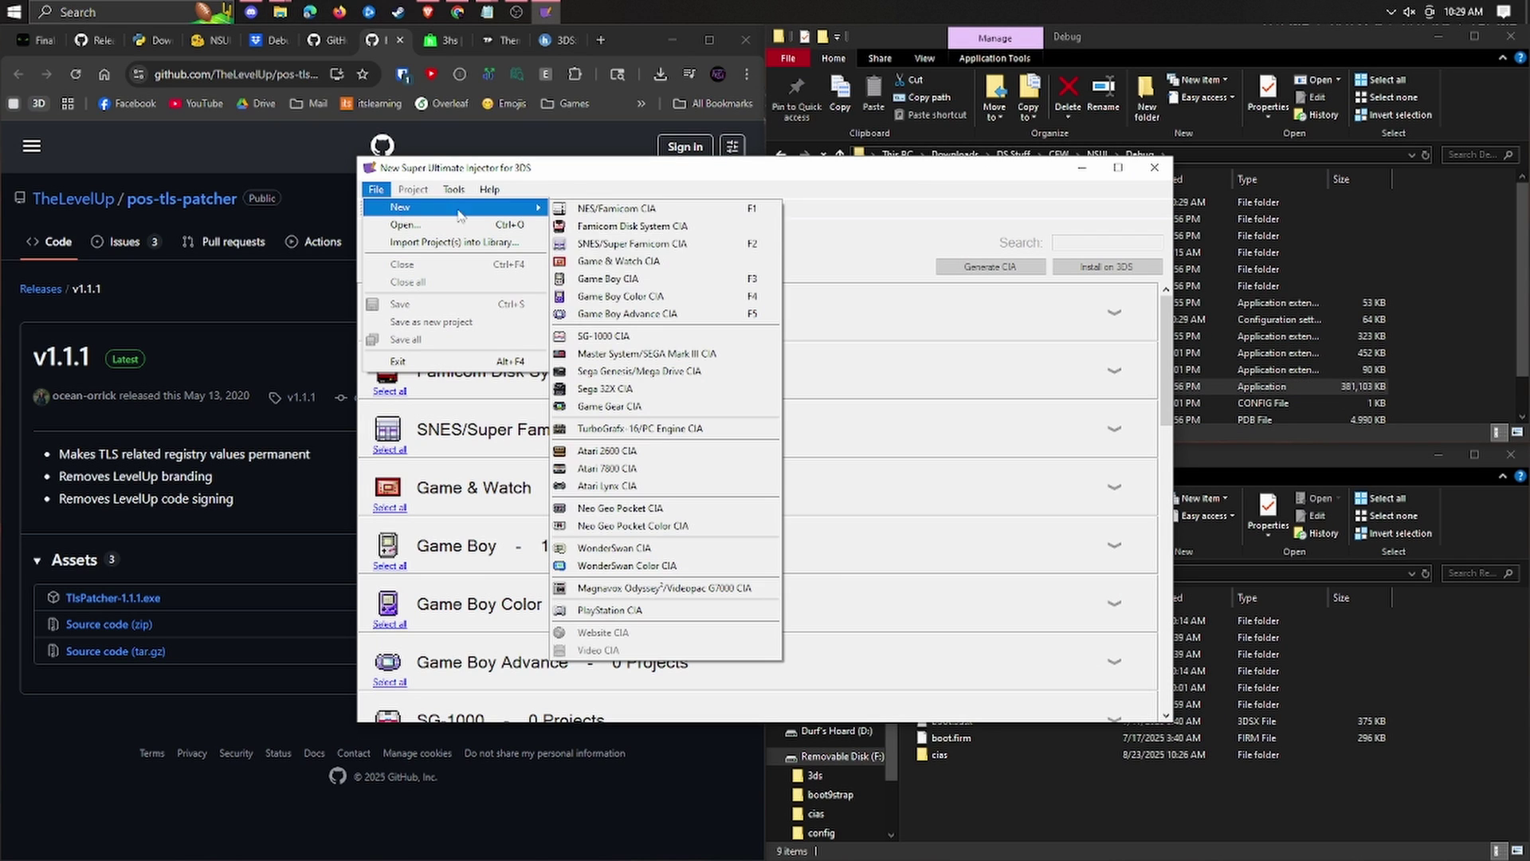
left_click(668, 299)
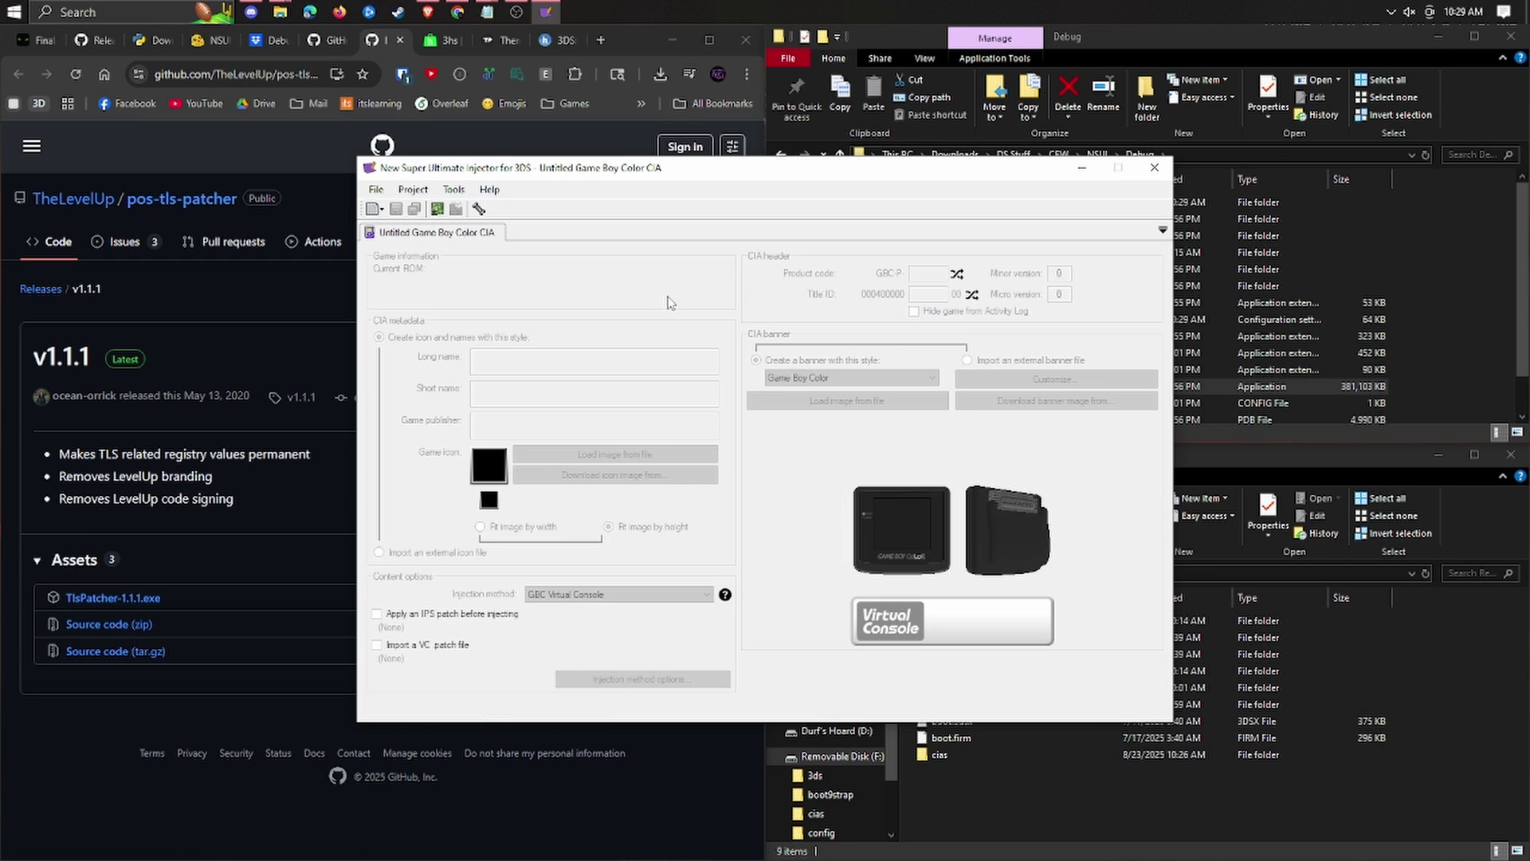
left_click(444, 213)
left_click(636, 294)
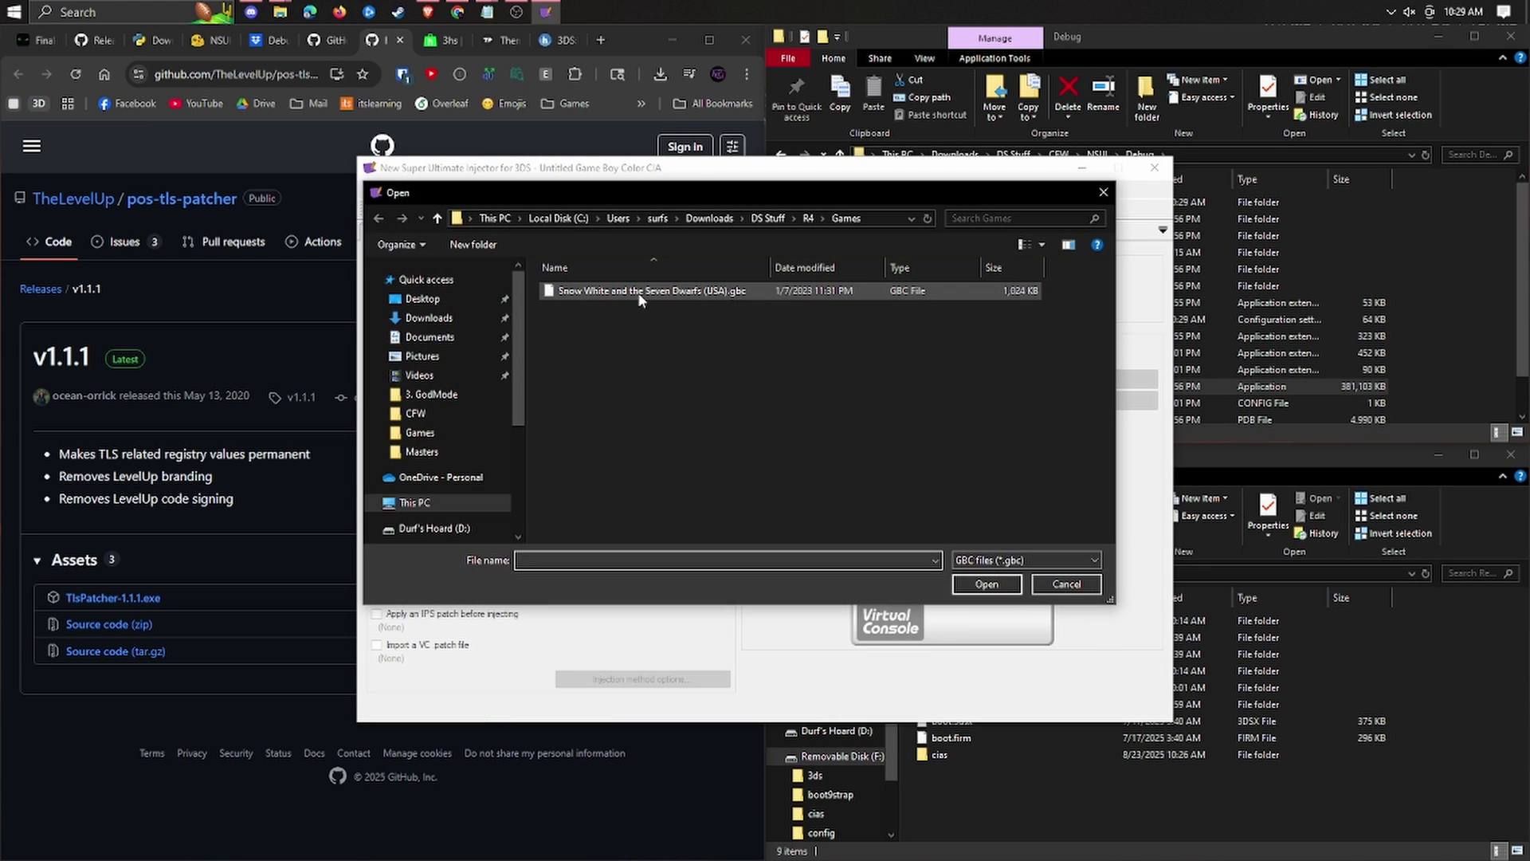
double_click(640, 299)
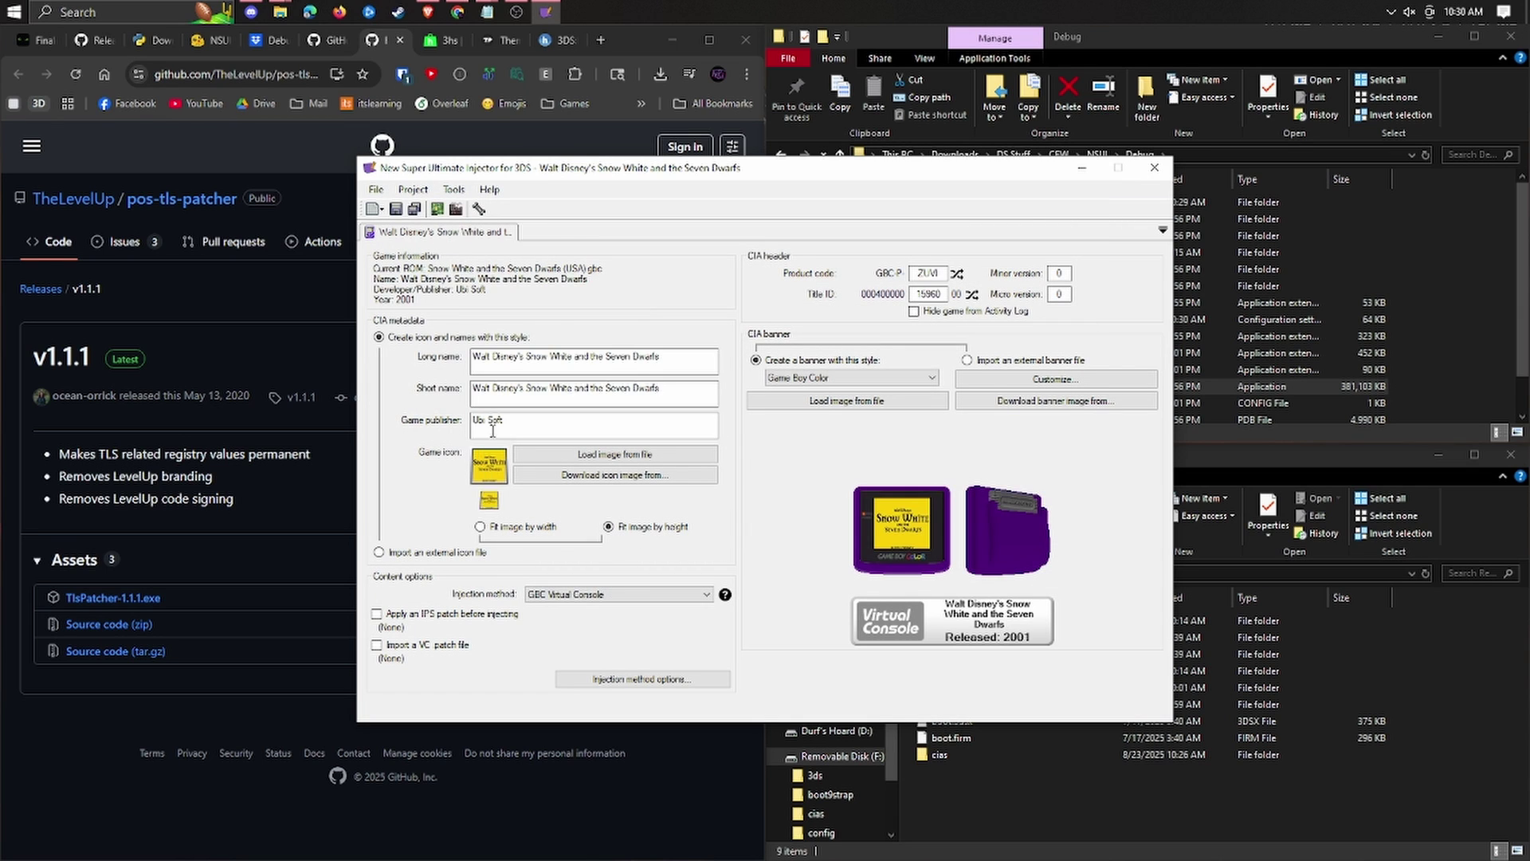
- Set the game publisher to Ubisoft and shorten the CIA's short name to Snow White and the Seven Dwarfs
key("BackSpace")
key("BackSpace")
key("BackSpace")
key("BackSpace")
key("BackSpace")
type("soft")
left_click(528, 389)
left_click_drag(528, 390, 396, 398)
key("BackSpace")
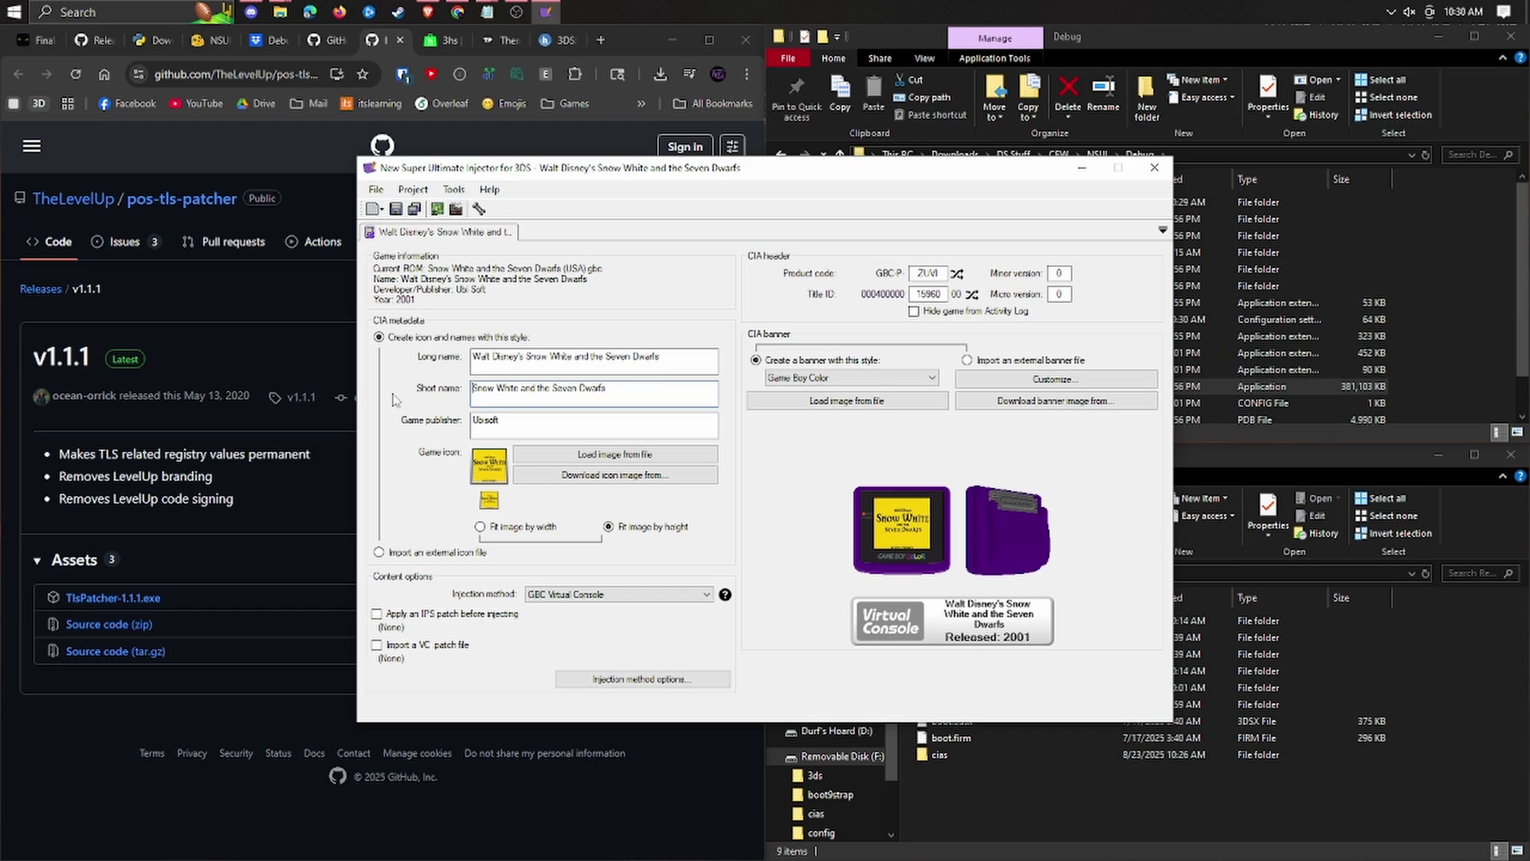
- Check the CIA export's save location without exporting, and close the injector with the project changes saved
left_click(456, 209)
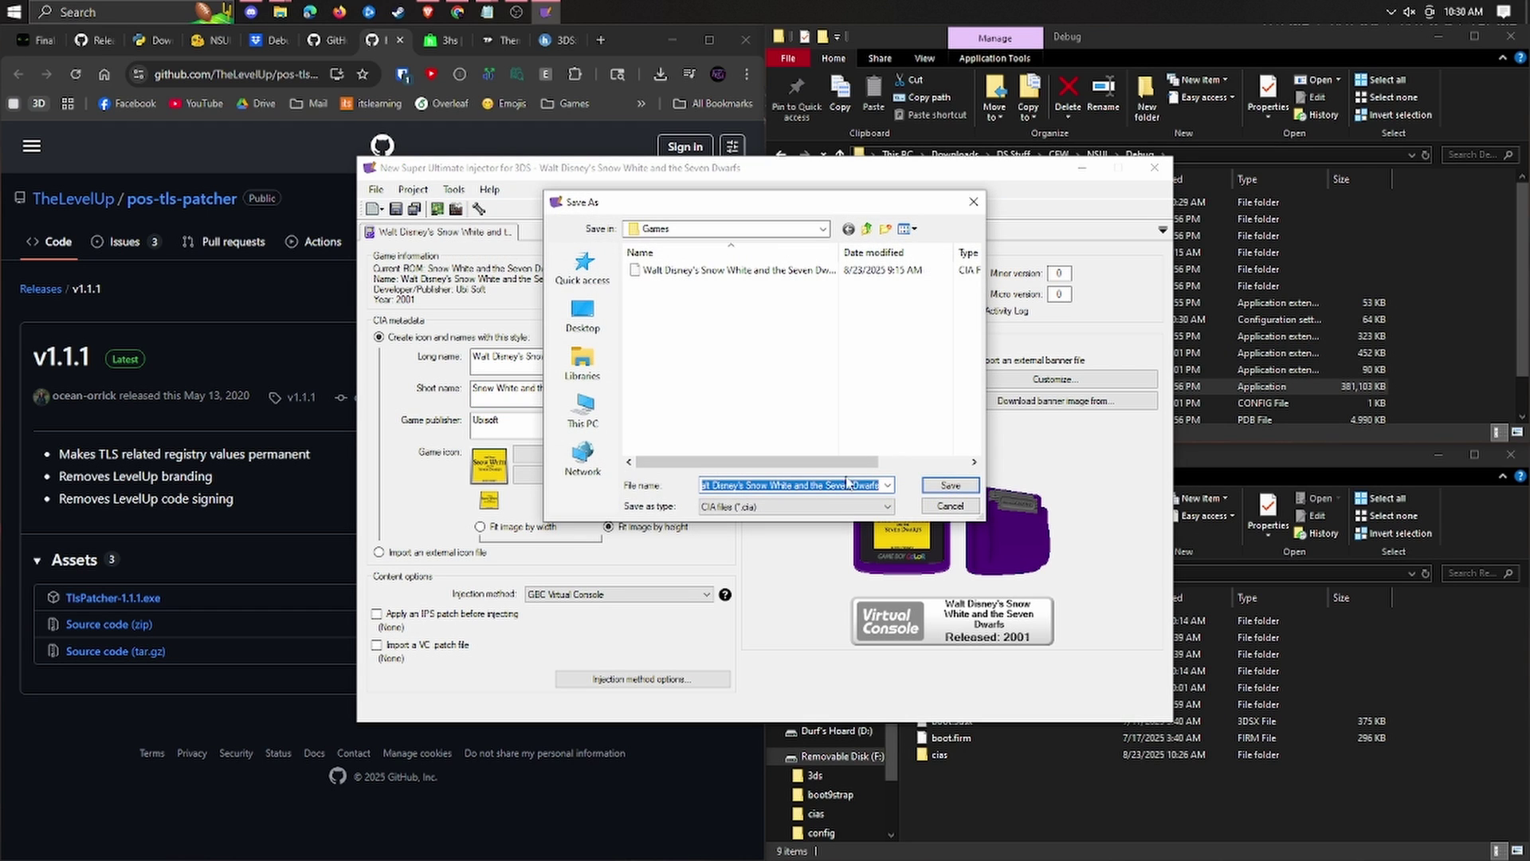
left_click(950, 505)
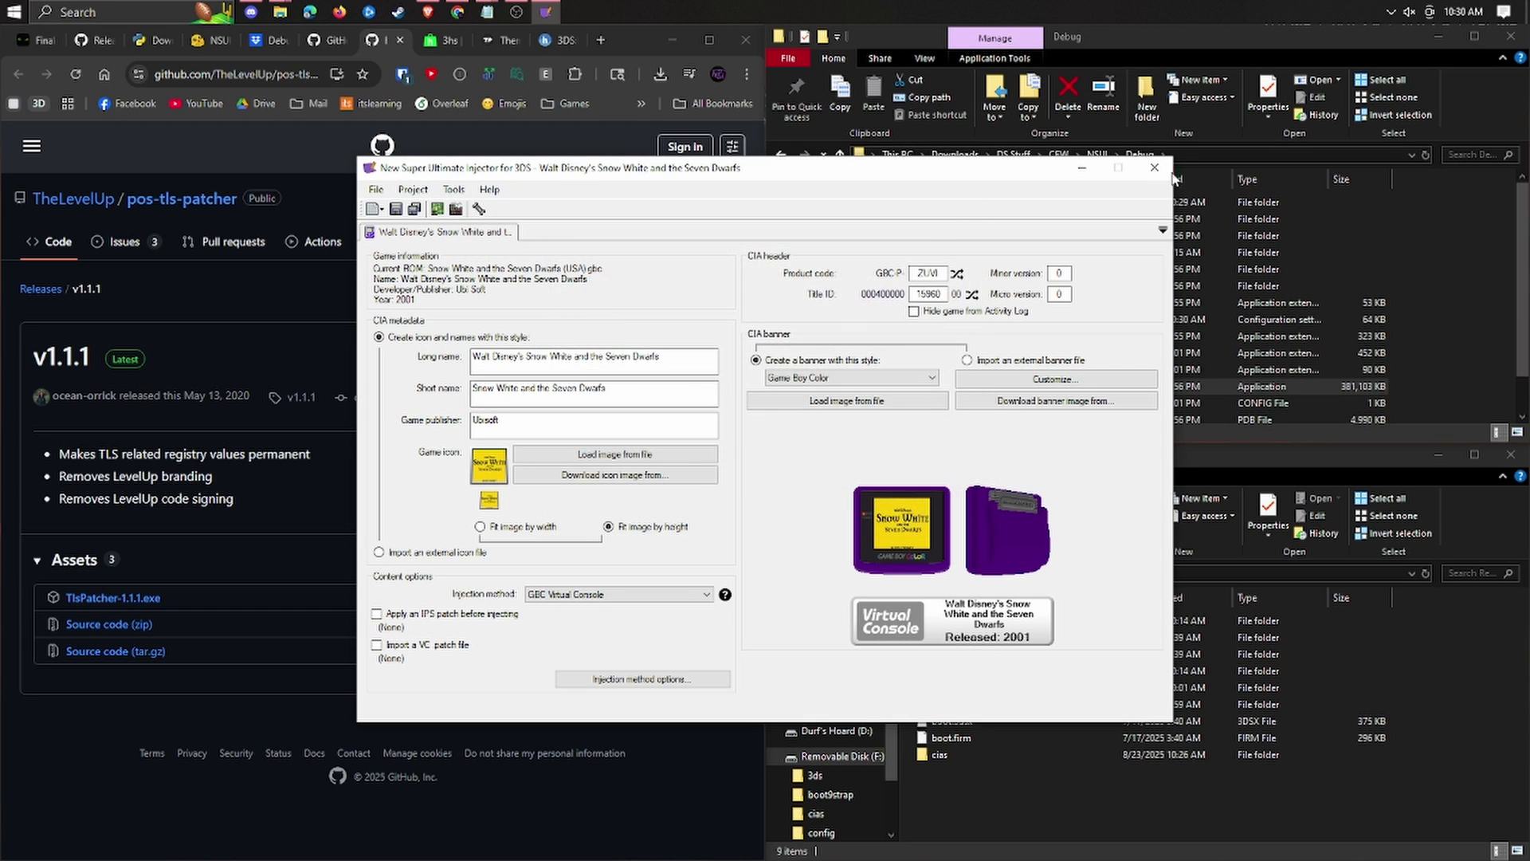
left_click(1162, 177)
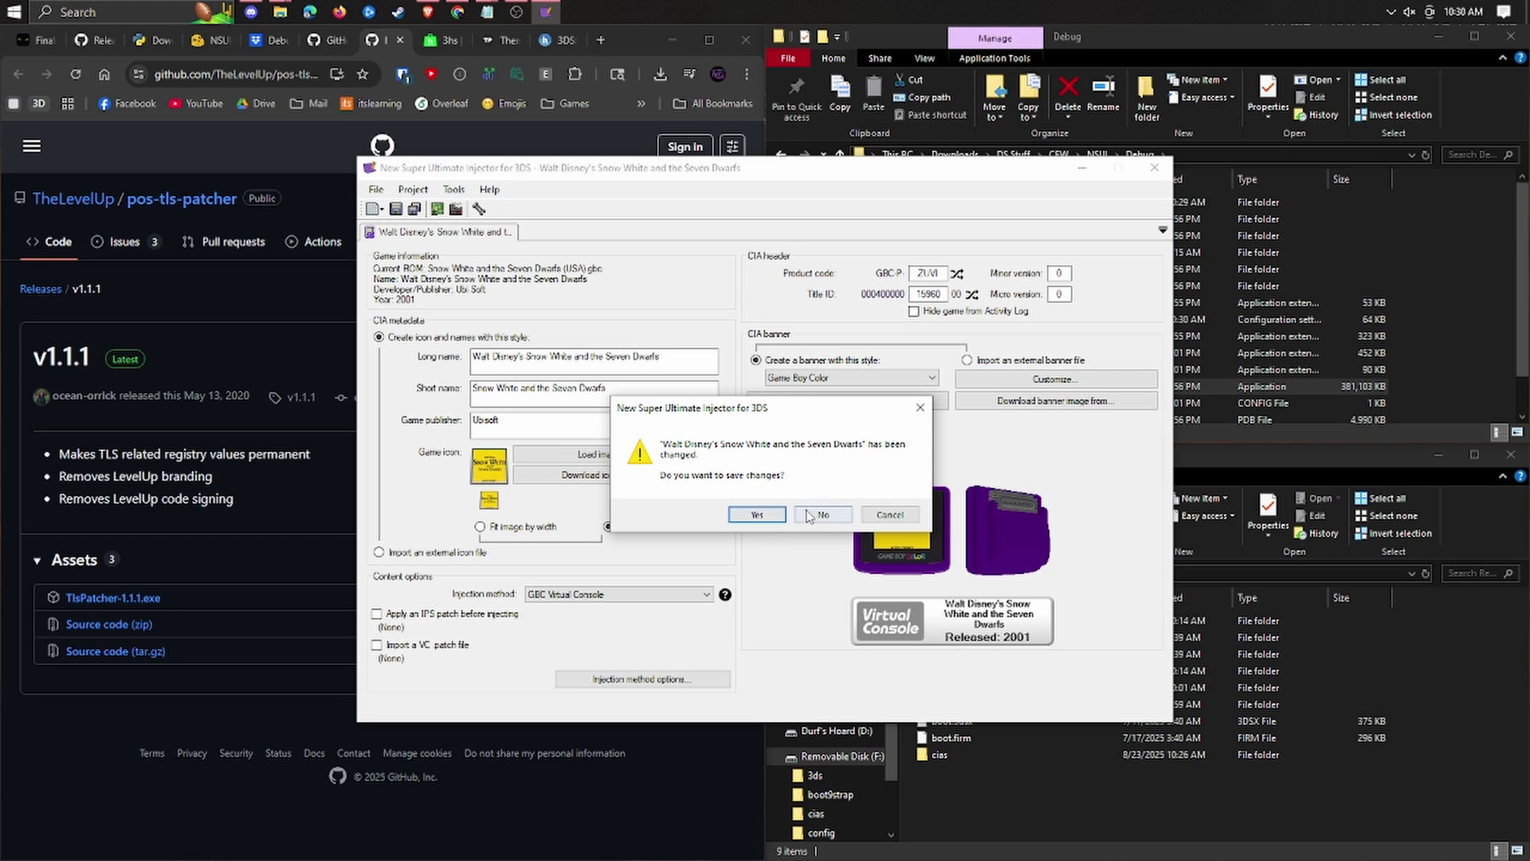
left_click(754, 517)
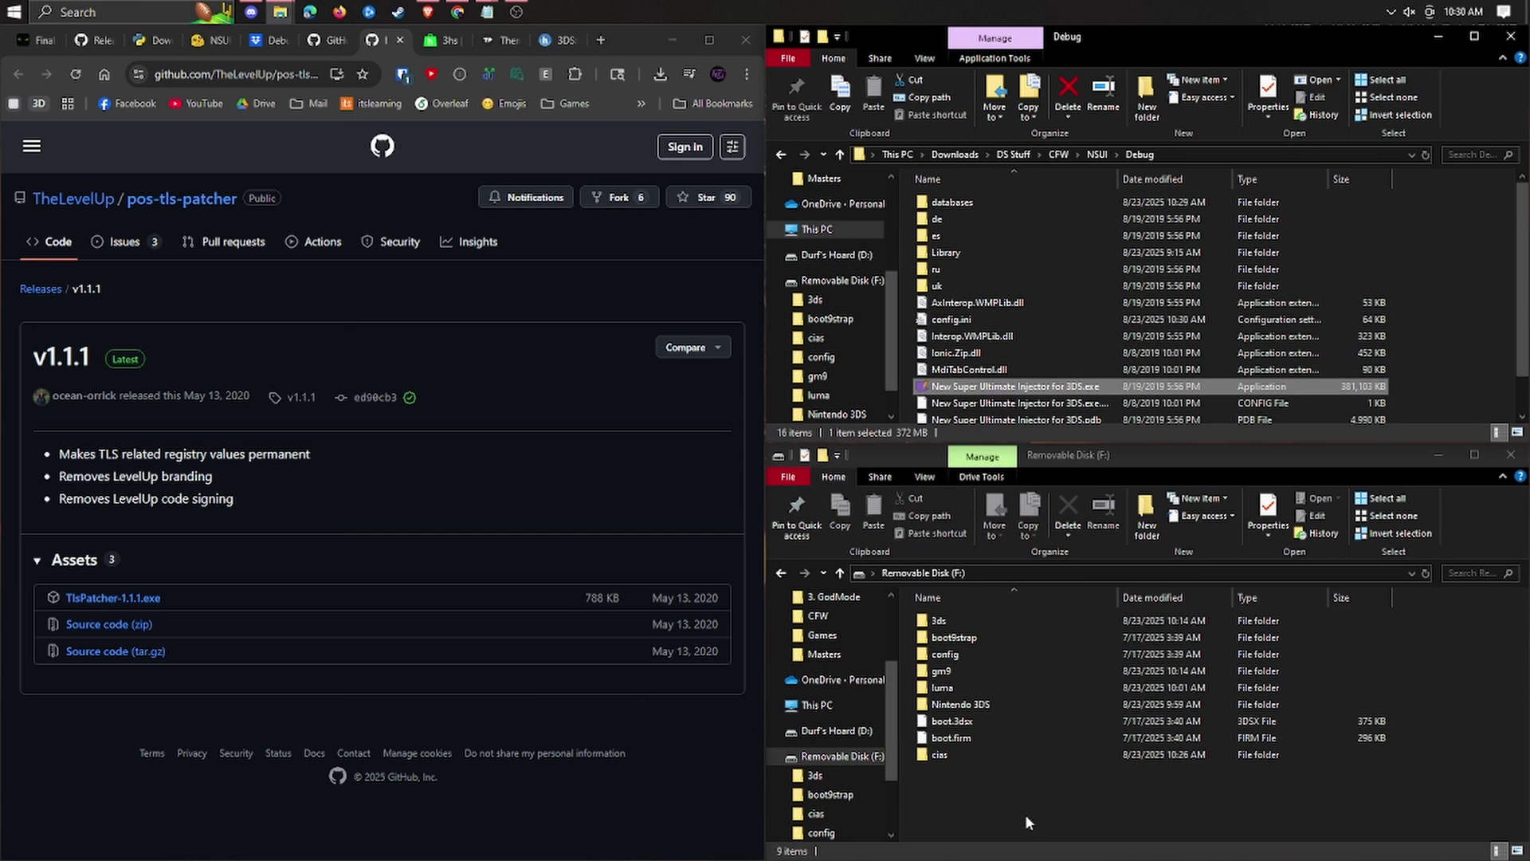
- Copy Walt Disney's Snow White and the Seven Dwarfs.cia from R4\Games into the cias folder on Removable Disk (F:) and eject the disk
left_click(1014, 154)
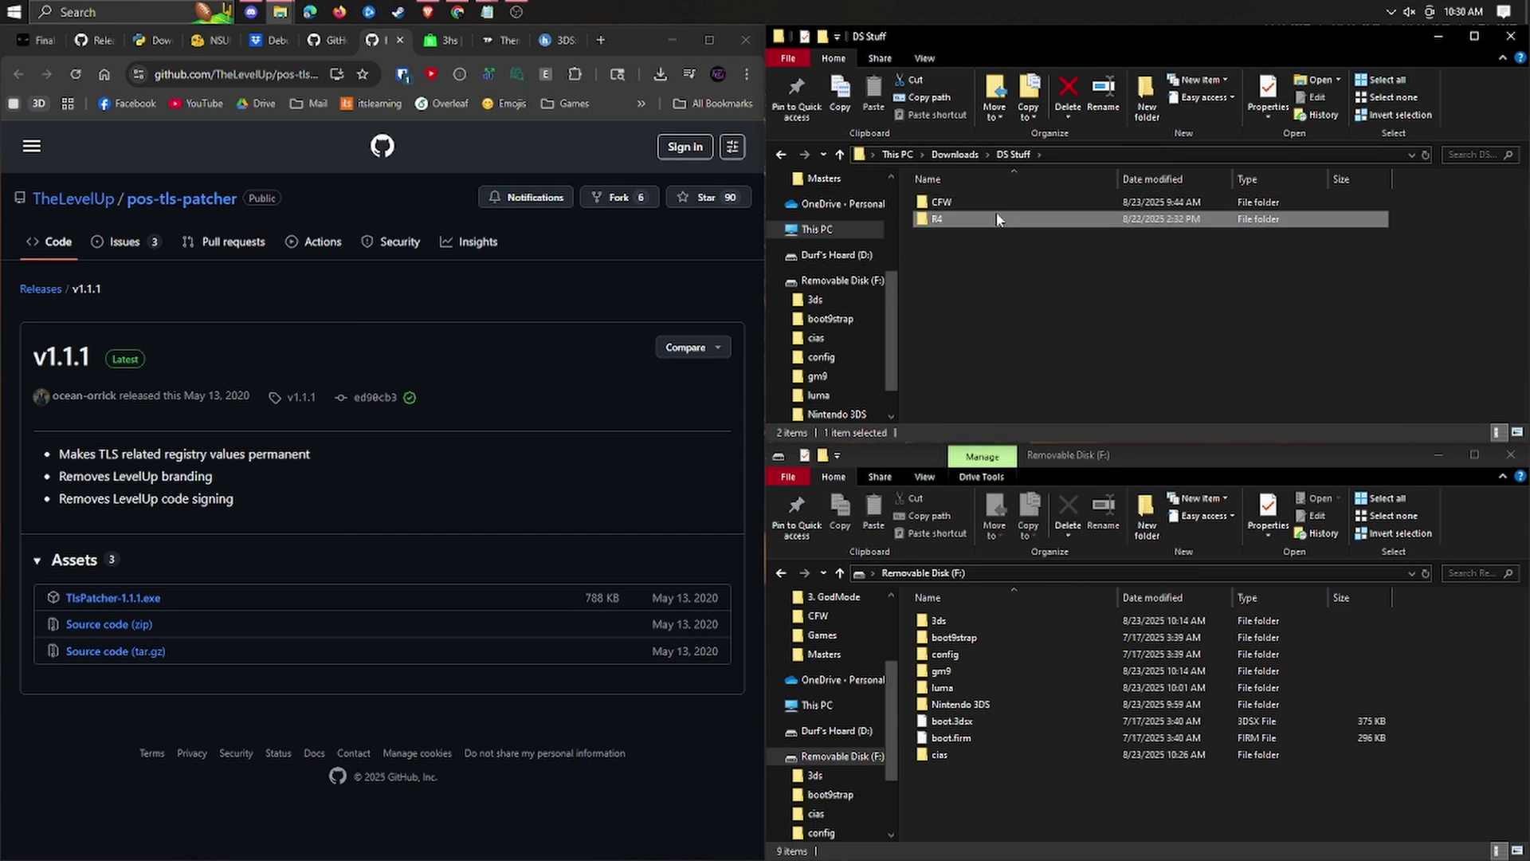
double_click(996, 212)
double_click(998, 231)
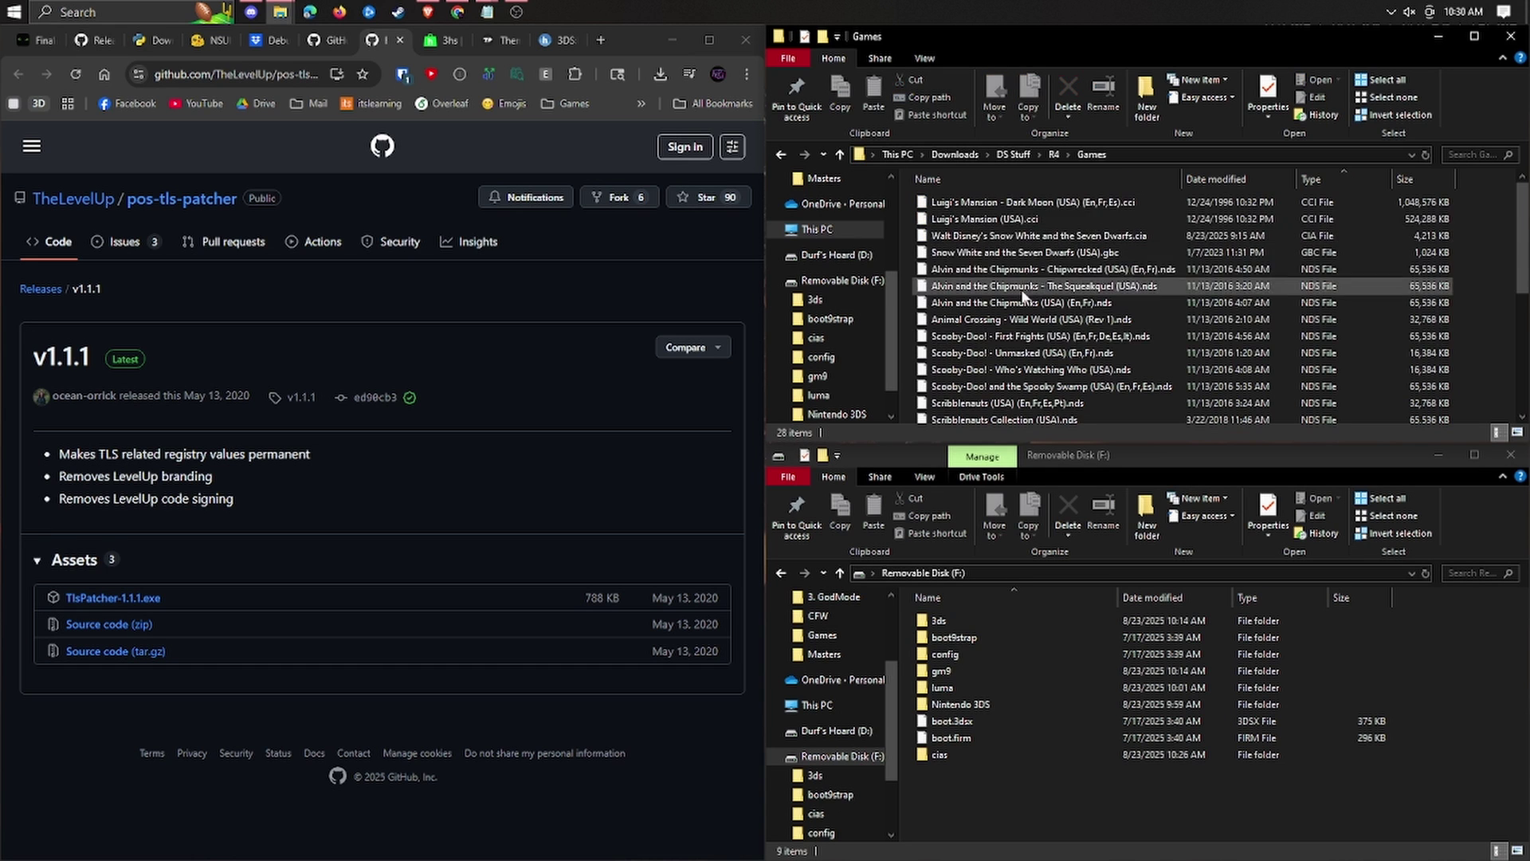
left_click(1100, 238)
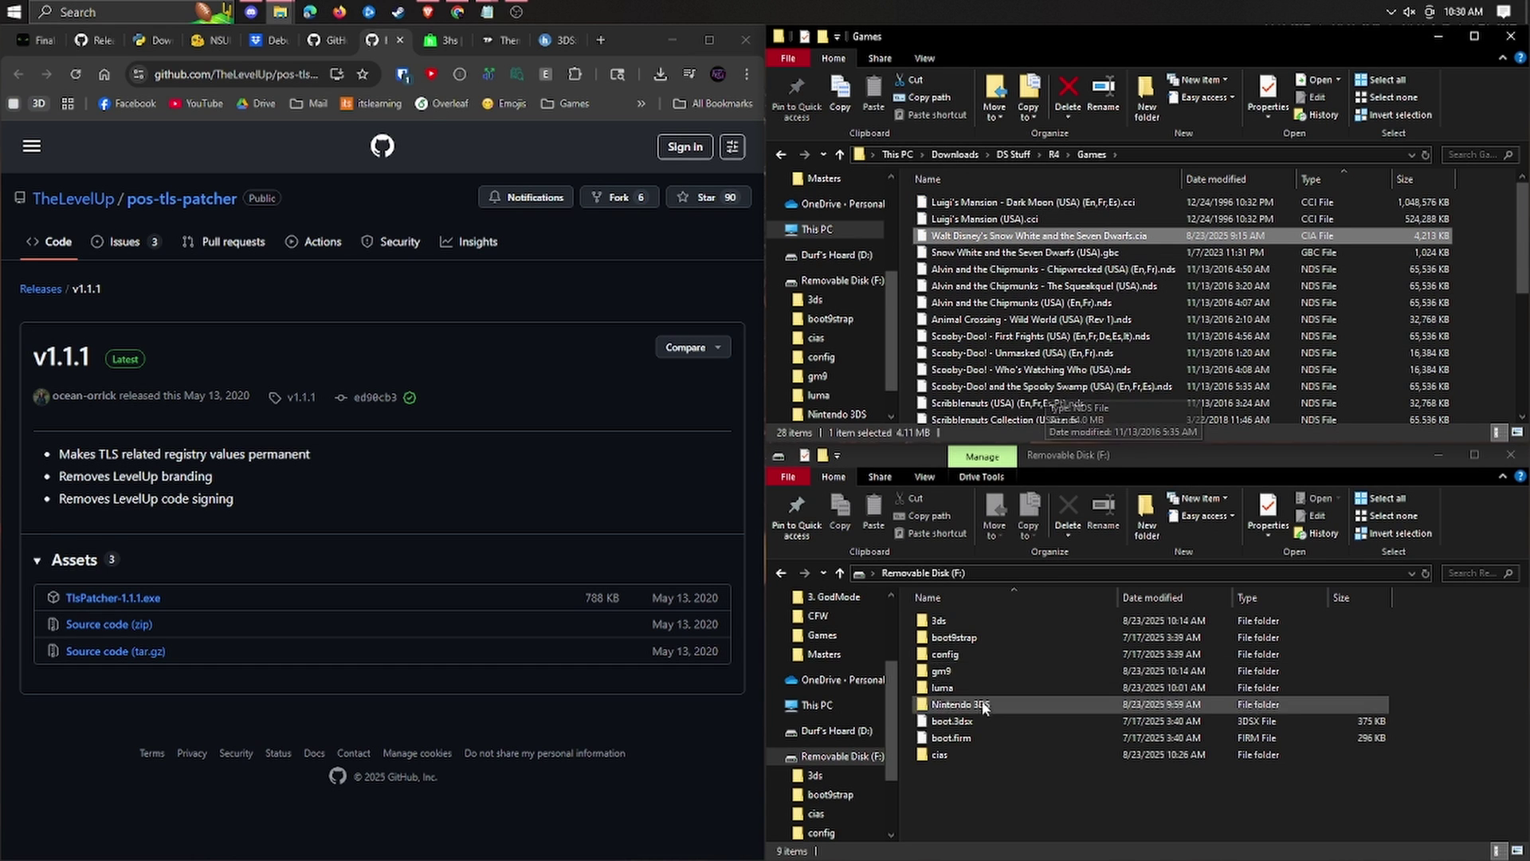
left_click_drag(1060, 238, 985, 756)
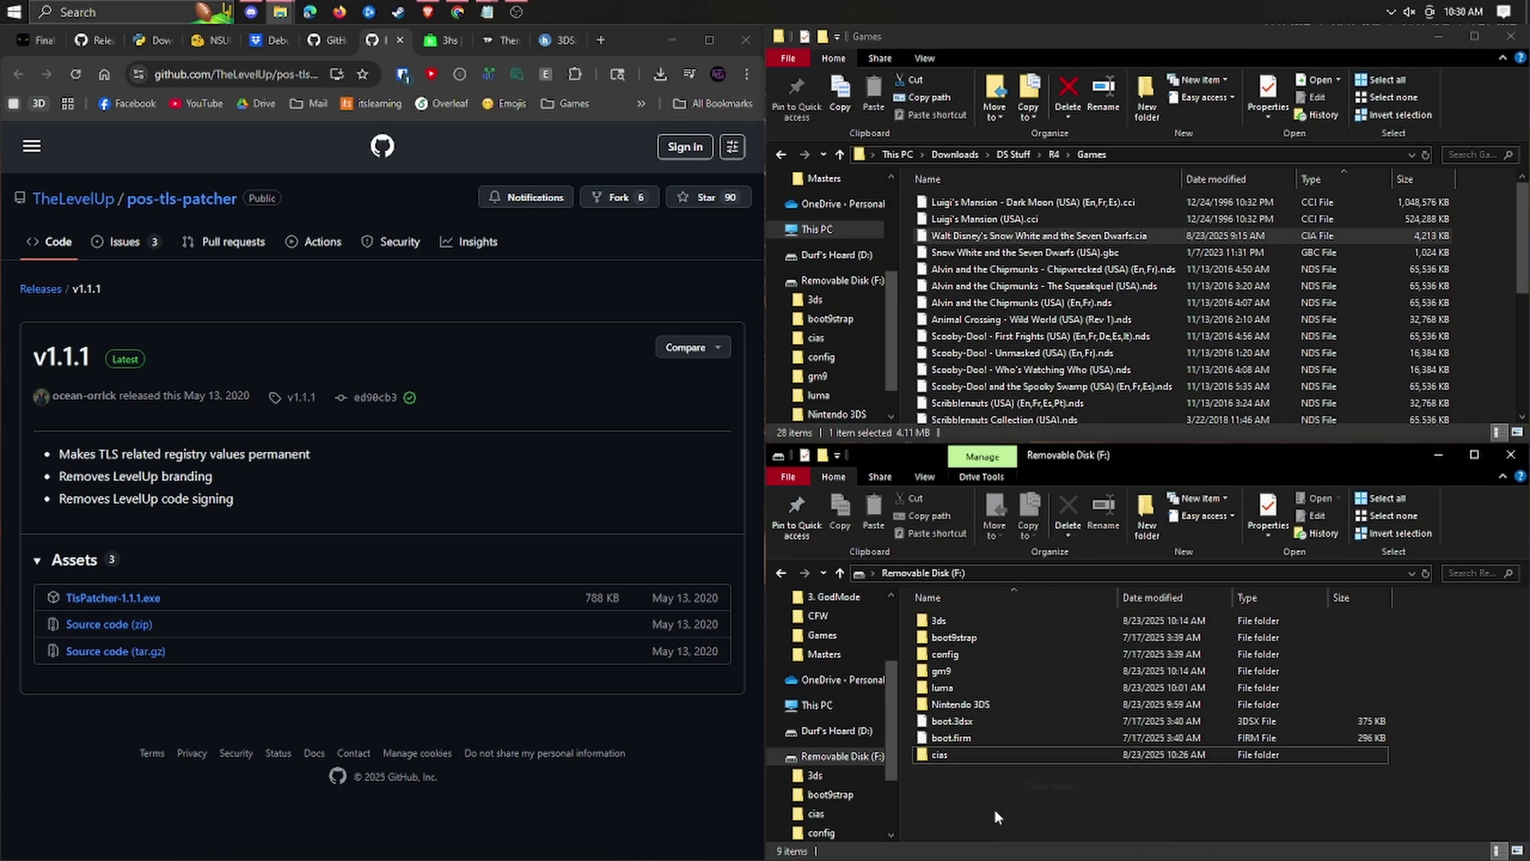
left_click(1387, 12)
left_click(1385, 127)
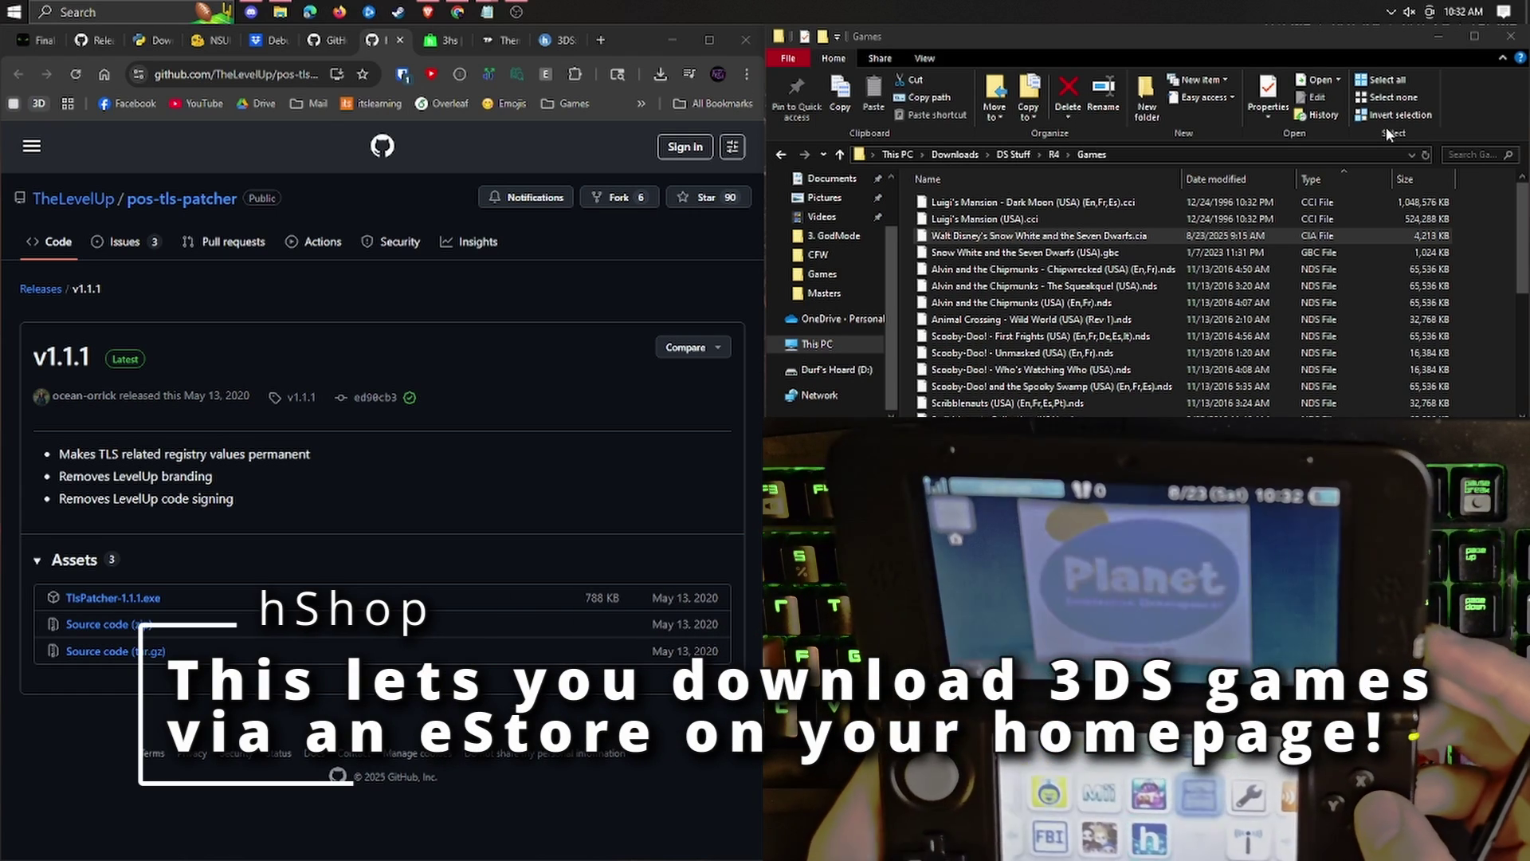
- Review the hShop page on 3hs, including its features and how to get started
left_click(438, 40)
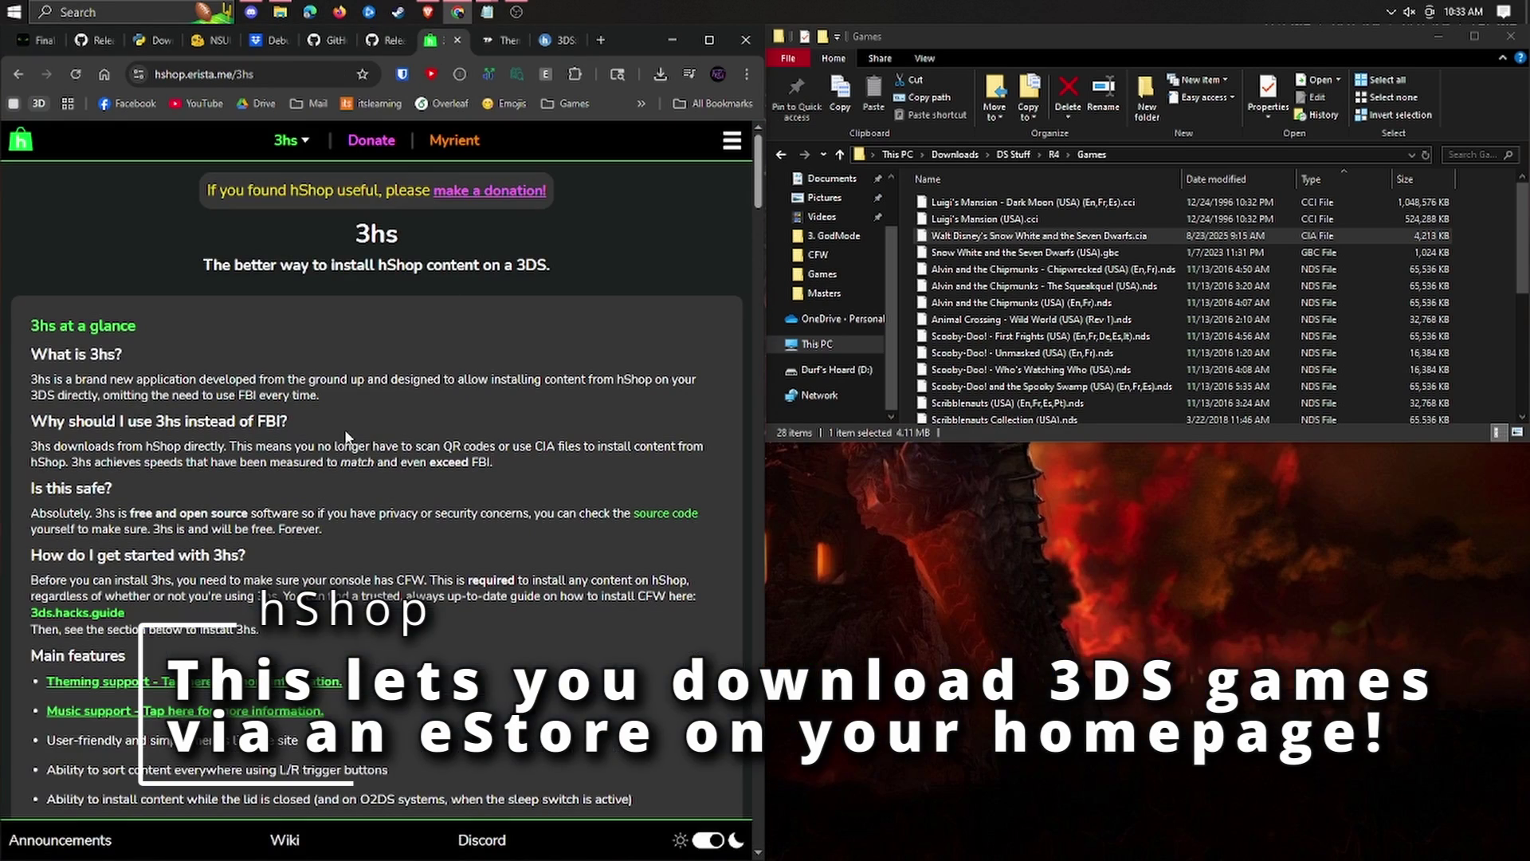
scroll(335, 598, "down", 12)
scroll(451, 469, "up", 1)
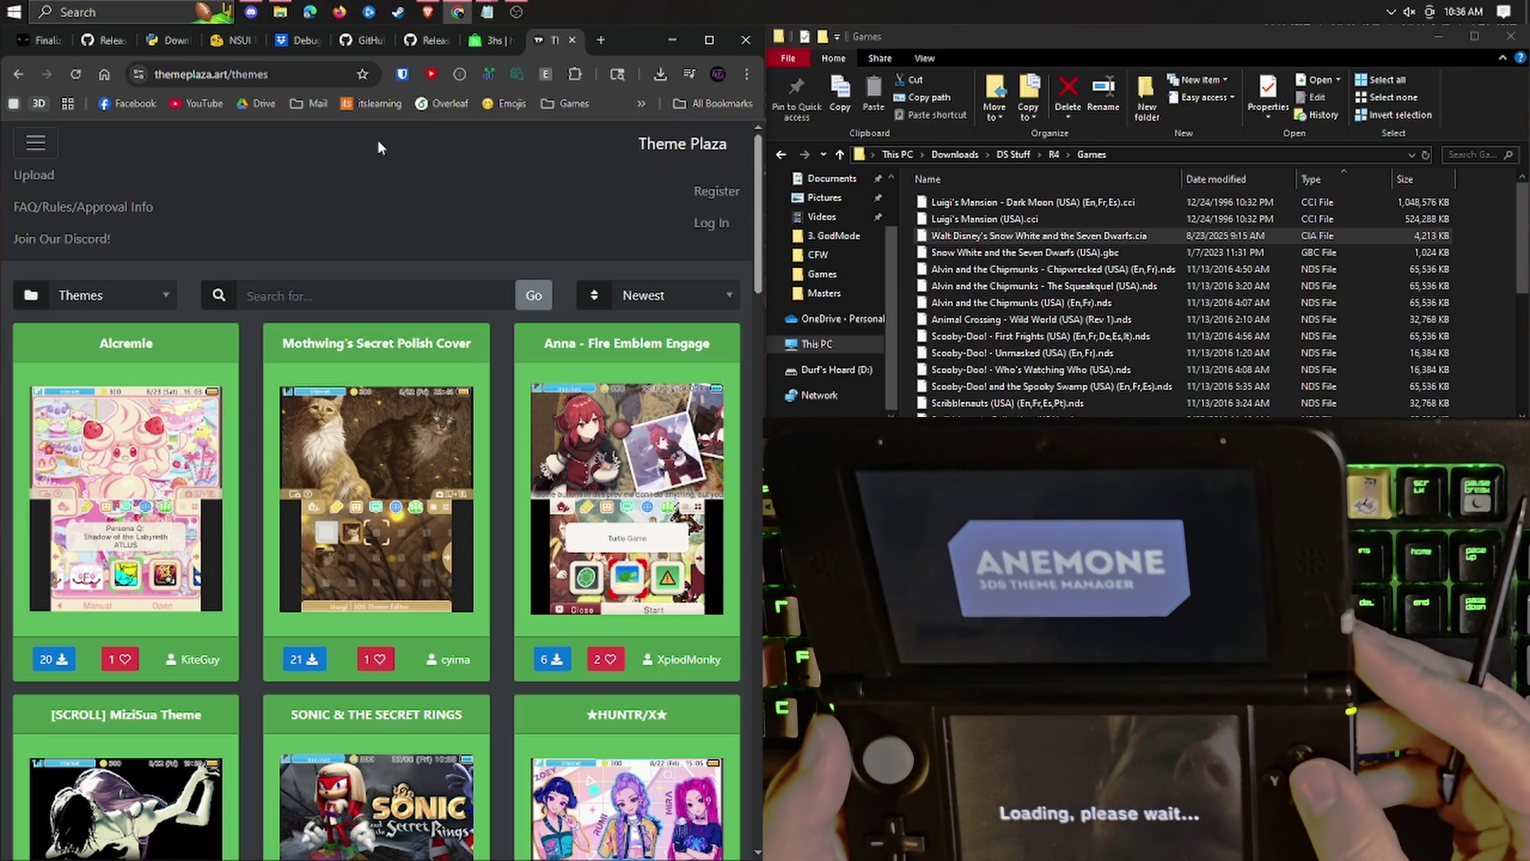
- Sort Theme Plaza's themes by Most Downloaded and bring up the QR code on the Pixel Cyber Punk theme page
mouse_move(709, 416)
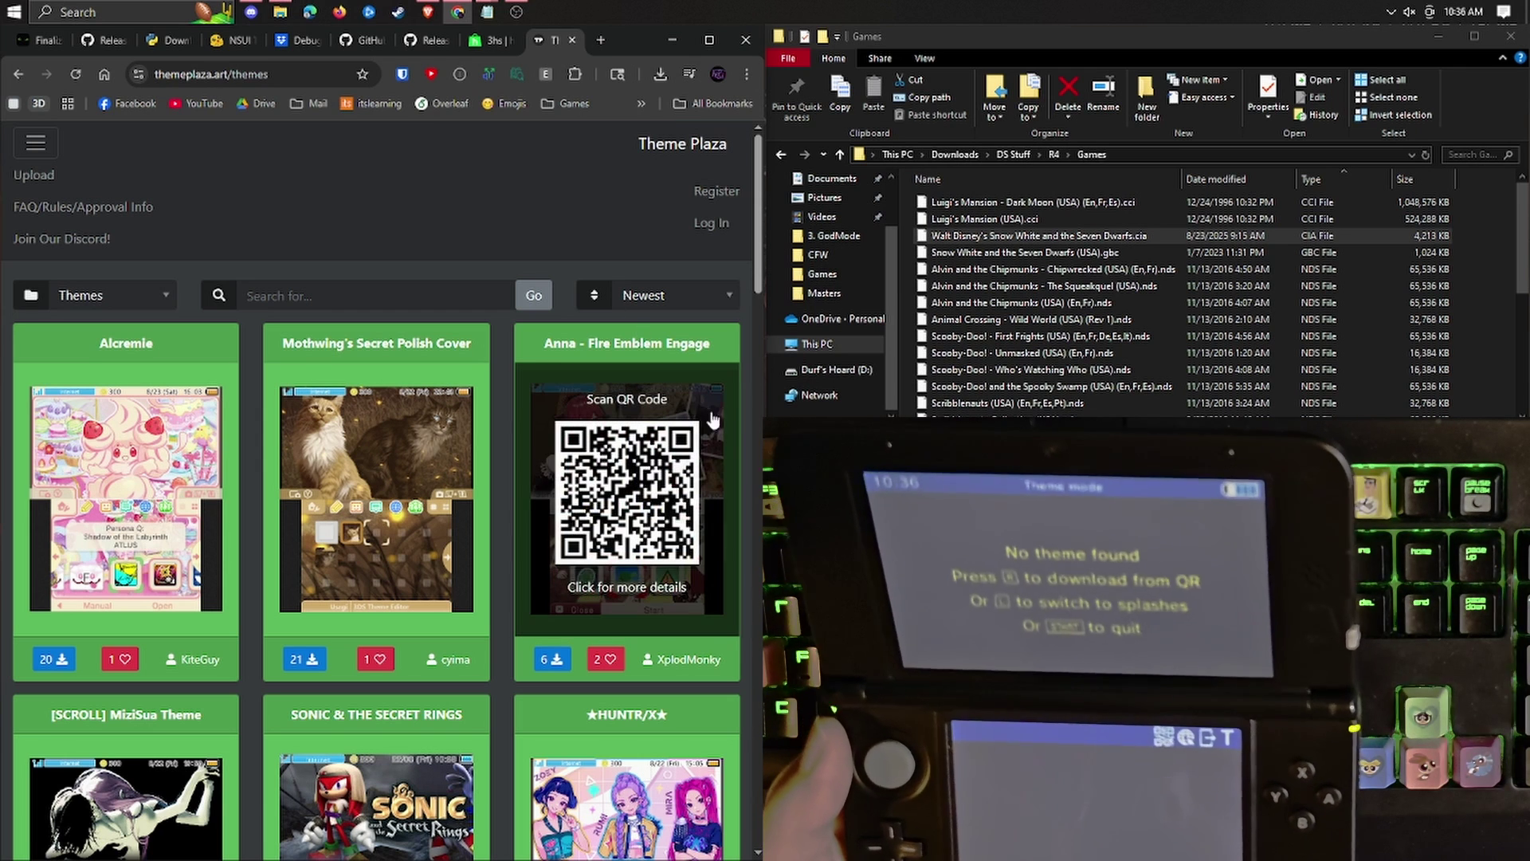
left_click(671, 295)
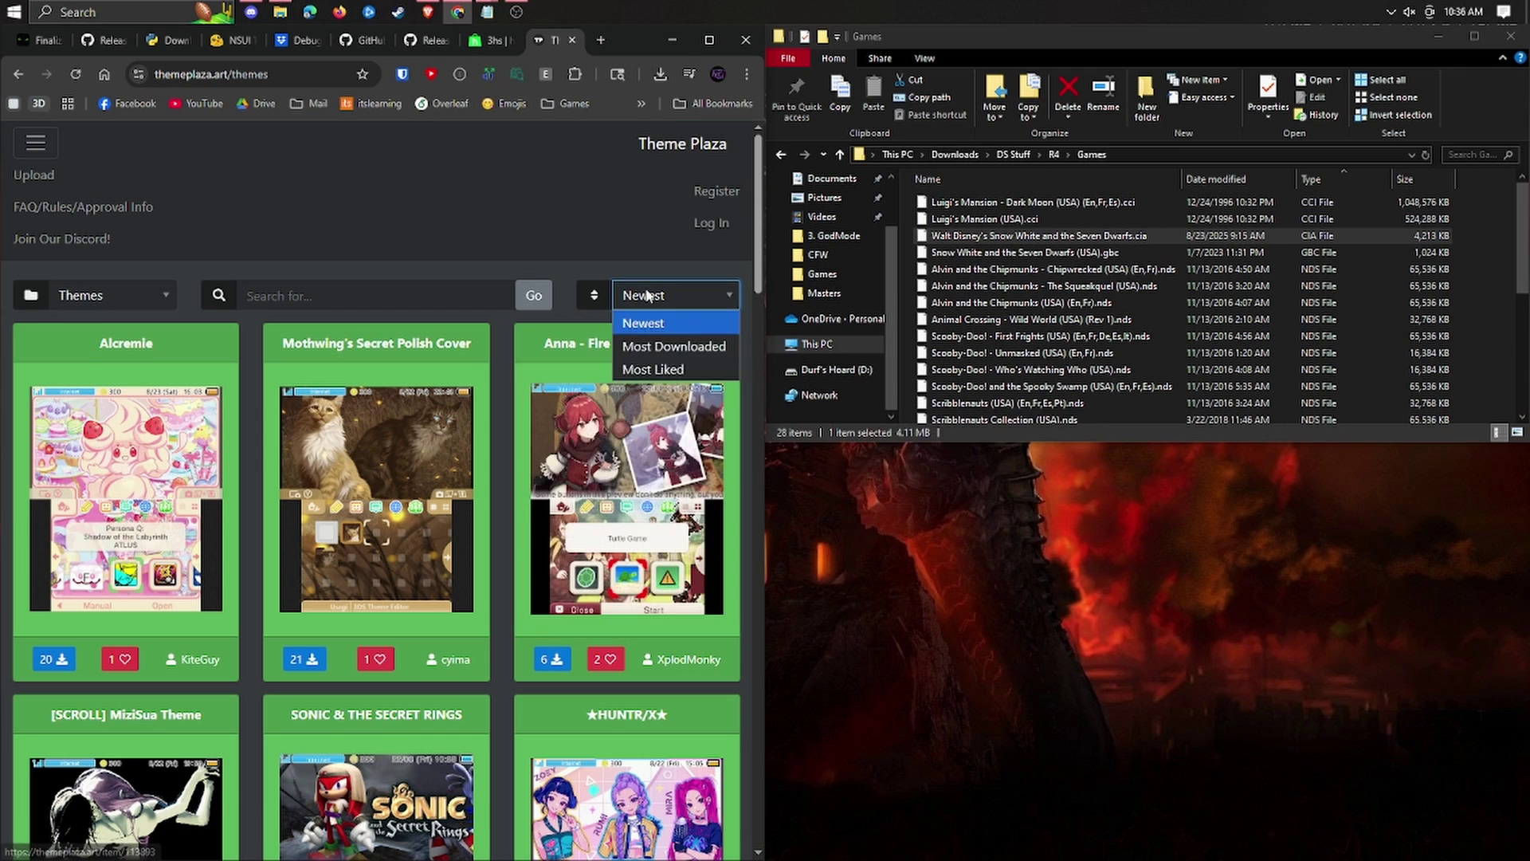
left_click(673, 345)
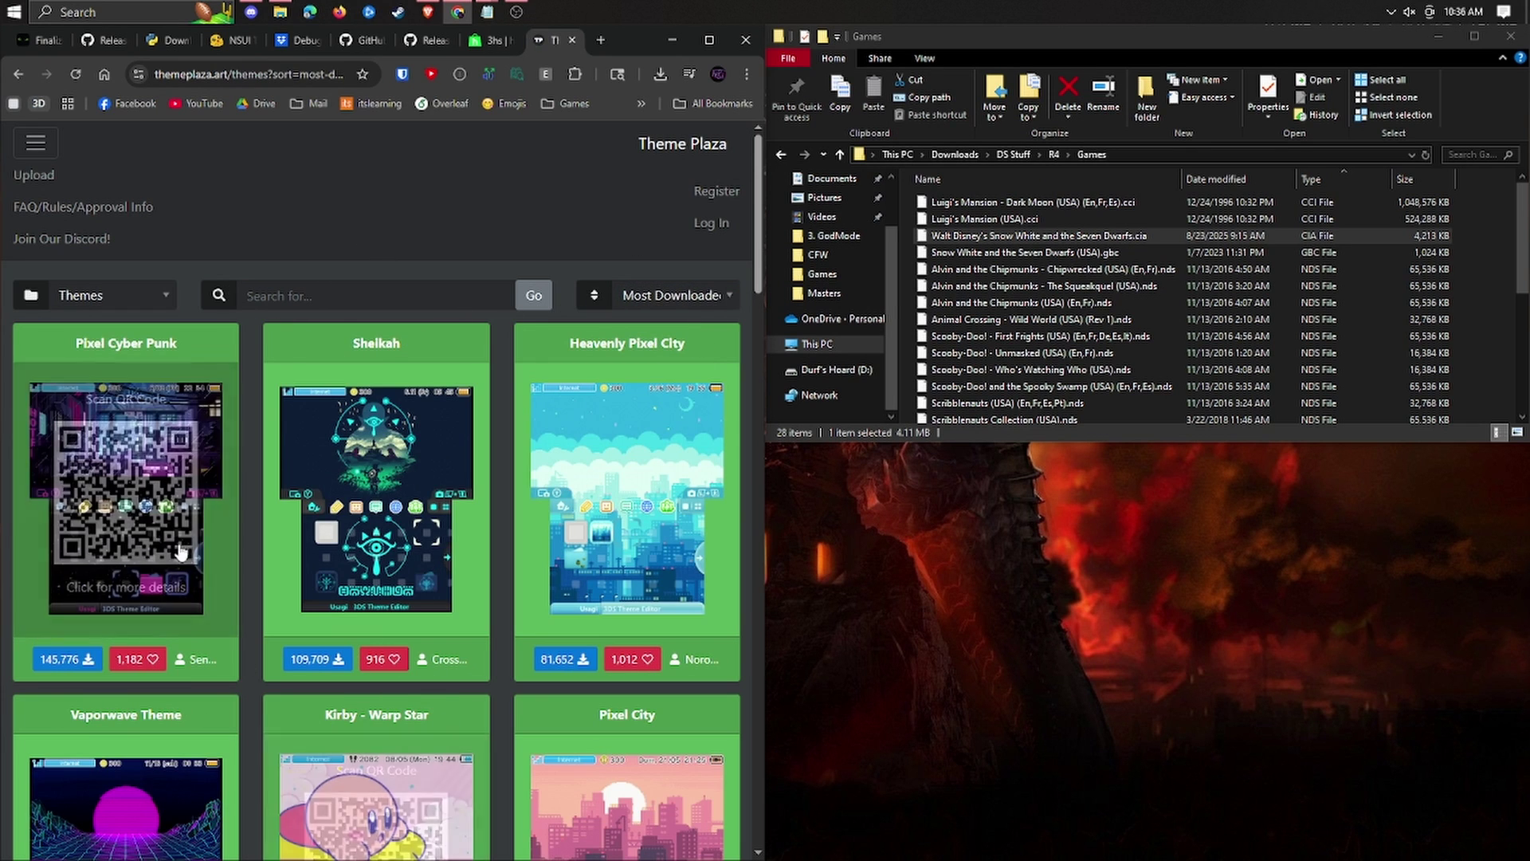
left_click(220, 489)
mouse_move(315, 473)
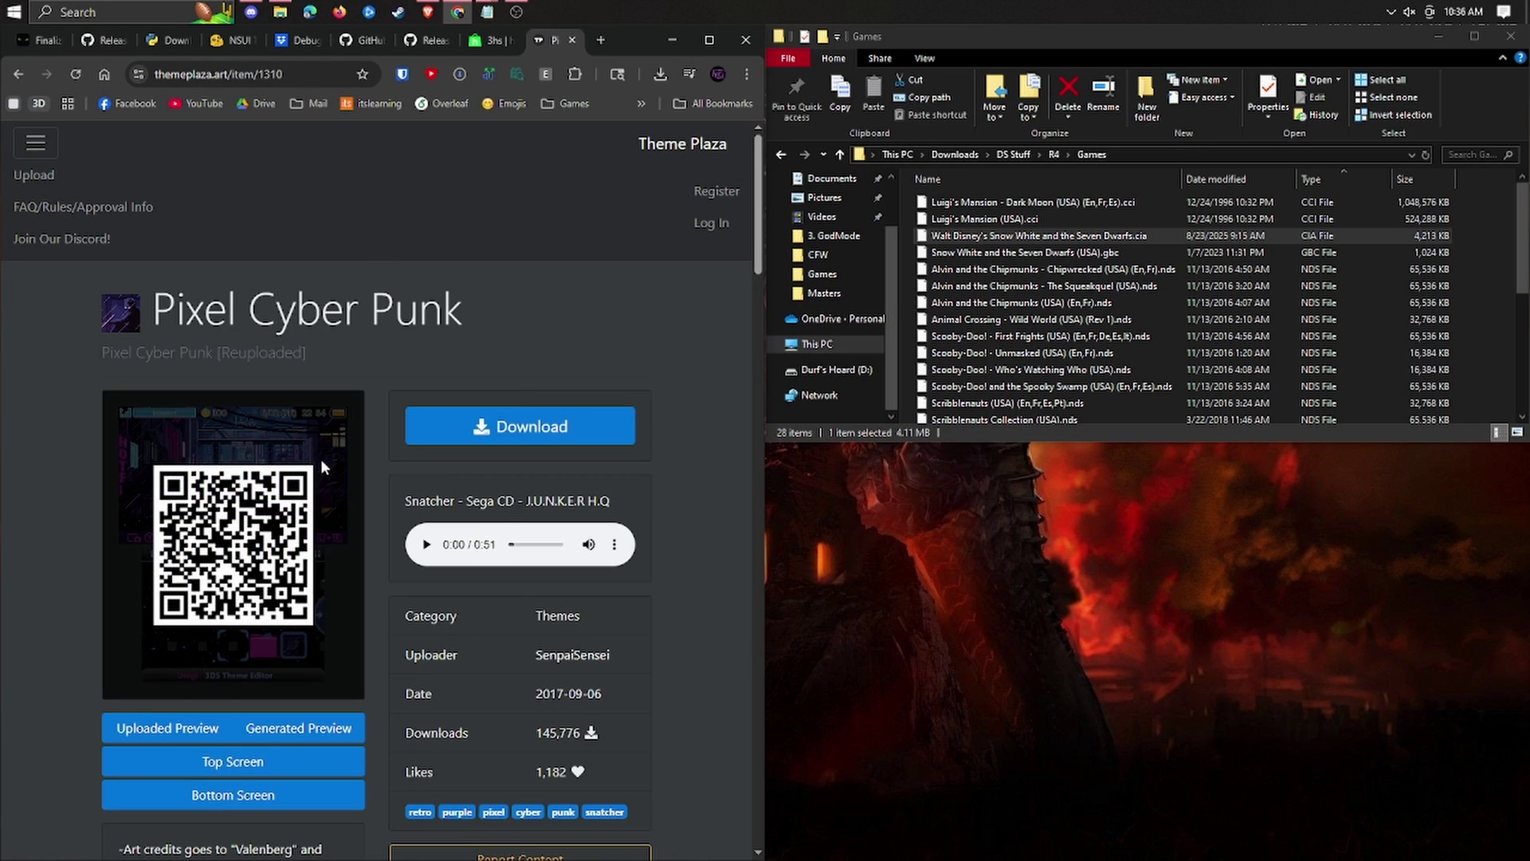